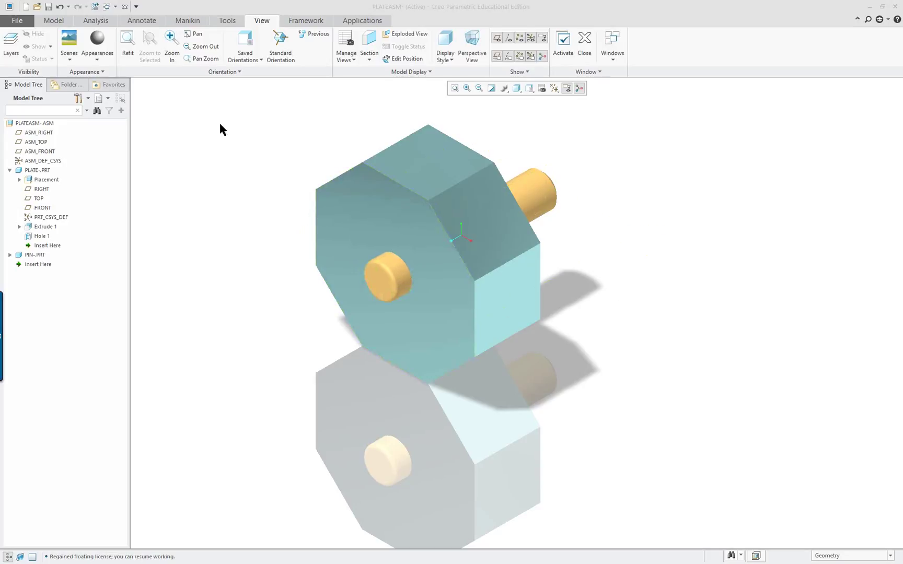
Close the PLATEASM assembly window from the Quick Access toolbar
{"action": "left_click", "coordinate": [125, 7]}
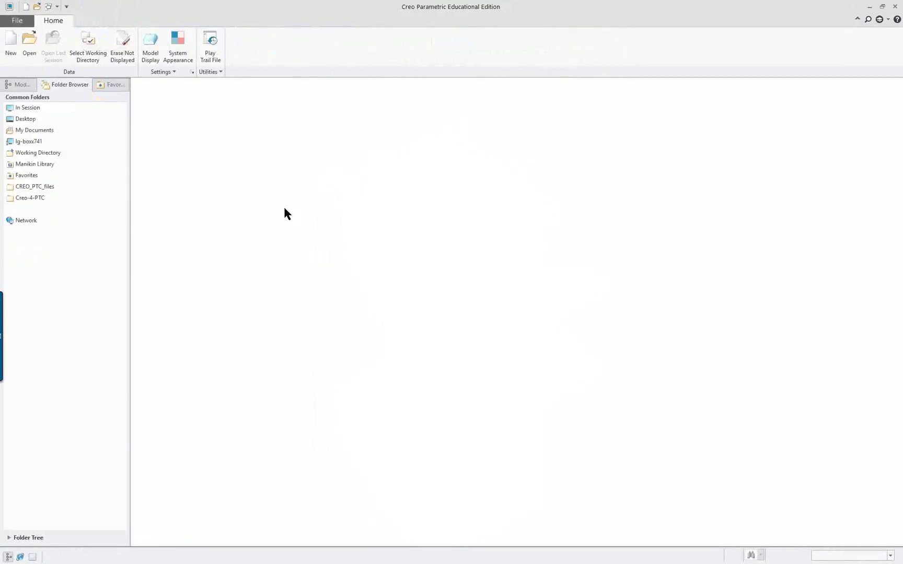
Create a drawing named plateasm of PLATEASM using the c_drawing template
{"action": "left_click", "coordinate": [10, 42]}
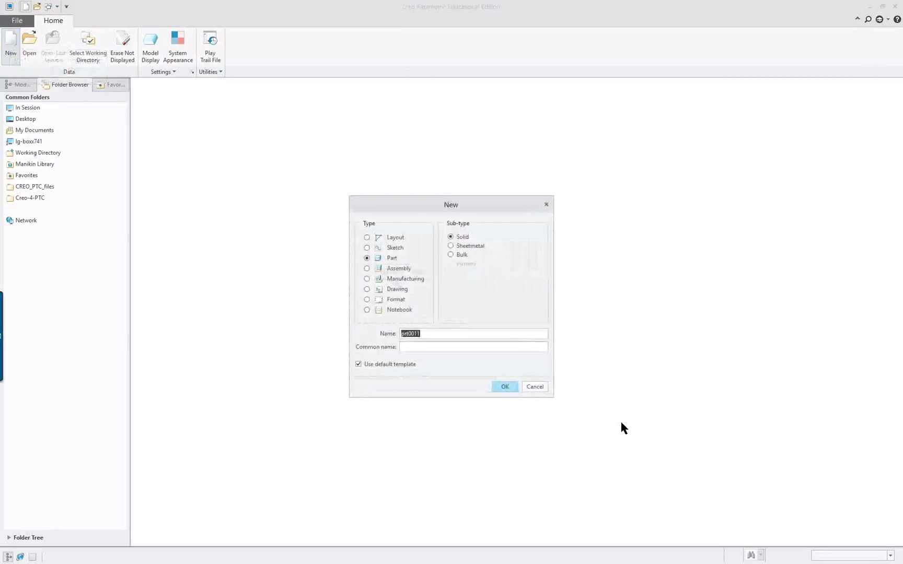
{"action": "left_click", "coordinate": [403, 289]}
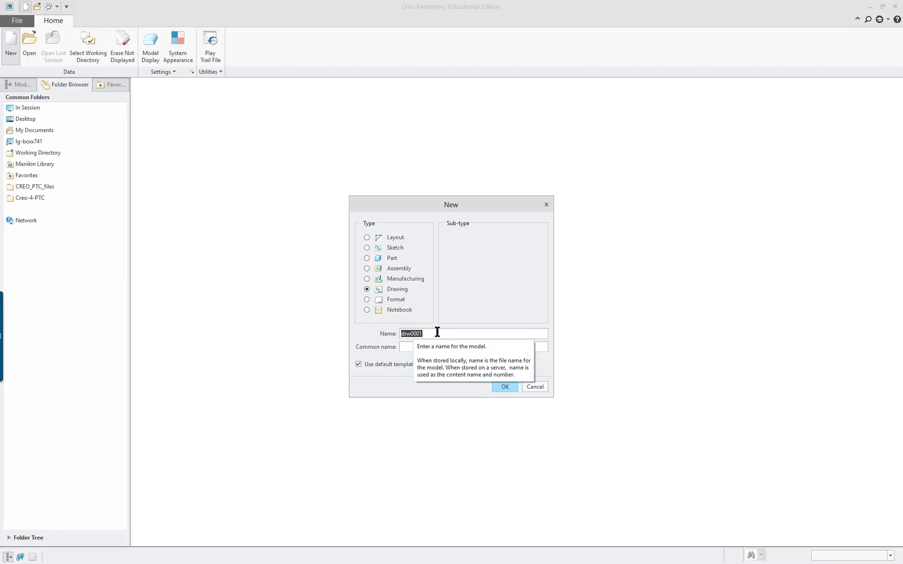
{"action": "type", "text": "plateasm"}
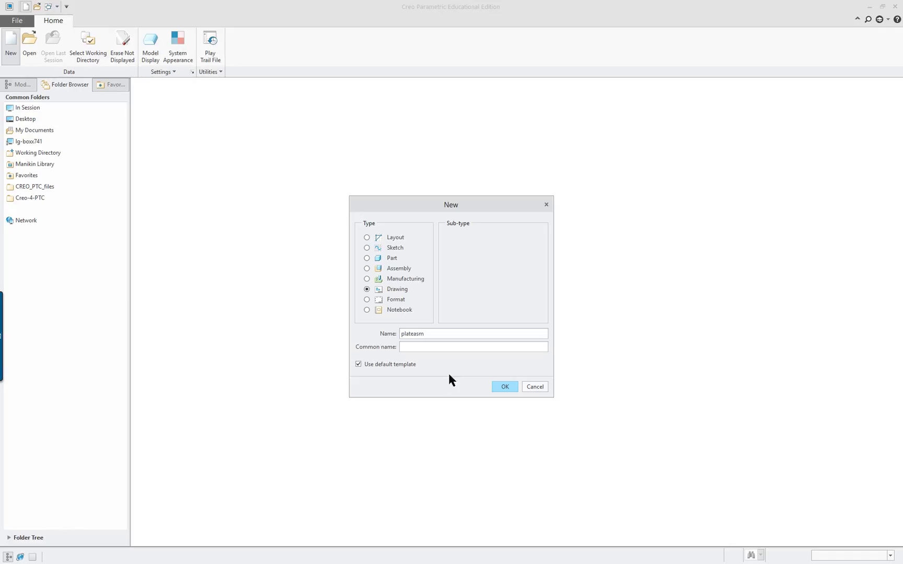
{"action": "left_click", "coordinate": [503, 388]}
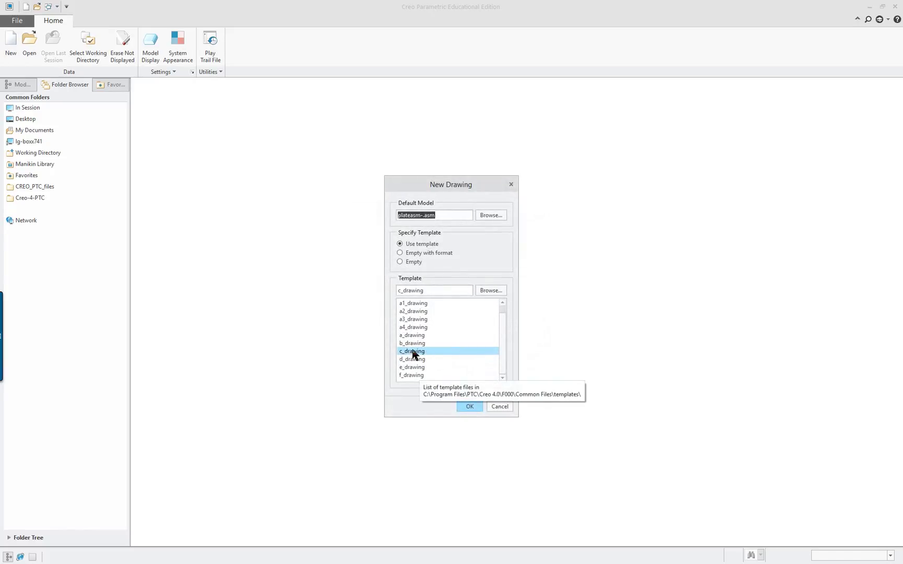
{"action": "left_click", "coordinate": [469, 407]}
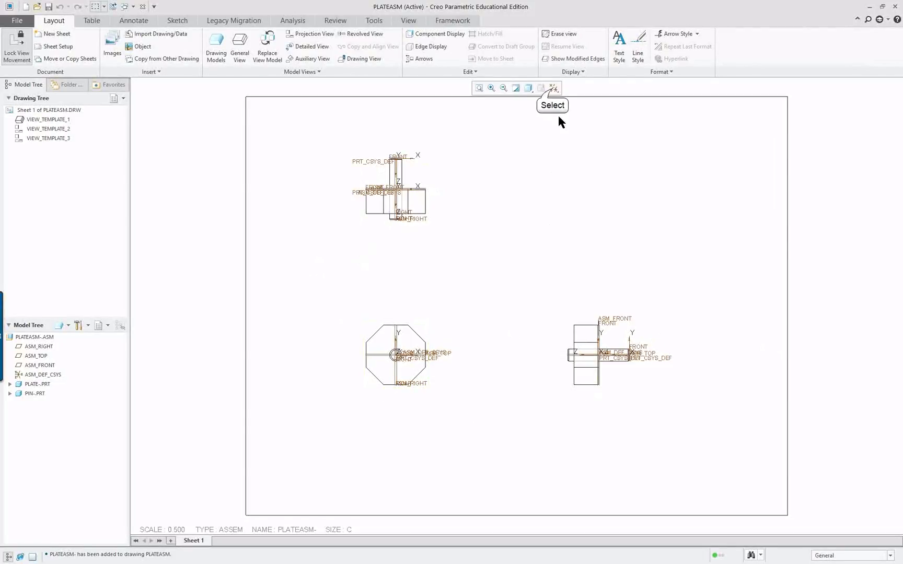
Turn off display of all datums, then toggle full screen on and off with F11
{"action": "left_click", "coordinate": [553, 89]}
{"action": "left_click", "coordinate": [554, 100]}
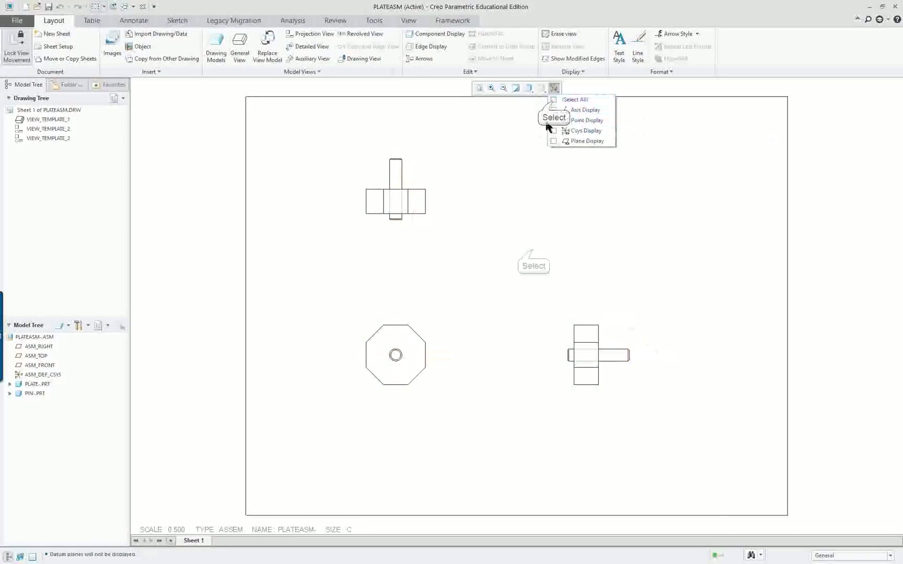
{"action": "left_click", "coordinate": [531, 256]}
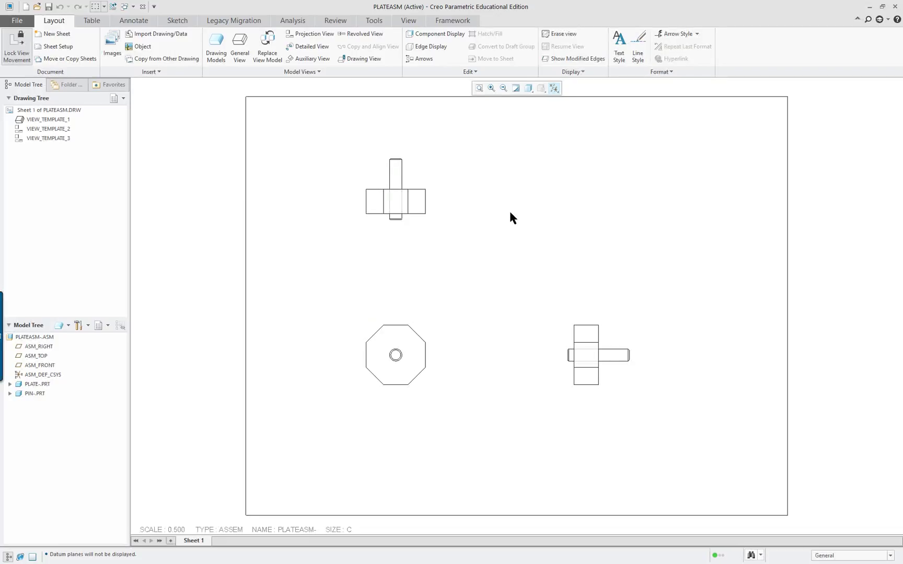
{"action": "key", "text": "F11"}
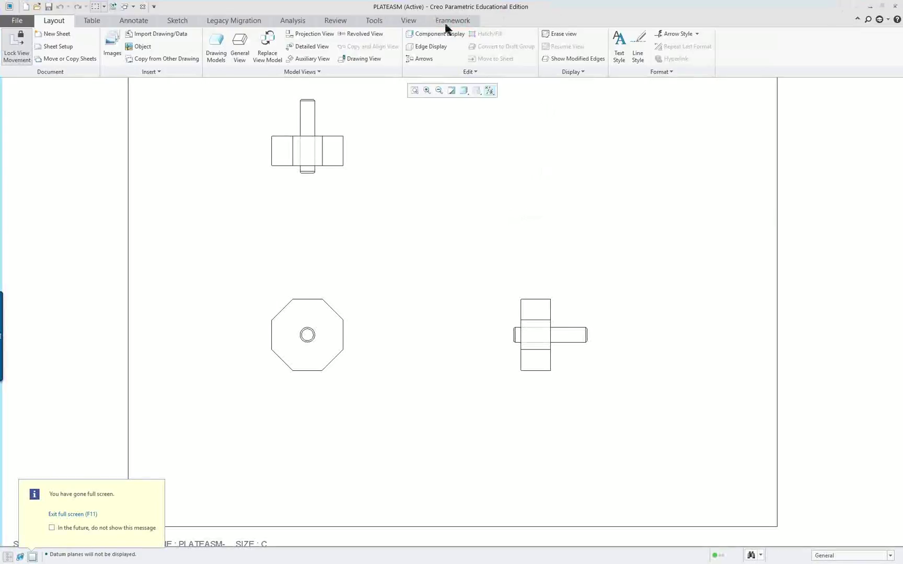
{"action": "key", "text": "F11"}
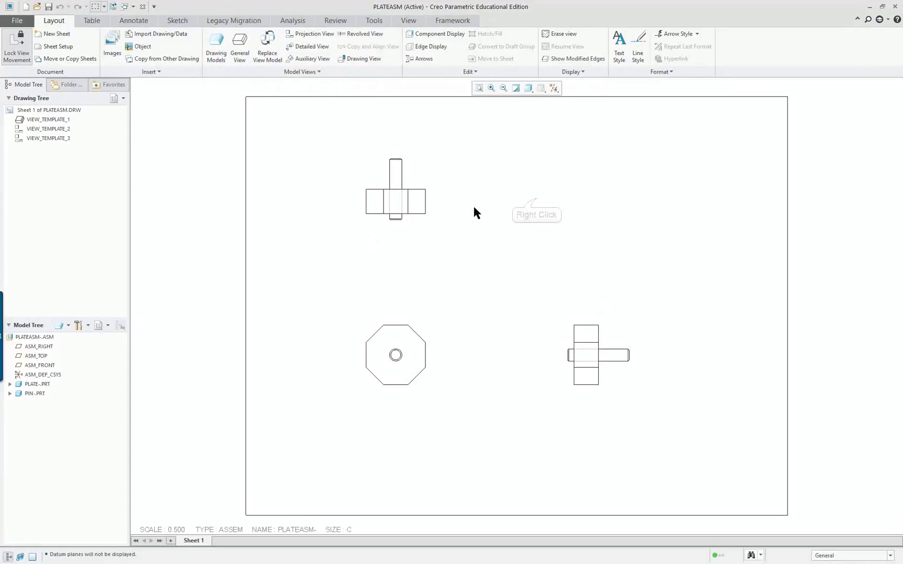
Insert a general view with no combined state at the sheet's upper right
{"action": "right_click", "coordinate": [578, 192]}
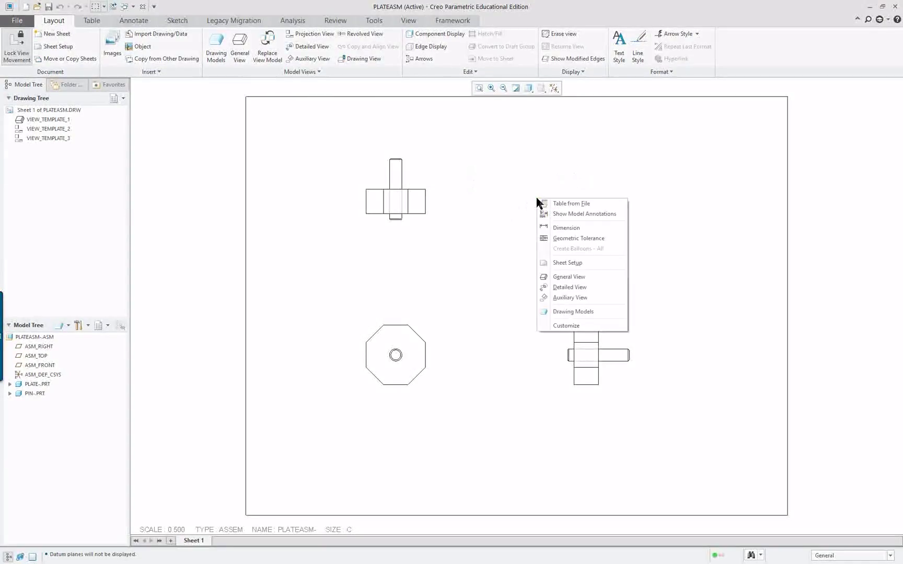
{"action": "left_click", "coordinate": [583, 279]}
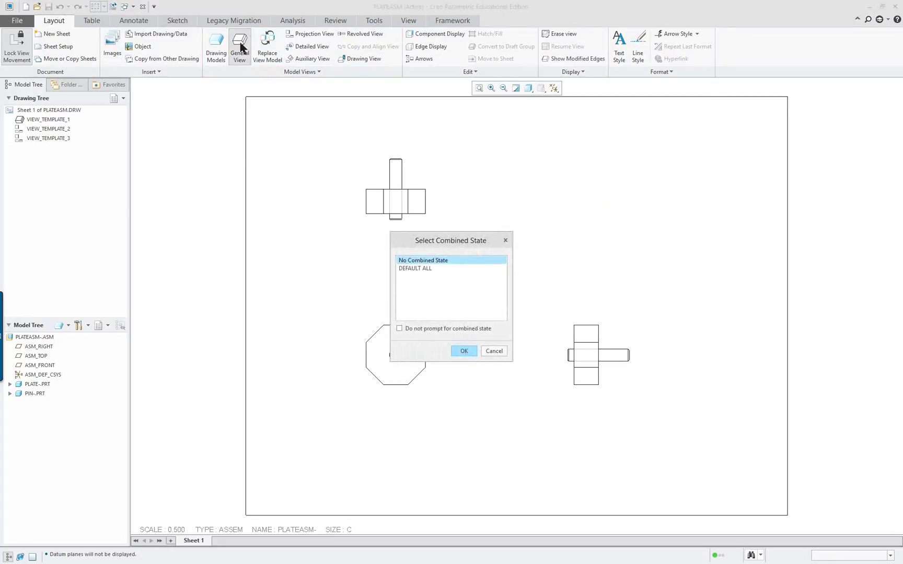
{"action": "left_click", "coordinate": [463, 351]}
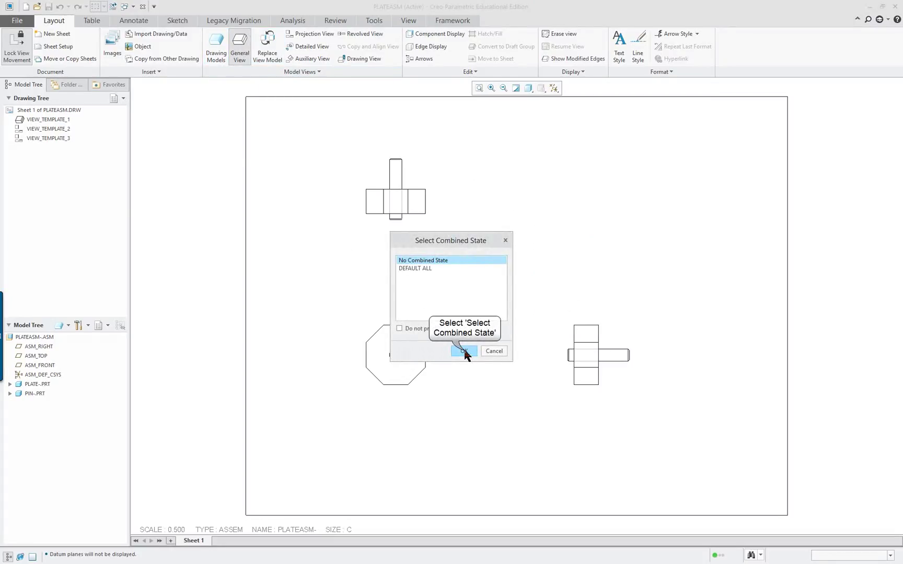
{"action": "left_click", "coordinate": [589, 204]}
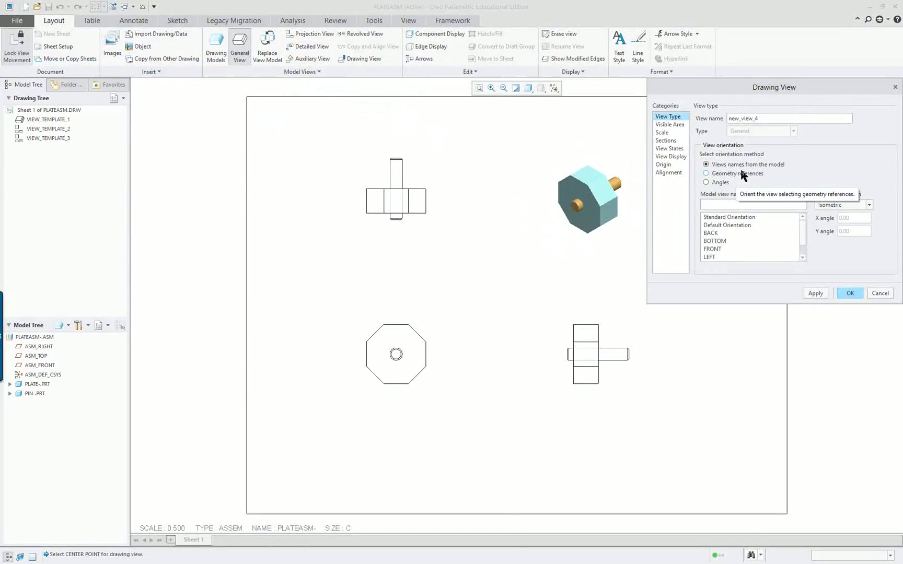
Keep the new view's default display style and Isometric orientation
{"action": "left_click", "coordinate": [674, 157]}
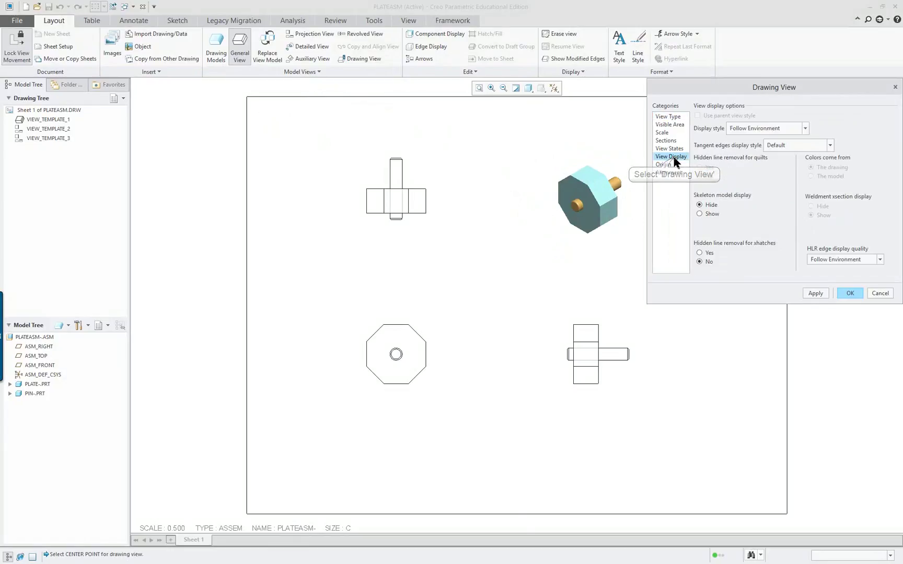
{"action": "left_click", "coordinate": [776, 130]}
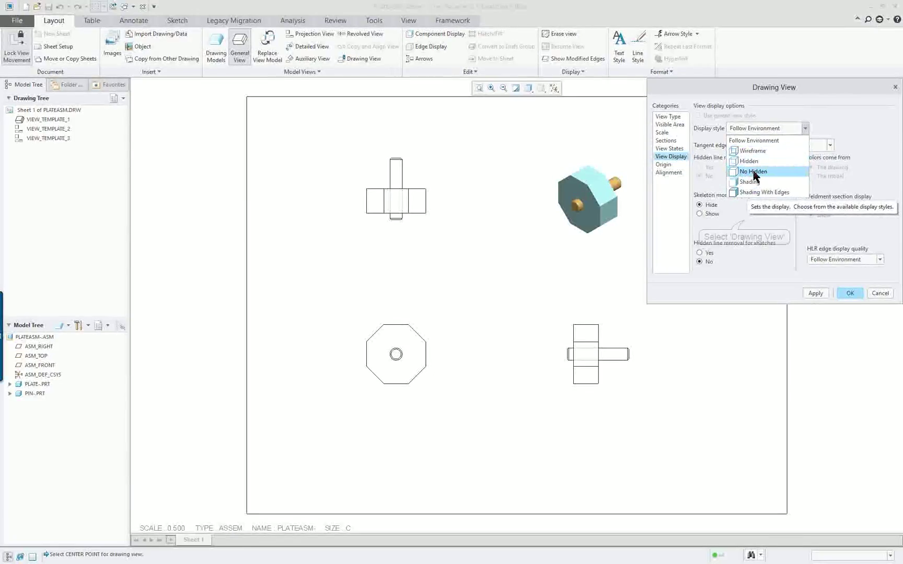
{"action": "left_click", "coordinate": [744, 224]}
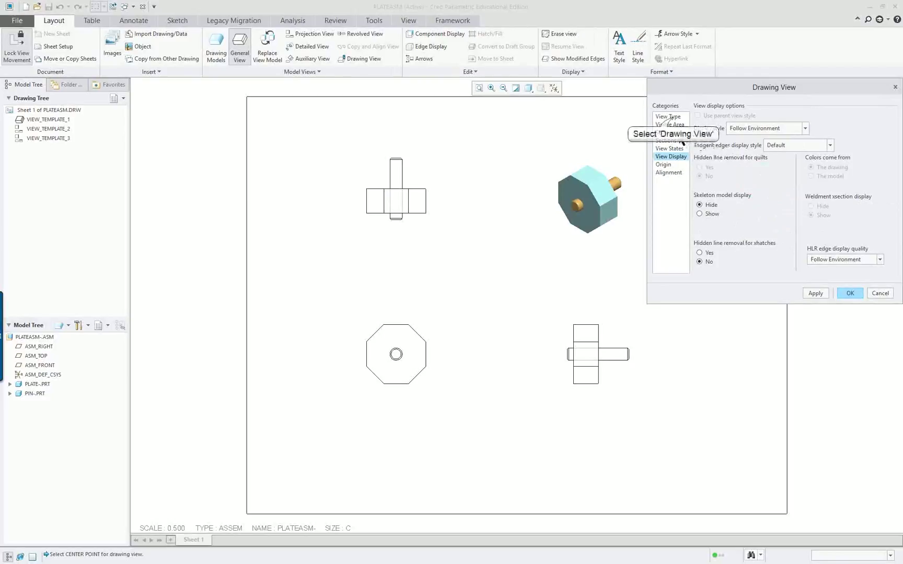
{"action": "left_click", "coordinate": [674, 118]}
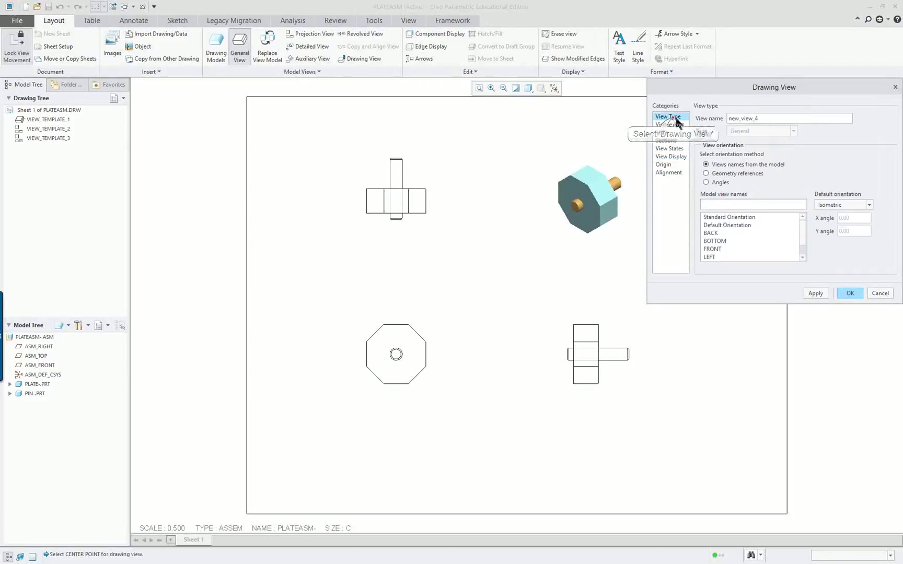
{"action": "left_click", "coordinate": [851, 205]}
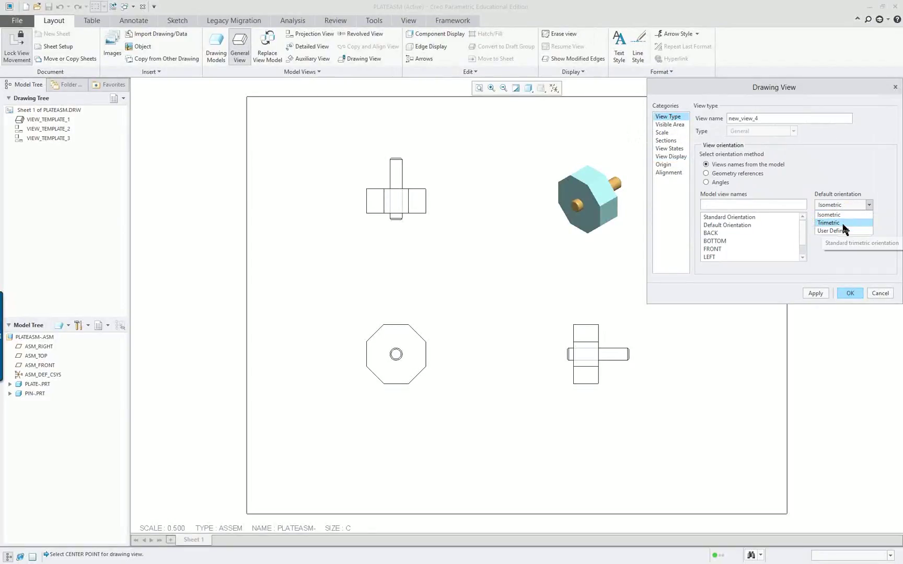
{"action": "left_click", "coordinate": [822, 158]}
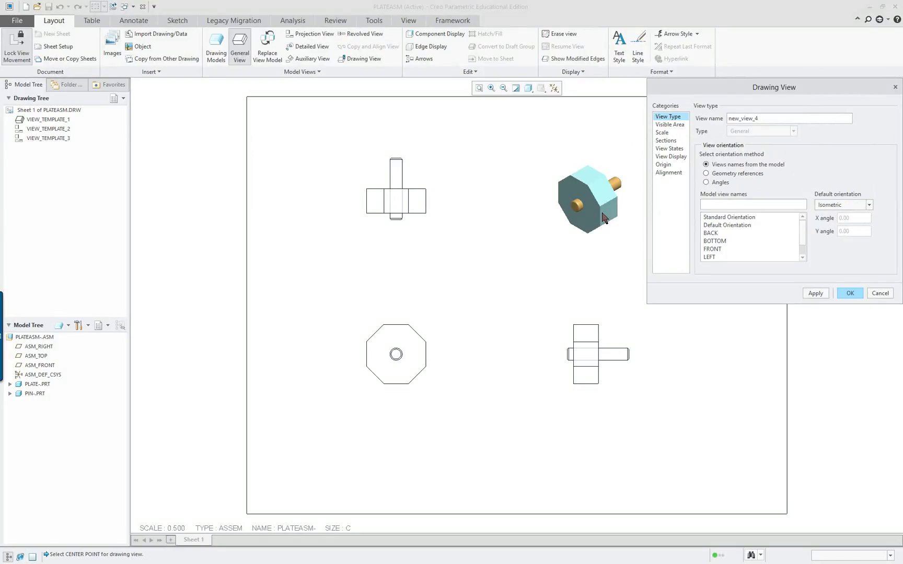
Give the isometric view a custom scale, trying 1 and 0.5 before settling on 0.750
{"action": "left_click", "coordinate": [662, 133]}
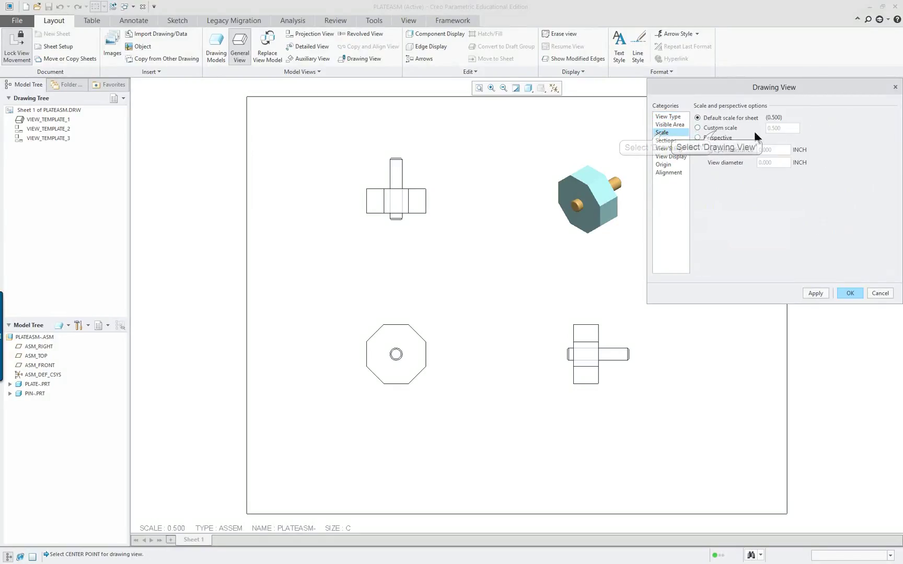
{"action": "left_click", "coordinate": [776, 128]}
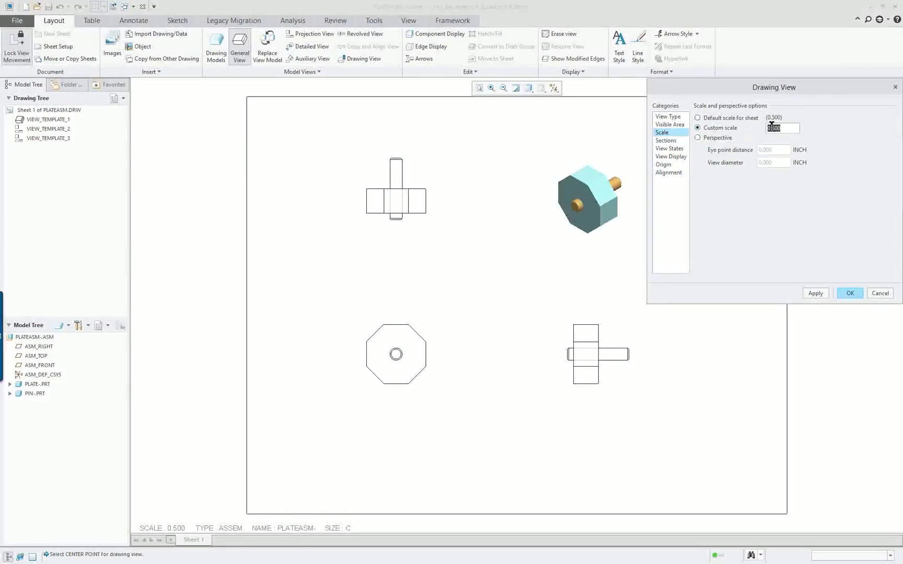
{"action": "type", "text": "1"}
{"action": "key", "text": "Return"}
{"action": "left_click", "coordinate": [818, 294]}
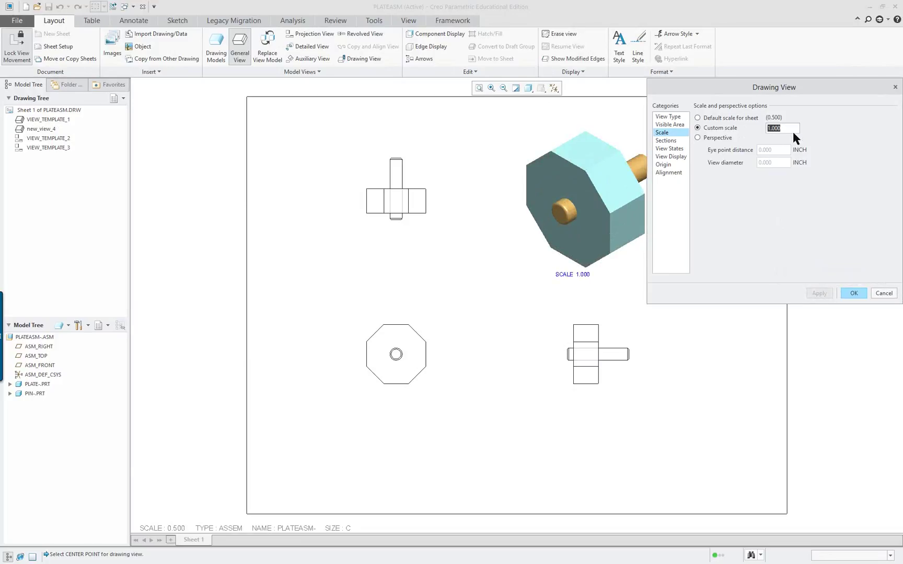
{"action": "type", "text": ".5"}
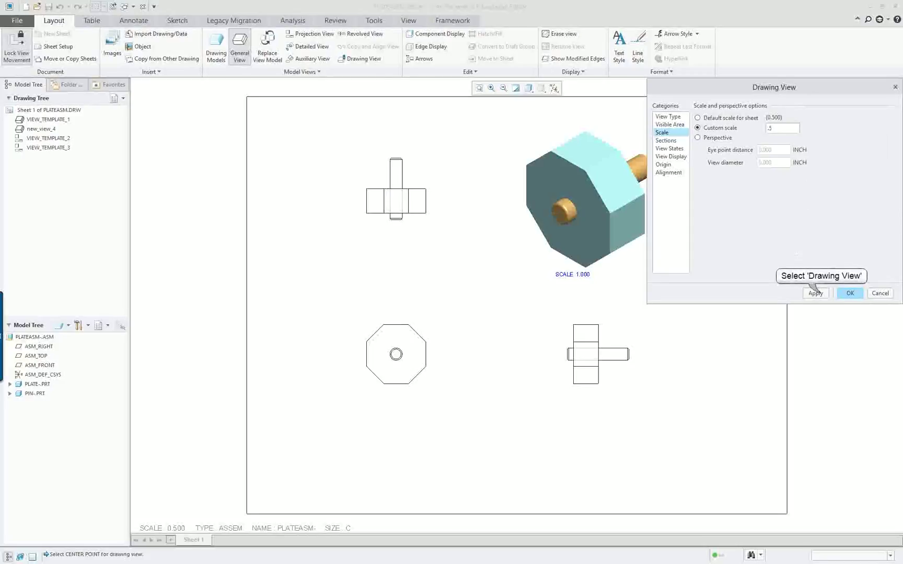
{"action": "left_click", "coordinate": [817, 293]}
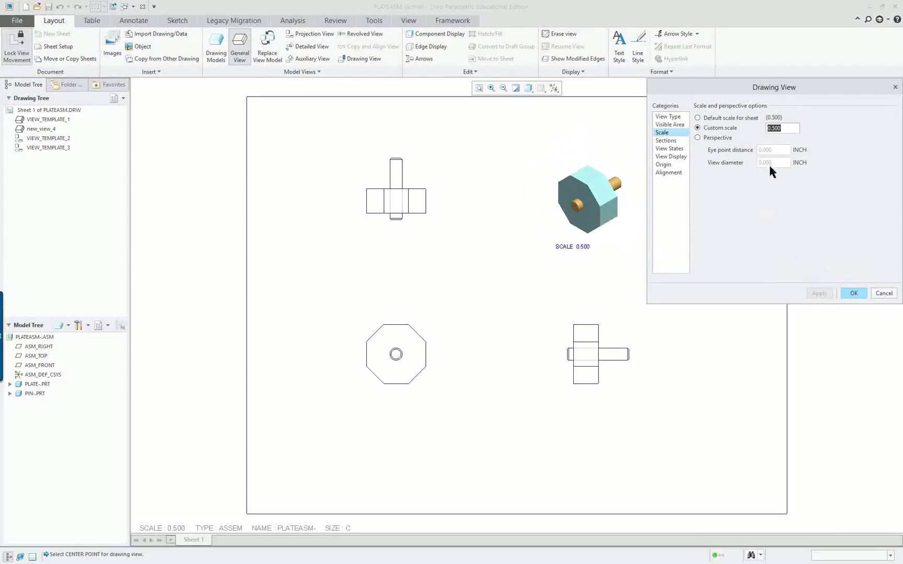
{"action": "type", "text": ".7"}
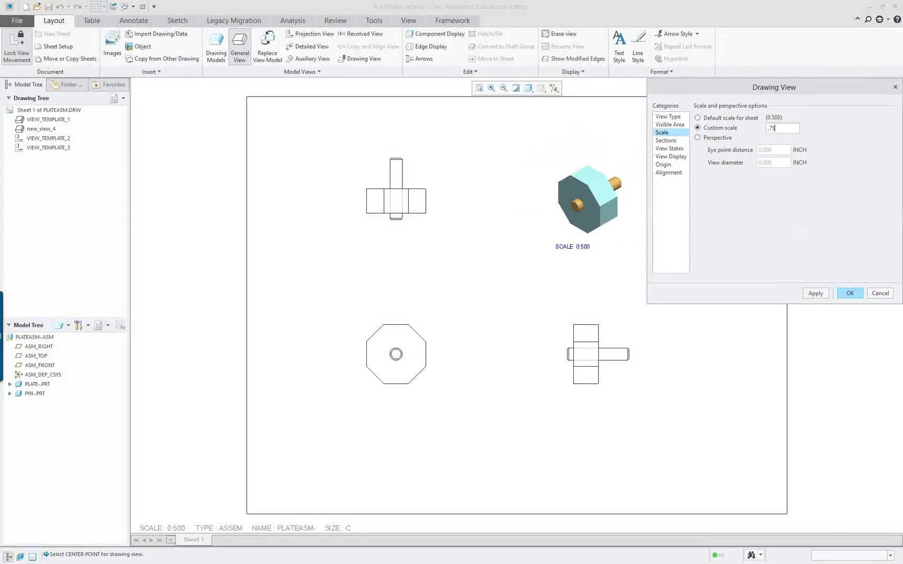
{"action": "left_click", "coordinate": [818, 294]}
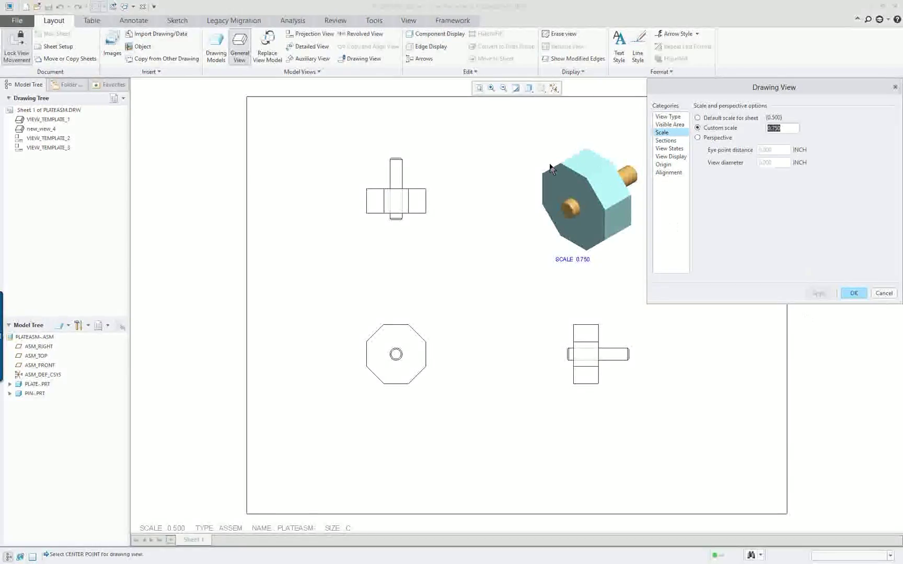
Set tangent edges to Dimmed, keep Follow Environment display, and confirm the view
{"action": "left_click", "coordinate": [669, 149]}
{"action": "left_click", "coordinate": [672, 156]}
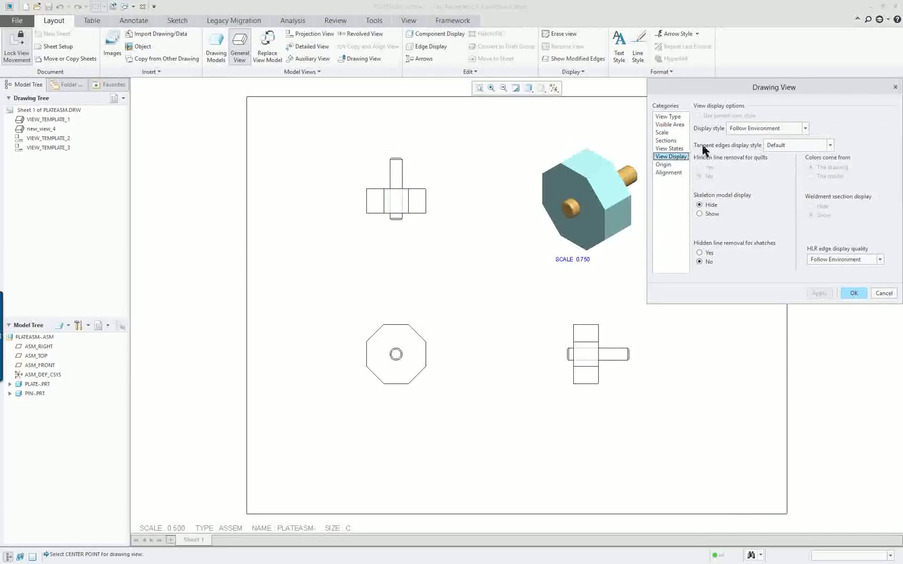
{"action": "left_click", "coordinate": [784, 146]}
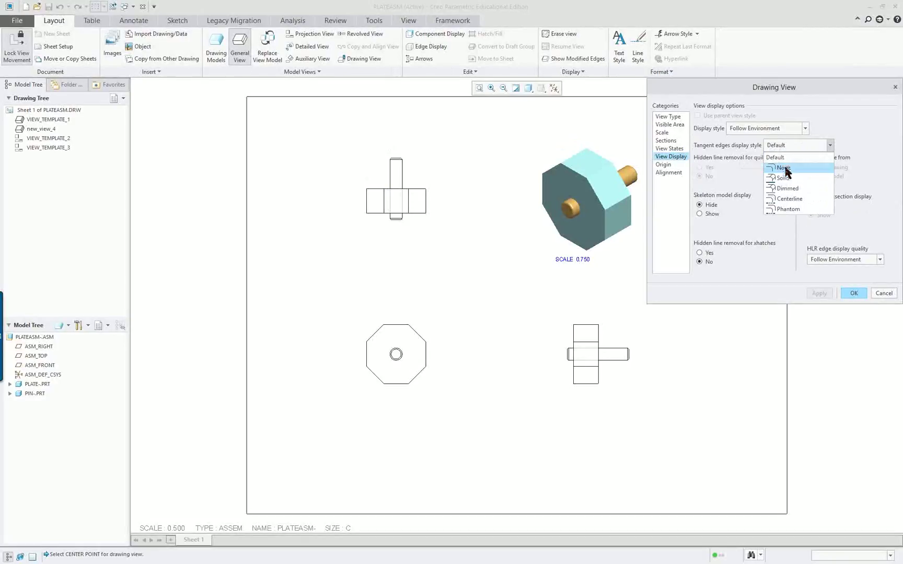
{"action": "left_click", "coordinate": [788, 188]}
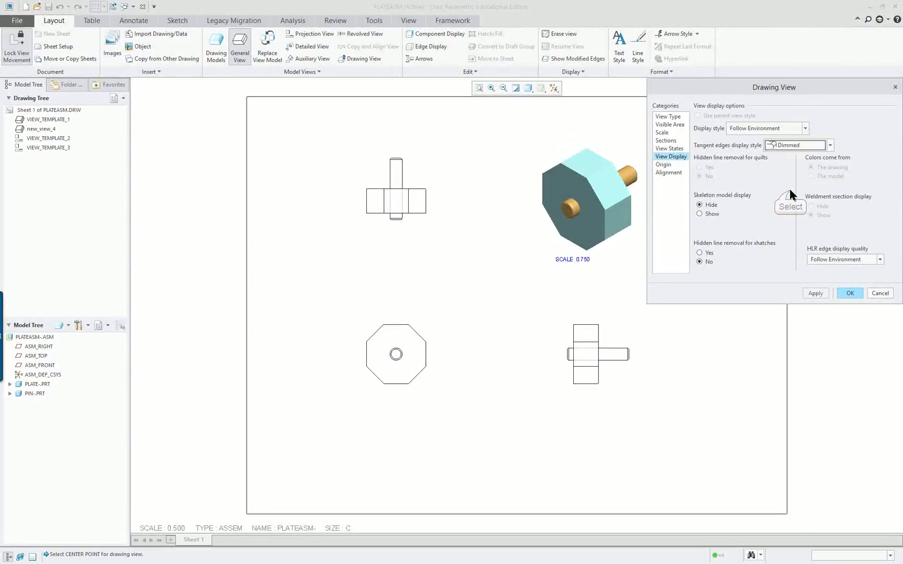
{"action": "left_click", "coordinate": [742, 130]}
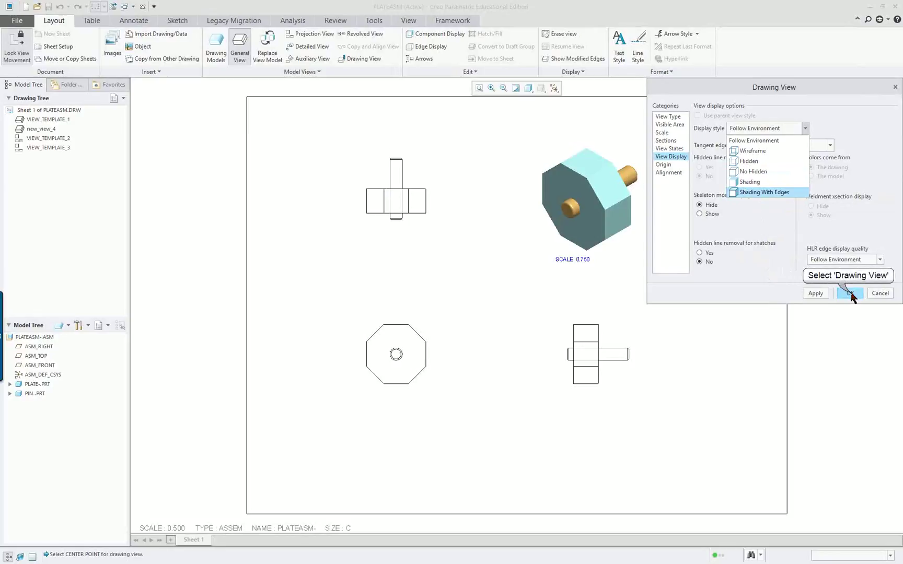
{"action": "left_click", "coordinate": [816, 294]}
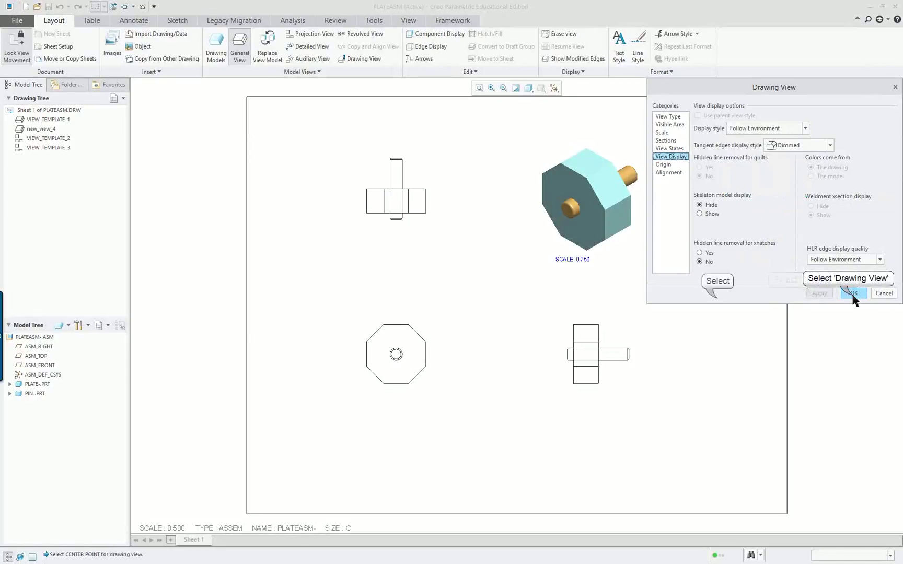
{"action": "left_click", "coordinate": [853, 292]}
Give the top-left, bottom-left and bottom-right views No Hidden display and Dimmed tangent edges
{"action": "left_click", "coordinate": [386, 191]}
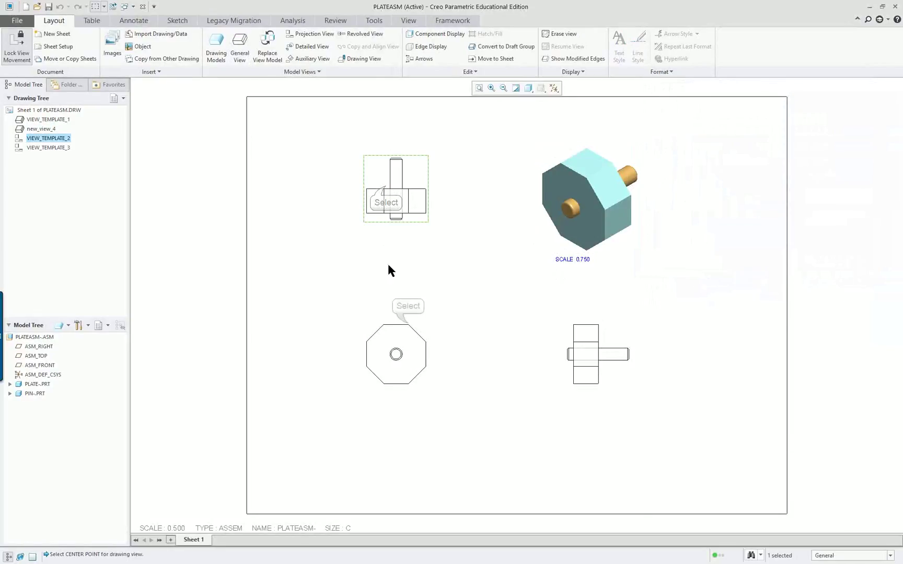
{"action": "left_click", "coordinate": [407, 329], "text": "ctrl"}
{"action": "left_click", "coordinate": [601, 350], "text": "ctrl"}
{"action": "right_click", "coordinate": [668, 238]}
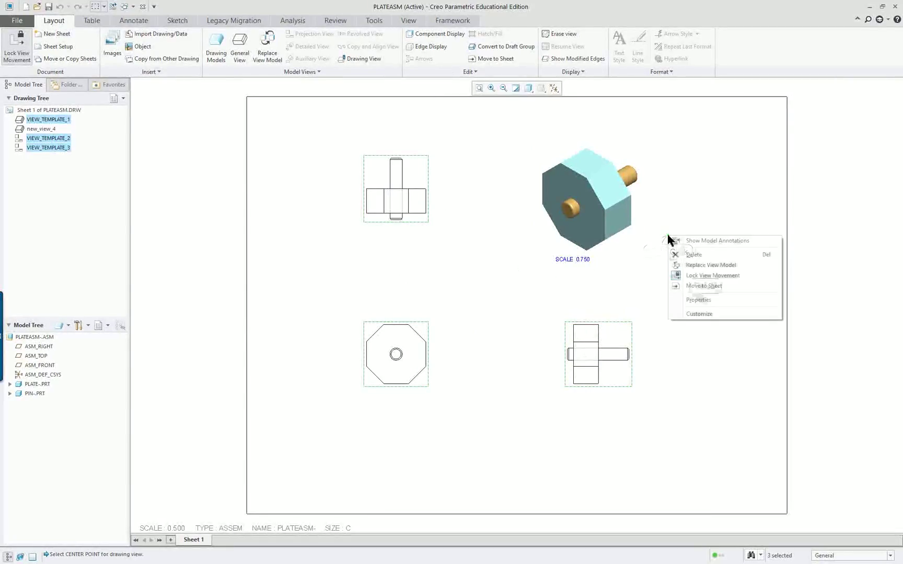
{"action": "left_click", "coordinate": [704, 299]}
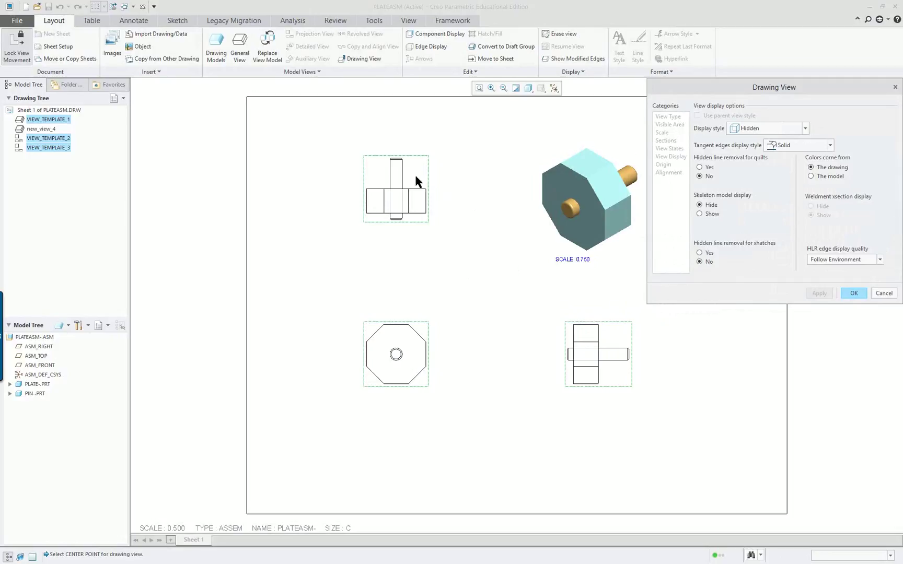
{"action": "left_click", "coordinate": [764, 128]}
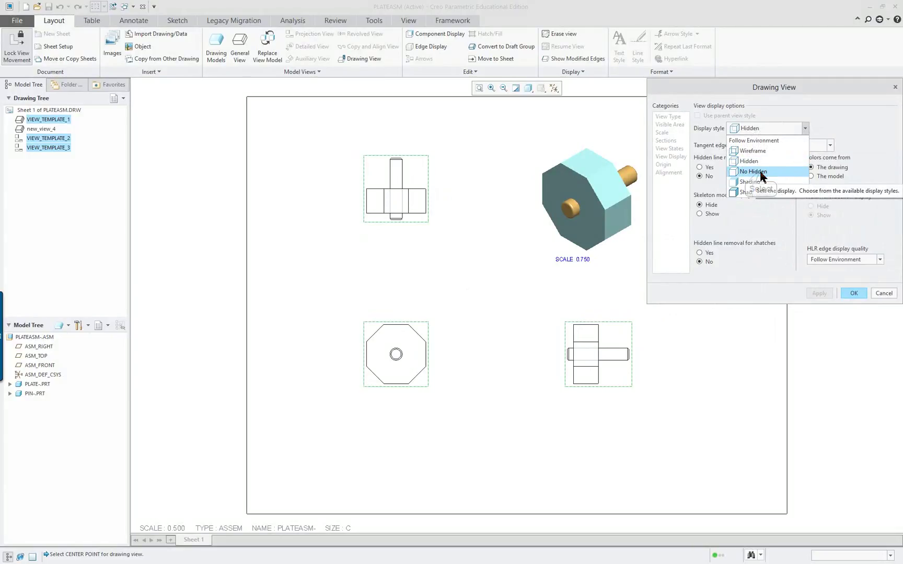
{"action": "left_click", "coordinate": [760, 173]}
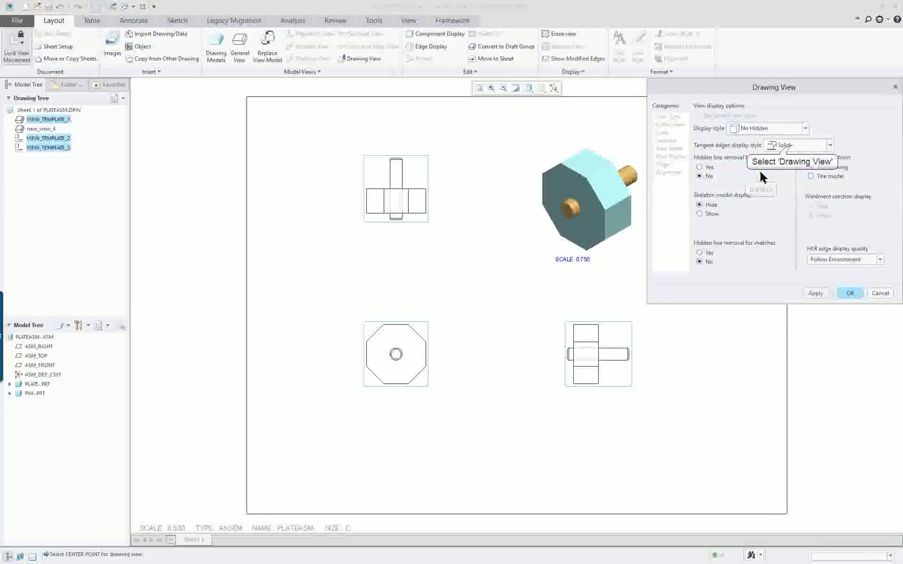
{"action": "left_click", "coordinate": [792, 146]}
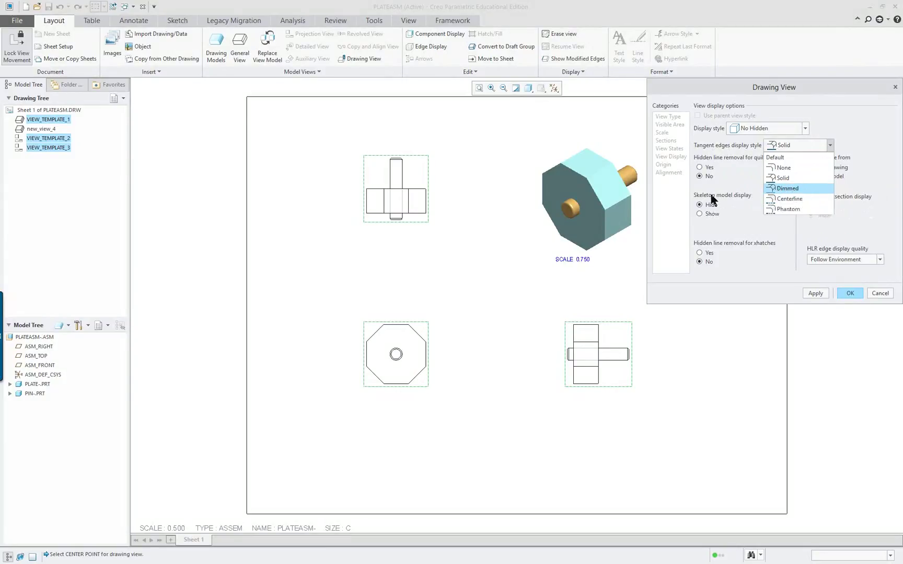
{"action": "left_click", "coordinate": [786, 189]}
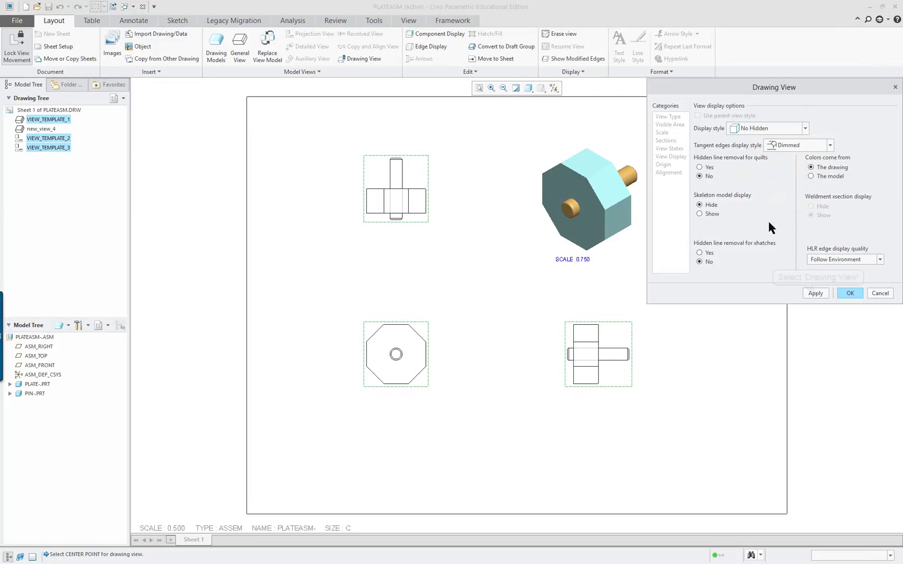
{"action": "left_click", "coordinate": [815, 291]}
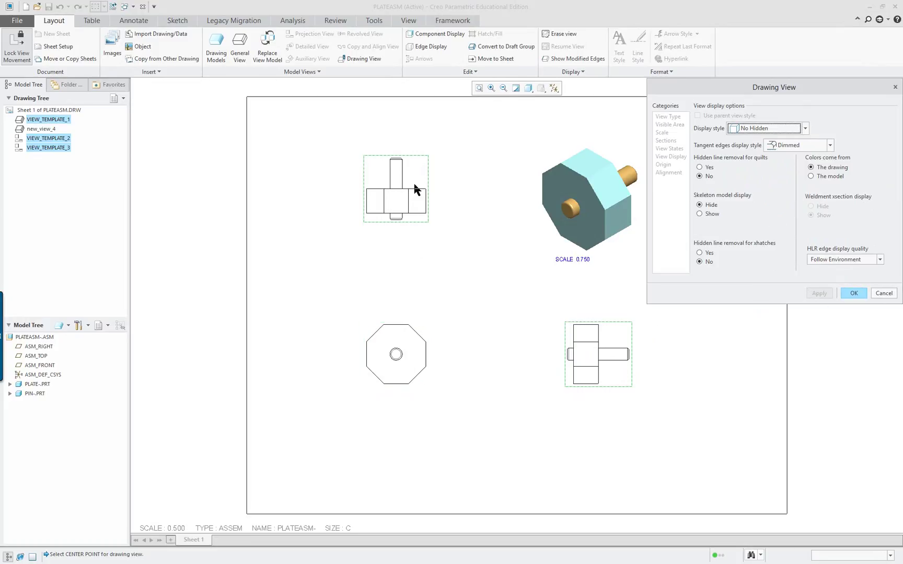
{"action": "left_click", "coordinate": [854, 294]}
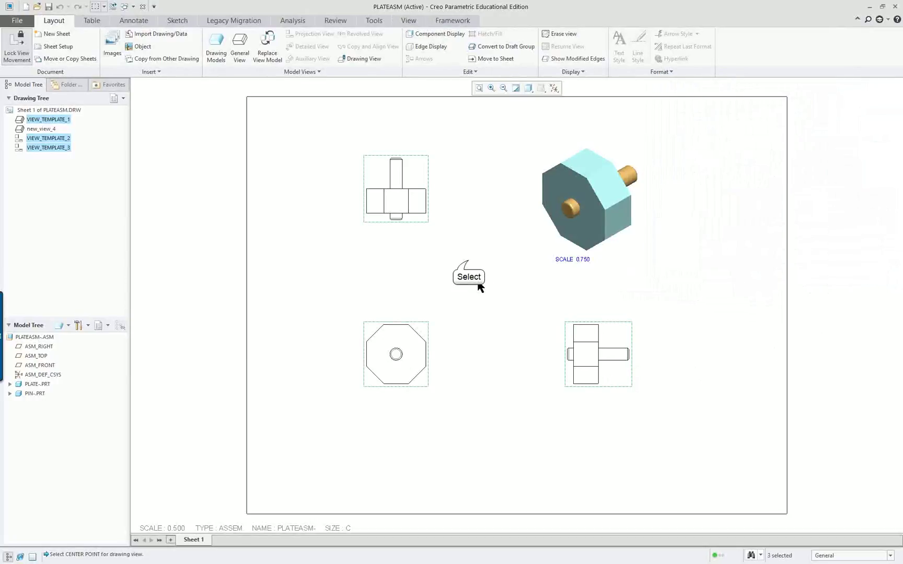
{"action": "left_click", "coordinate": [470, 250]}
Open the sheet's size and format settings, then close them unchanged
{"action": "right_click", "coordinate": [694, 251]}
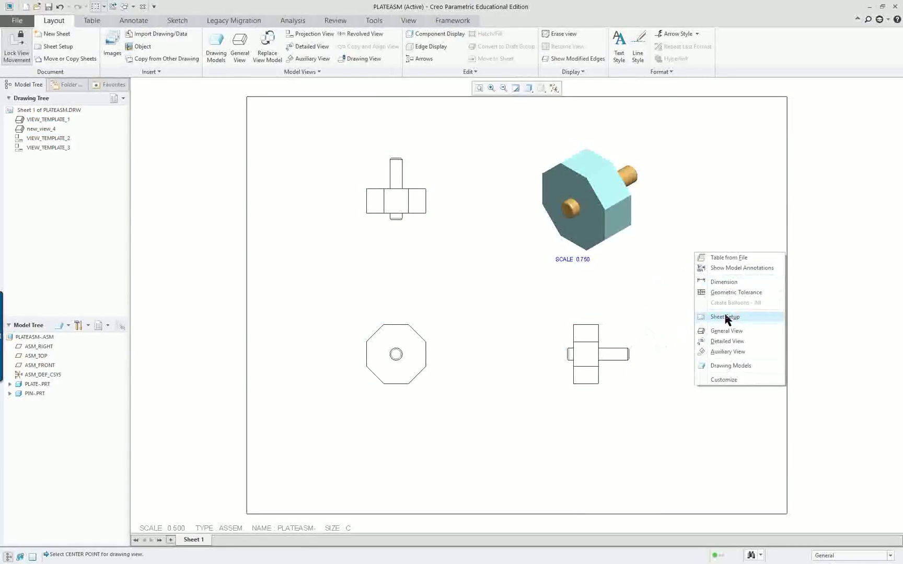
{"action": "left_click", "coordinate": [647, 290]}
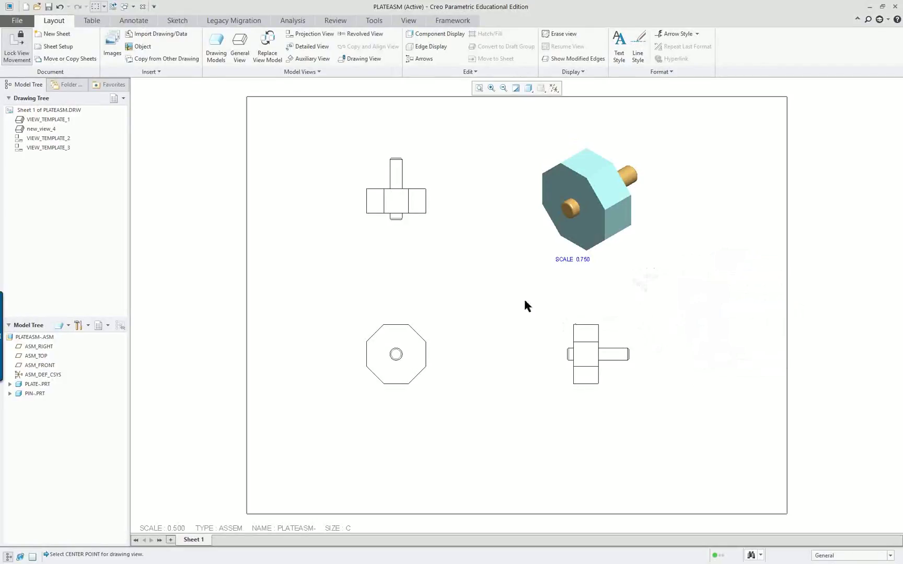
{"action": "right_click", "coordinate": [652, 264]}
{"action": "double_click", "coordinate": [337, 529]}
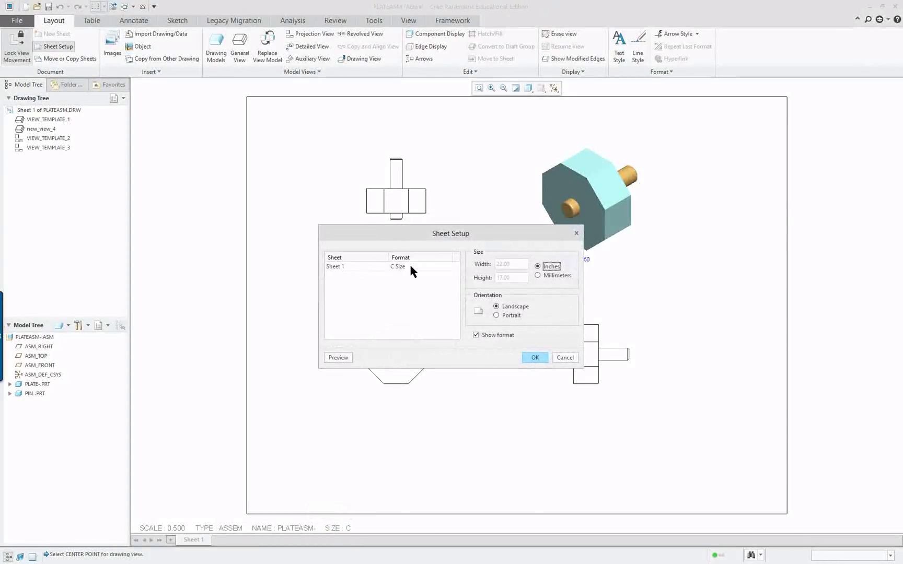
{"action": "left_click", "coordinate": [576, 234]}
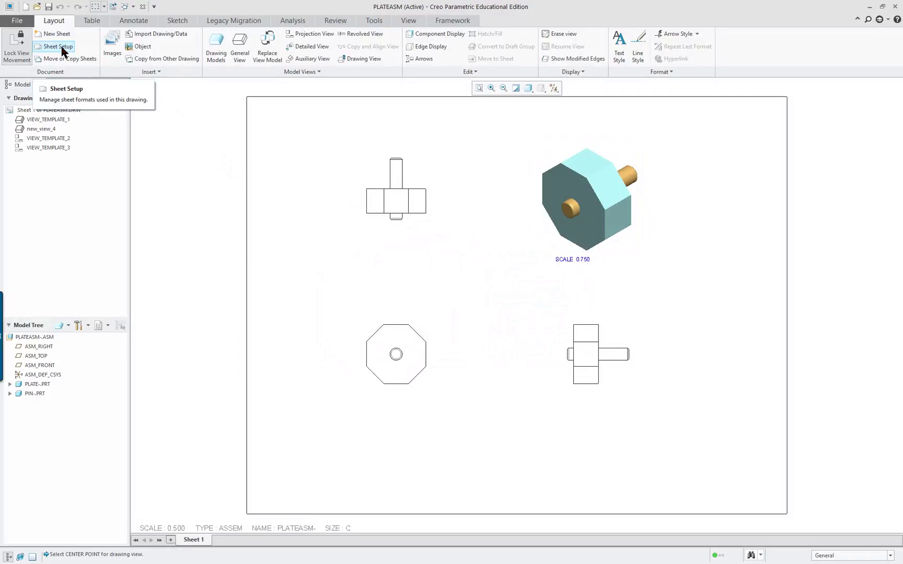
In Sheet Setup, browse to the c.frm format file and load it
{"action": "right_click", "coordinate": [706, 234]}
{"action": "key", "text": "F11"}
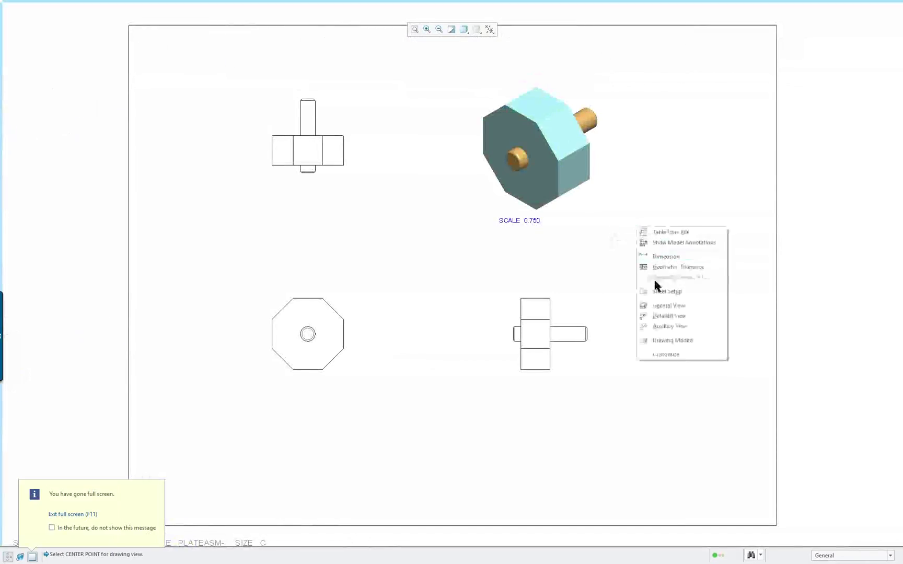
{"action": "left_click", "coordinate": [671, 296]}
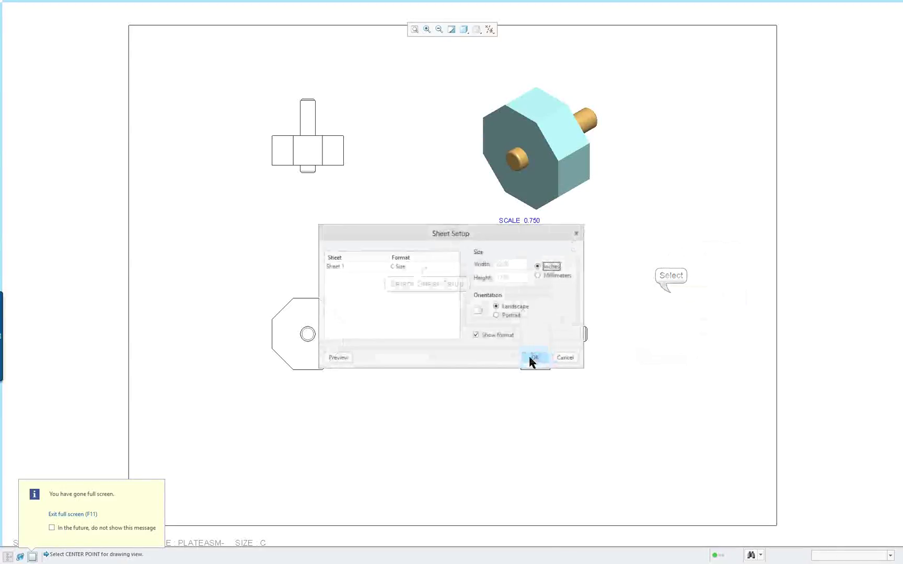
{"action": "left_click", "coordinate": [426, 267]}
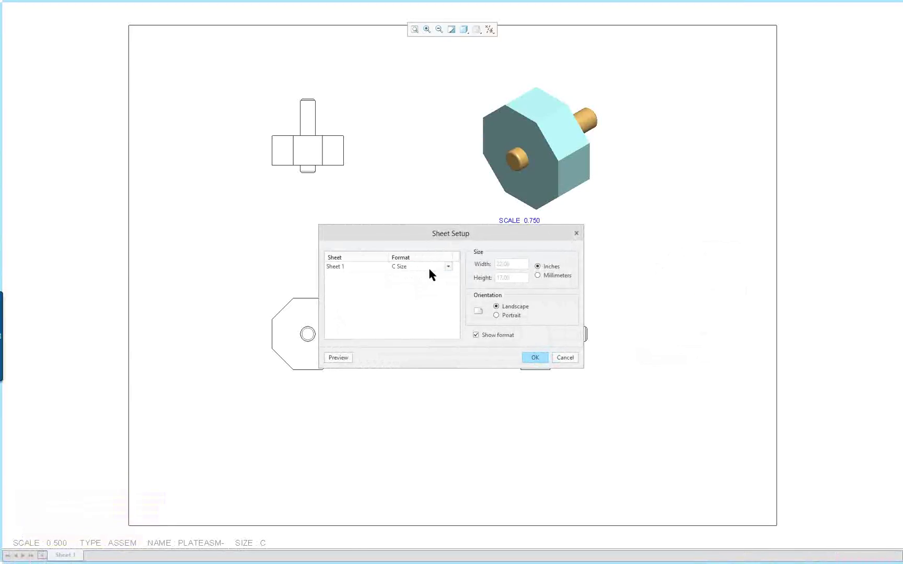
{"action": "left_click", "coordinate": [449, 266]}
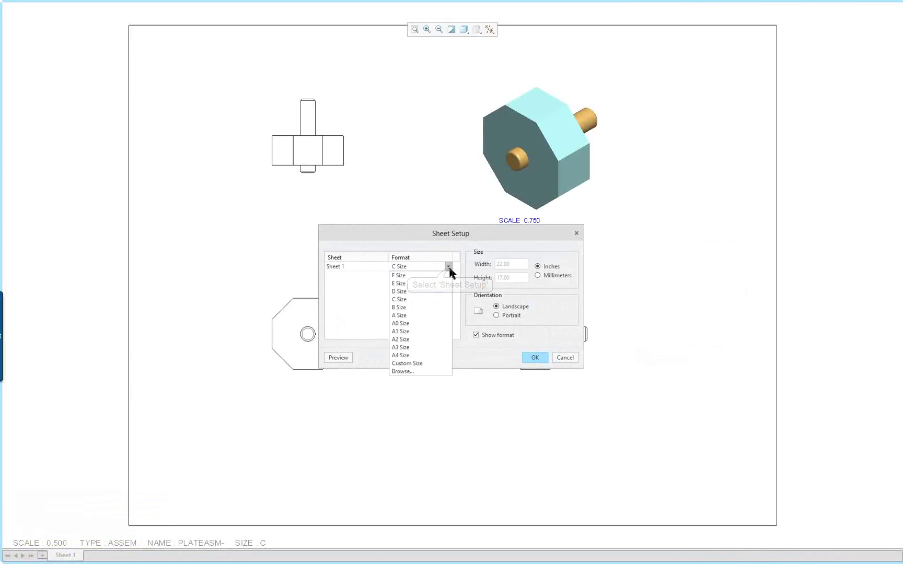
{"action": "left_click", "coordinate": [409, 371]}
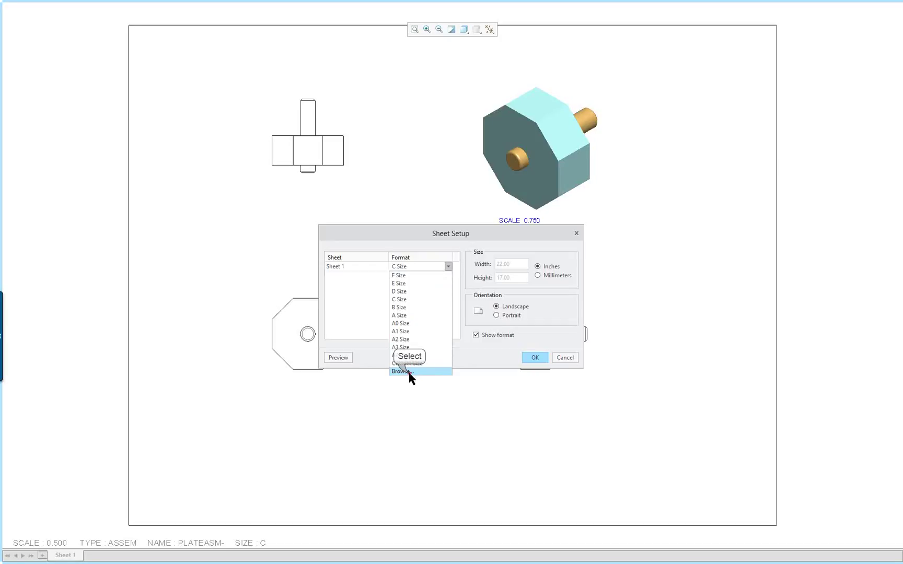
{"action": "left_click", "coordinate": [349, 245]}
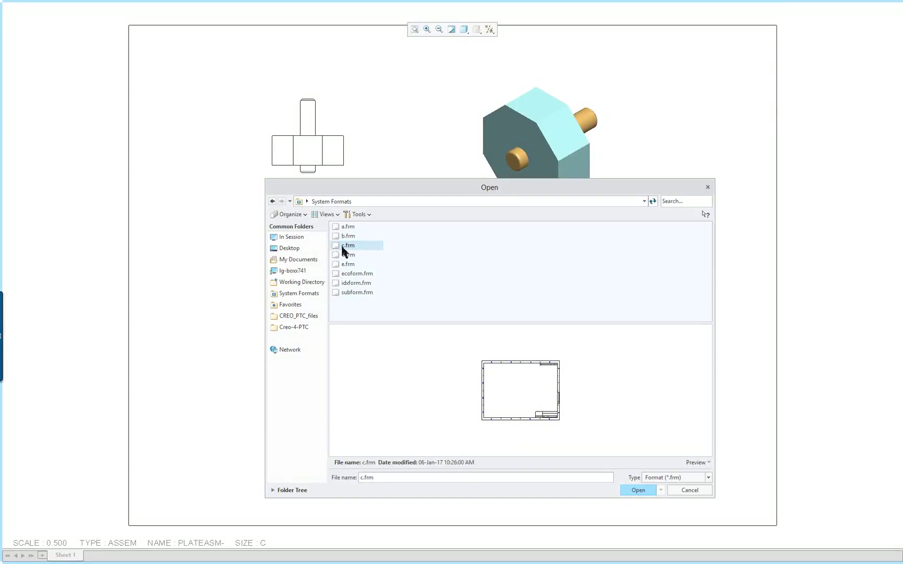
{"action": "left_click", "coordinate": [647, 491]}
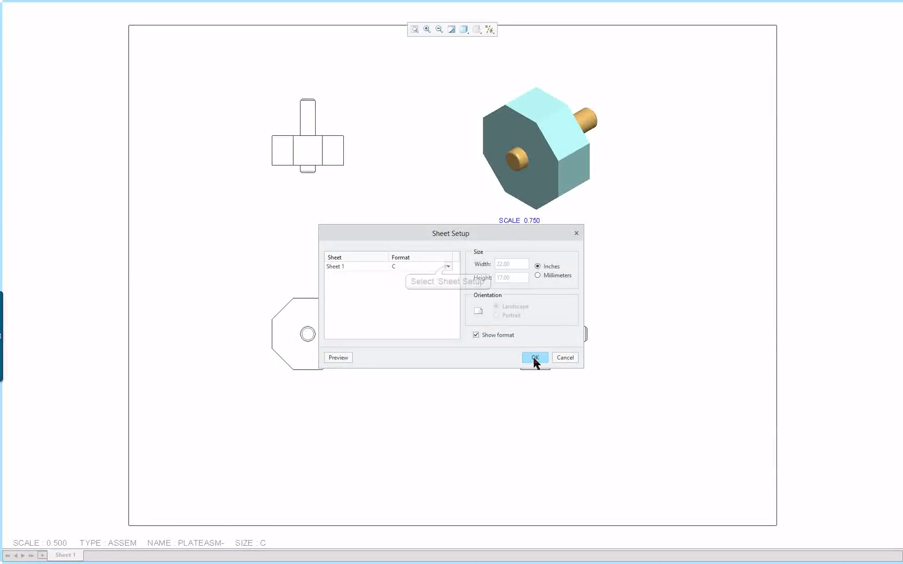
Pick c.frm again from the format browser and apply it to the sheet
{"action": "left_click", "coordinate": [448, 266]}
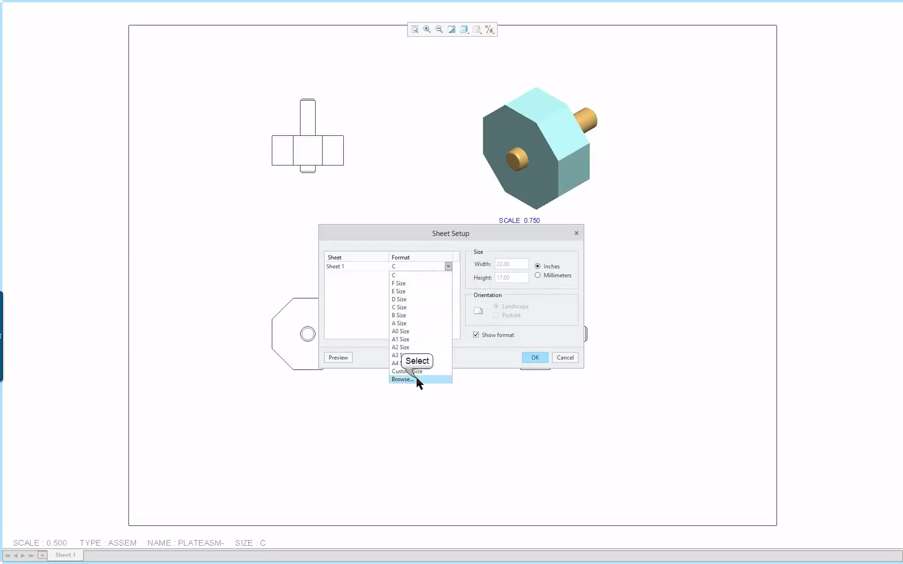
{"action": "left_click", "coordinate": [414, 379]}
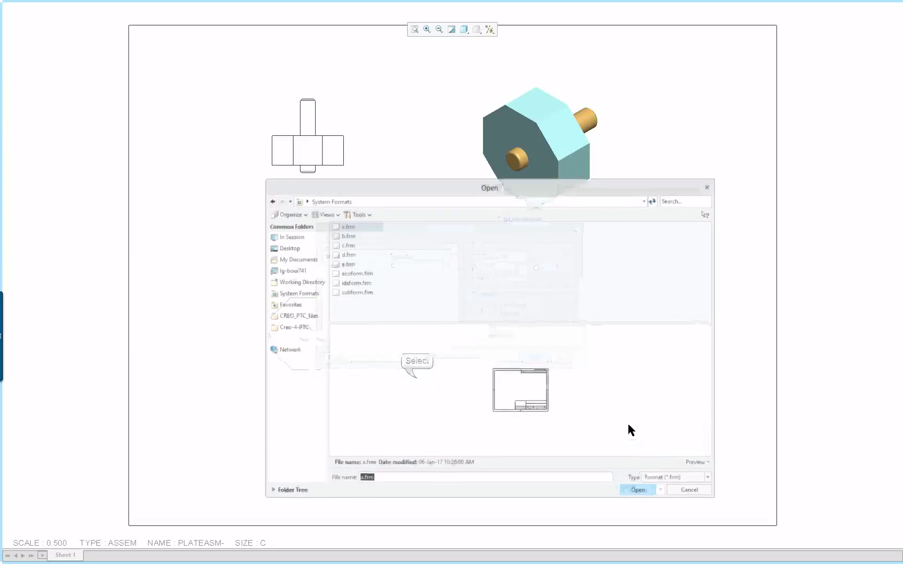
{"action": "double_click", "coordinate": [344, 250]}
{"action": "left_click", "coordinate": [536, 358]}
{"action": "scroll", "coordinate": [668, 361], "scroll_direction": "down", "scroll_amount": 1}
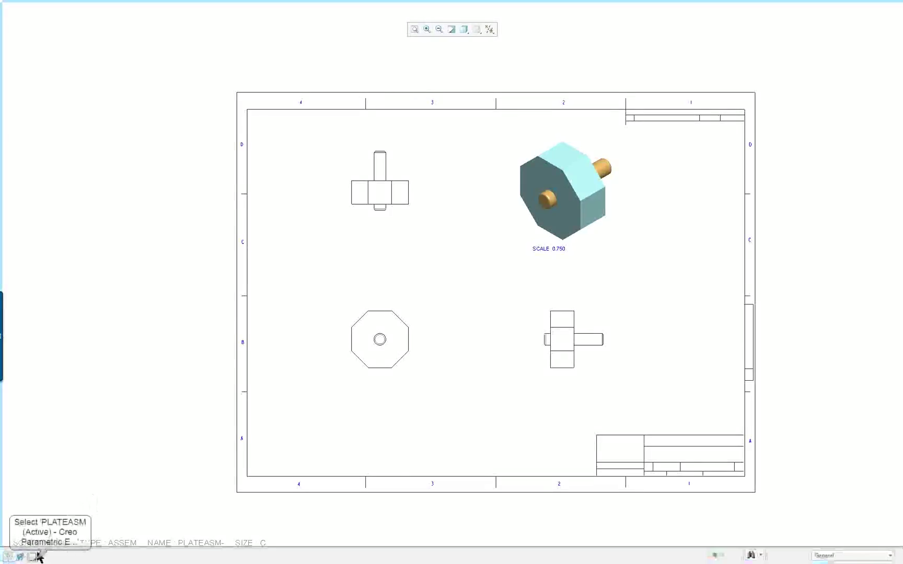
Expand PIN-.PRT and PLATE-.PRT in the model tree and select two drawing views
{"action": "left_click", "coordinate": [34, 558]}
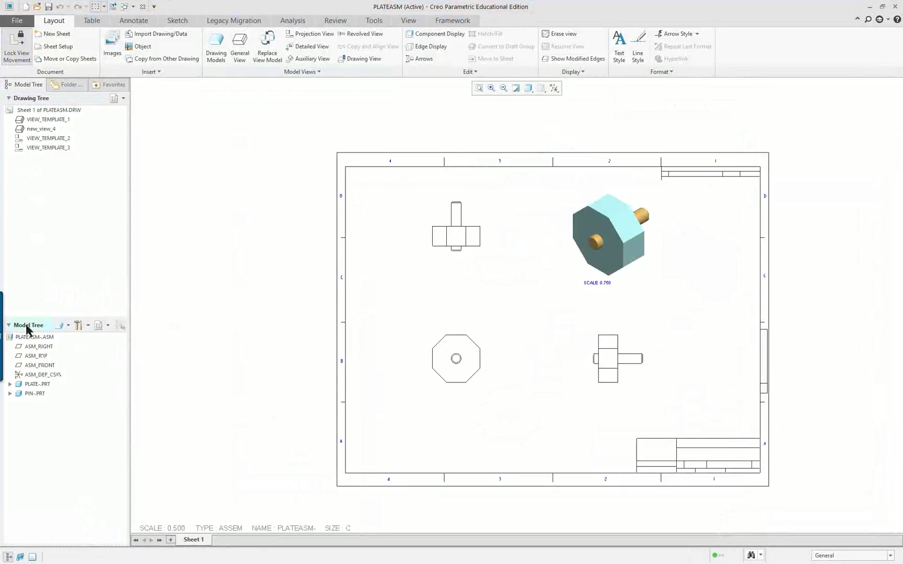
{"action": "left_click", "coordinate": [10, 393]}
{"action": "left_click", "coordinate": [10, 384]}
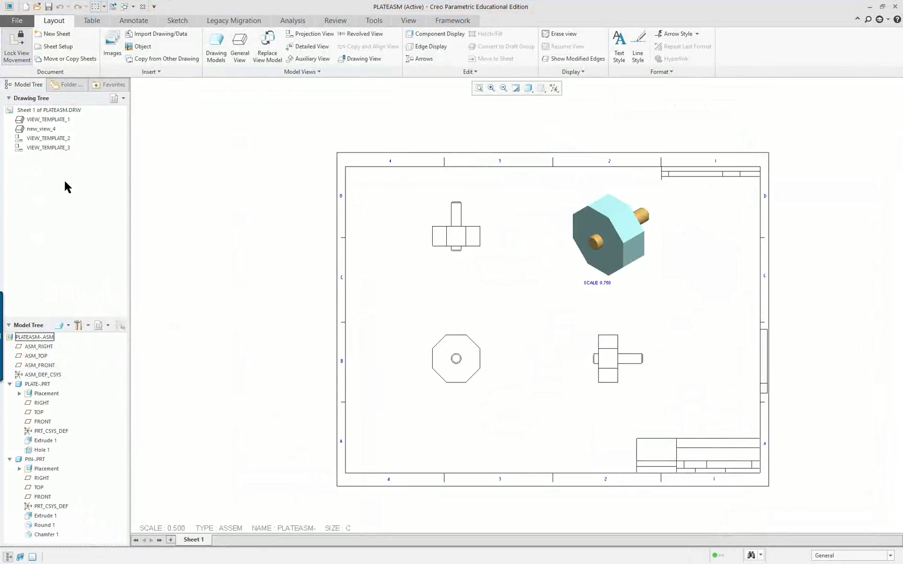
{"action": "left_click", "coordinate": [473, 214]}
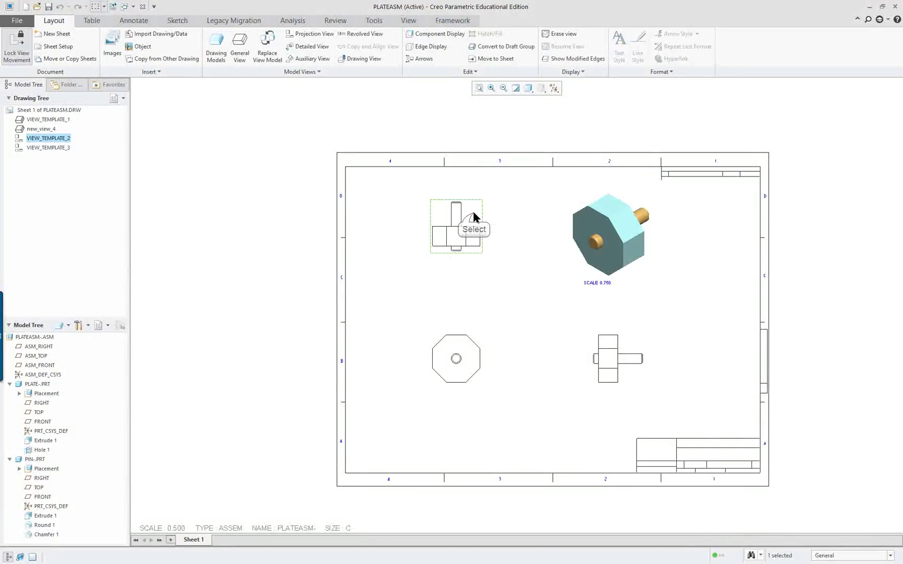
{"action": "left_click", "coordinate": [604, 336]}
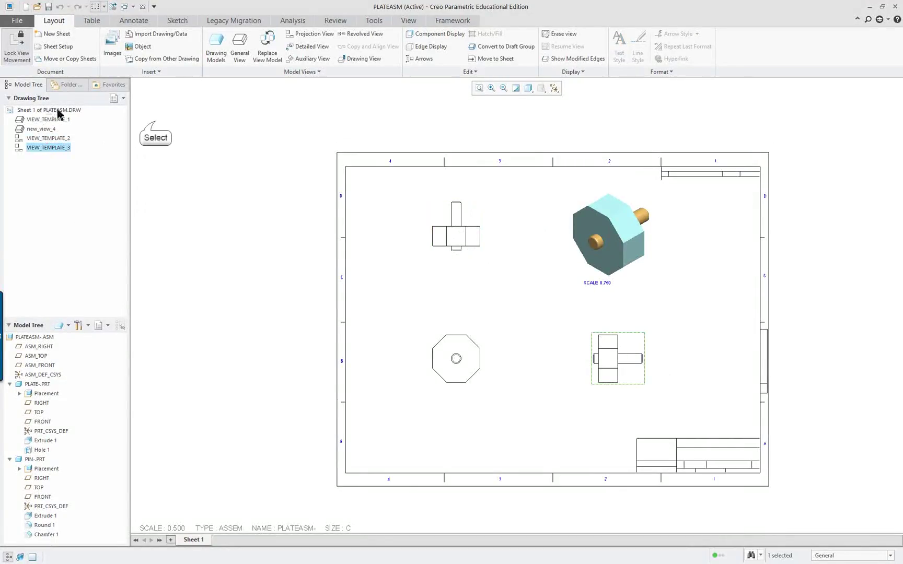
{"action": "left_click", "coordinate": [151, 126]}
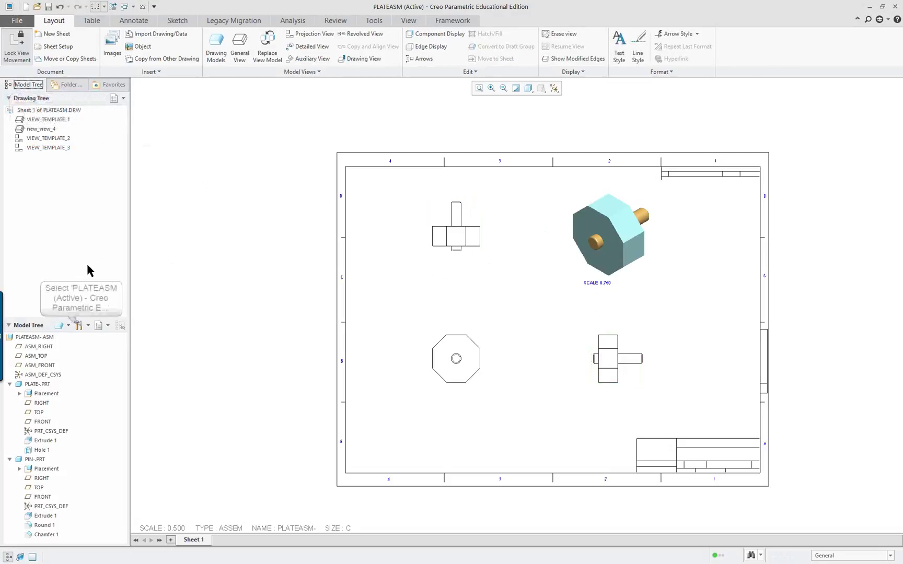
Include Auto round member features in the model tree filter settings
{"action": "left_click", "coordinate": [79, 325]}
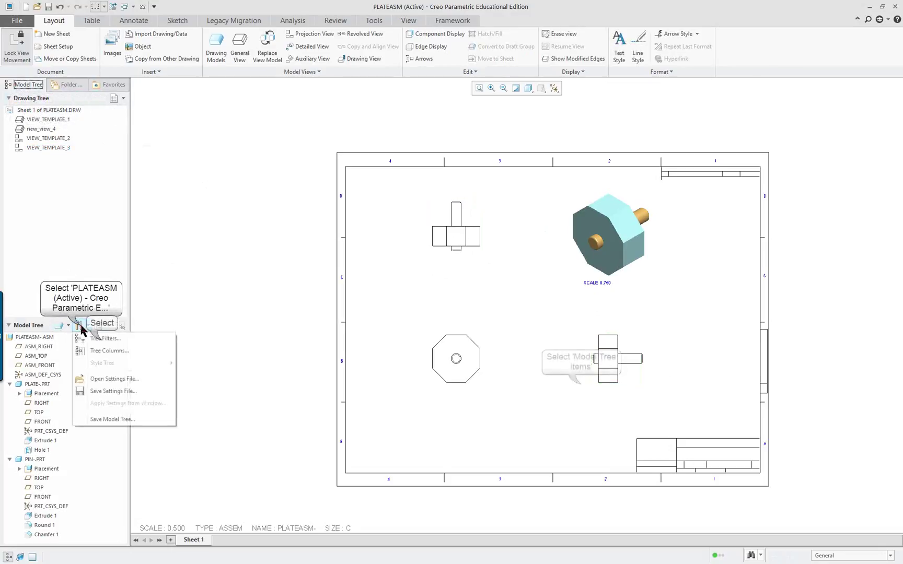
{"action": "left_click", "coordinate": [102, 339]}
{"action": "left_click", "coordinate": [98, 326]}
{"action": "left_click", "coordinate": [104, 336]}
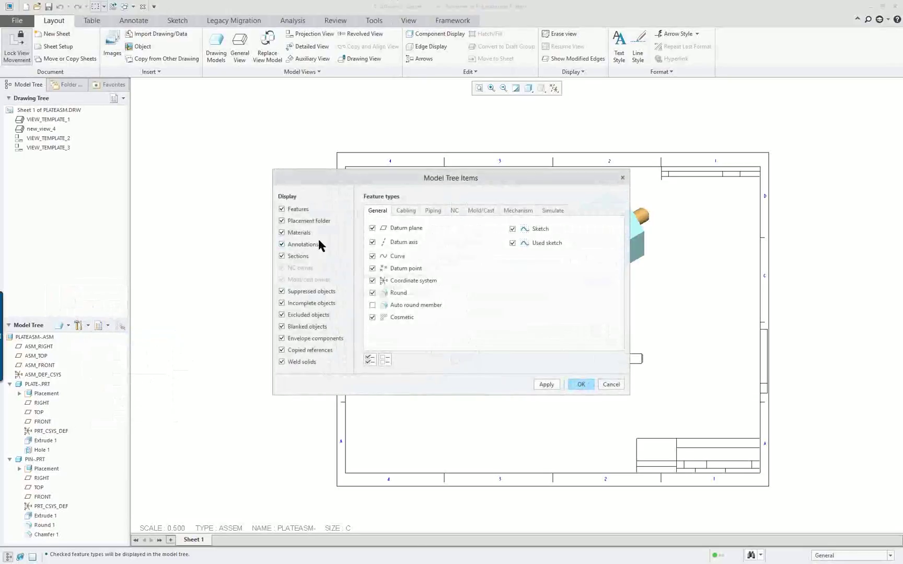
{"action": "left_click", "coordinate": [395, 306]}
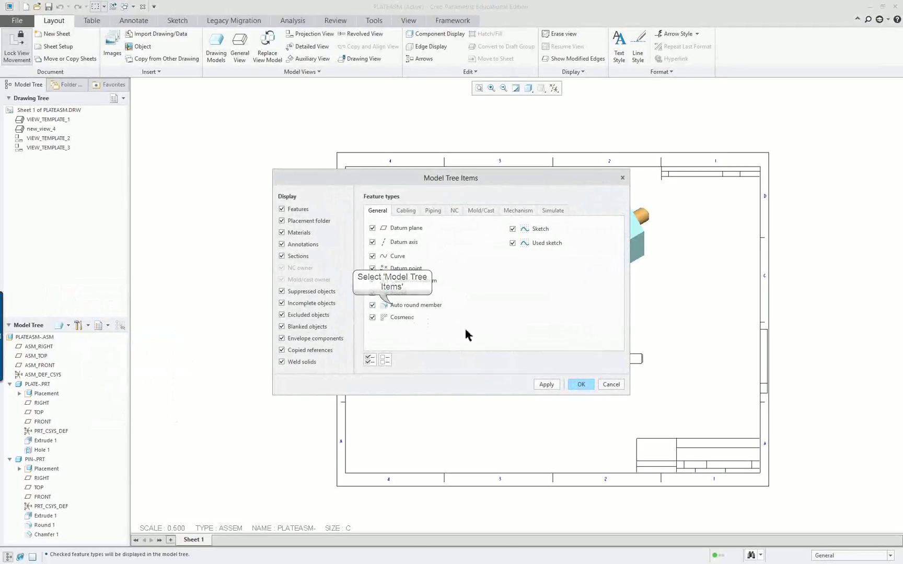
{"action": "left_click", "coordinate": [581, 385]}
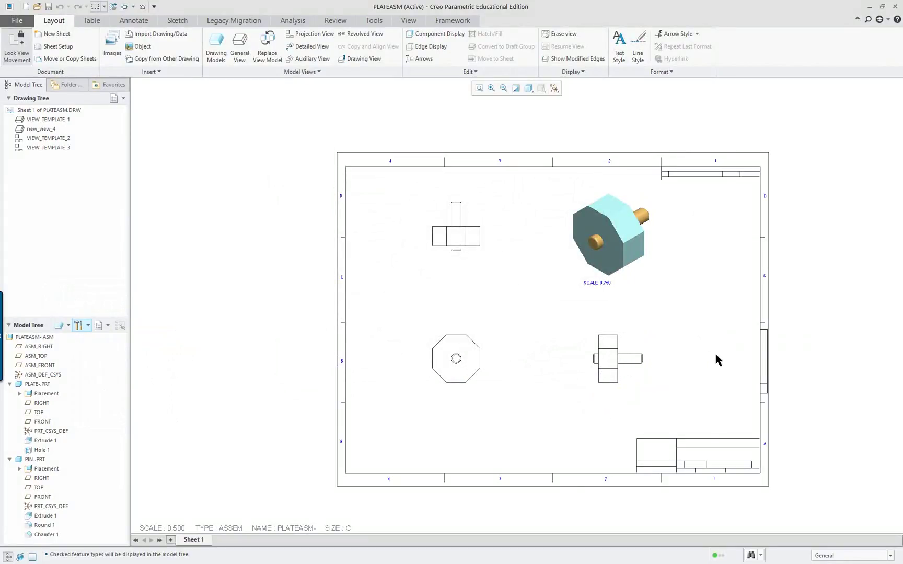
Show the d0 (.500) model dimension on the top-left view via Show Model Annotations
{"action": "left_click", "coordinate": [133, 21]}
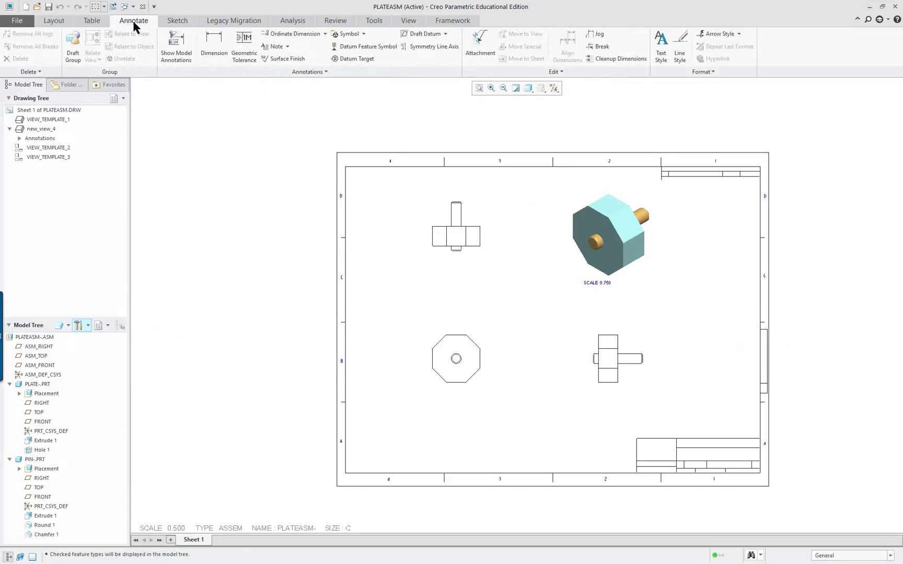
{"action": "left_click", "coordinate": [181, 56]}
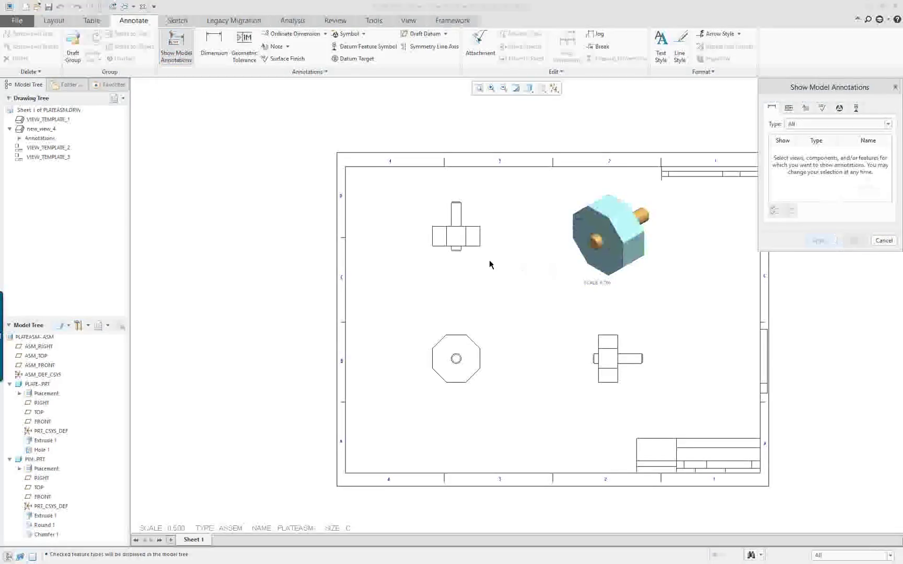
{"action": "left_click", "coordinate": [464, 216]}
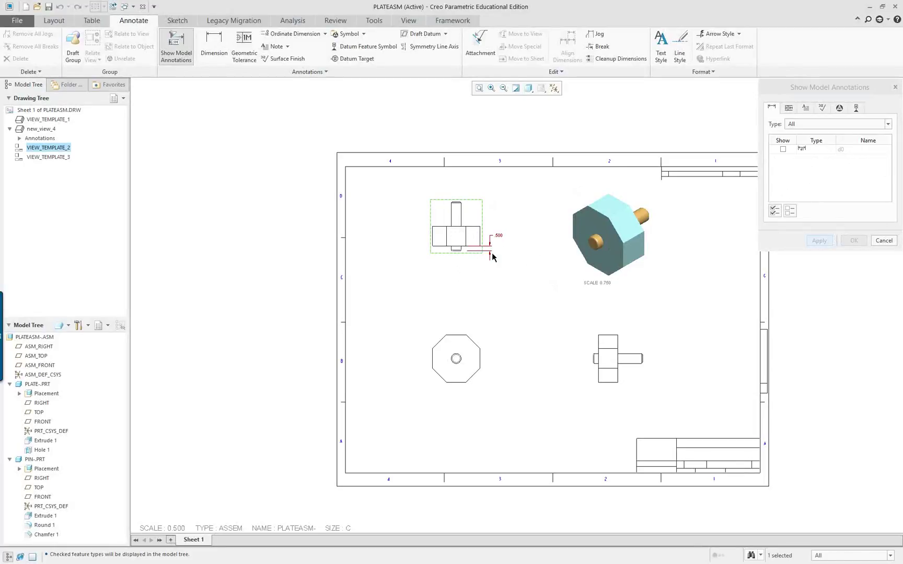
{"action": "left_click", "coordinate": [783, 149]}
{"action": "left_click", "coordinate": [819, 241]}
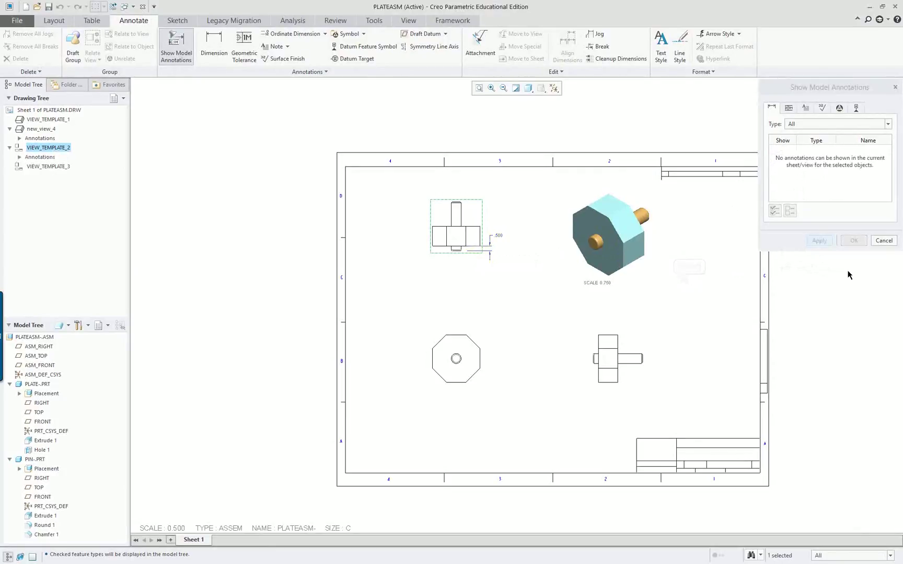
{"action": "left_click", "coordinate": [884, 241]}
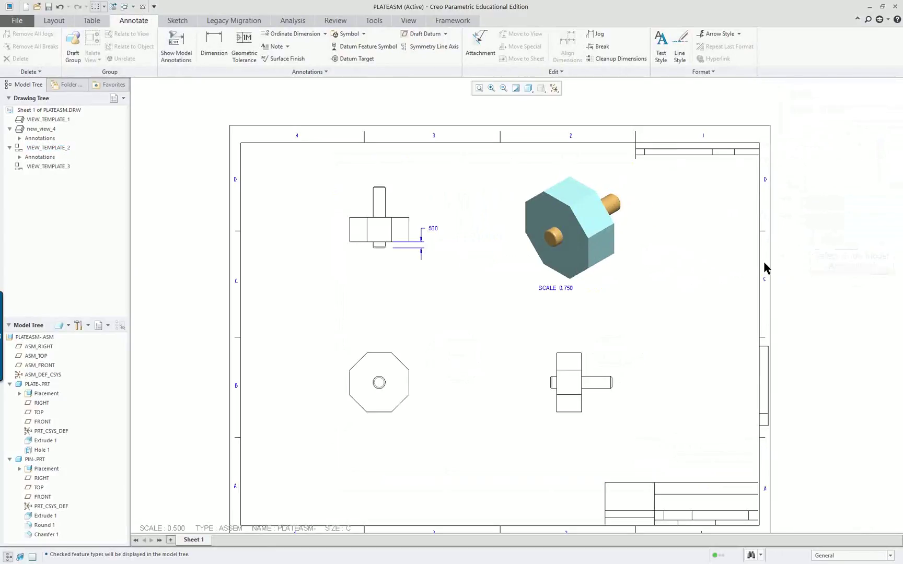
{"action": "scroll", "coordinate": [764, 268], "scroll_direction": "down", "scroll_amount": 1}
{"action": "scroll", "coordinate": [764, 268], "scroll_direction": "up", "scroll_amount": 1}
Close the PLATEASM drawing and start a new drawing named plate-
{"action": "left_click", "coordinate": [144, 8]}
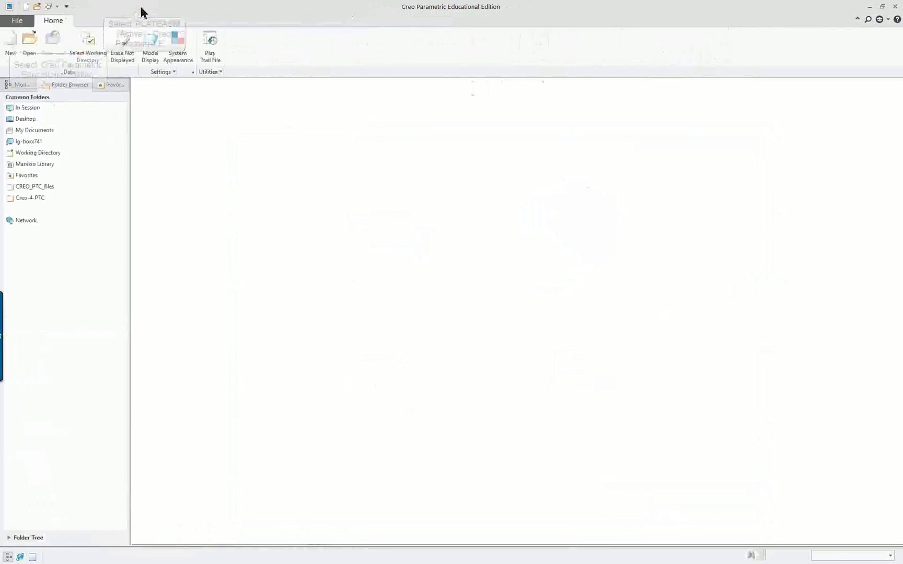
{"action": "left_click", "coordinate": [9, 48]}
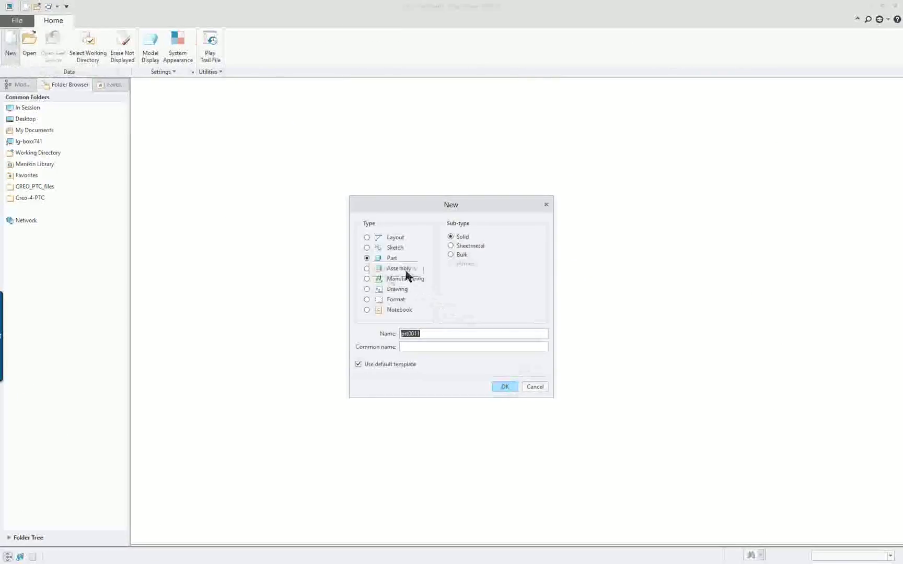
{"action": "left_click", "coordinate": [397, 289]}
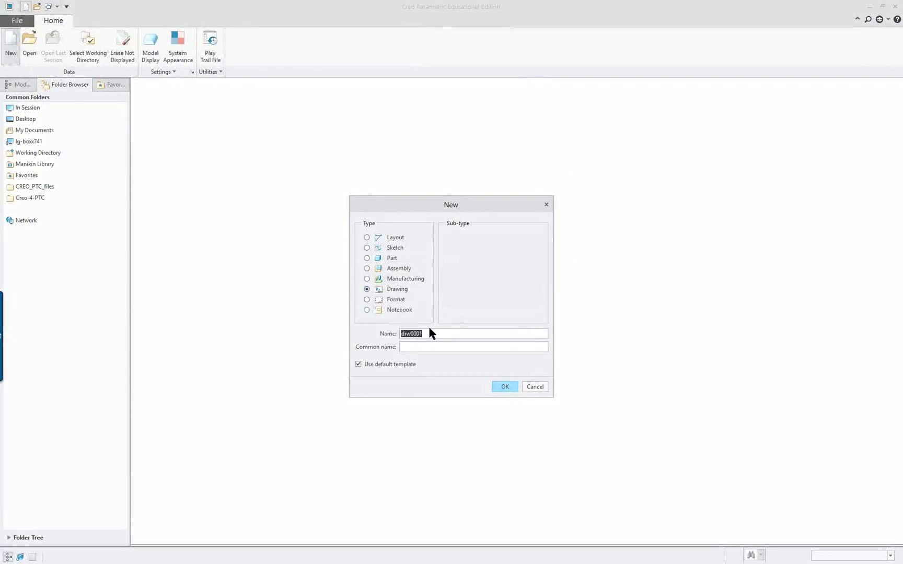
{"action": "type", "text": "plate-"}
{"action": "left_click", "coordinate": [505, 387]}
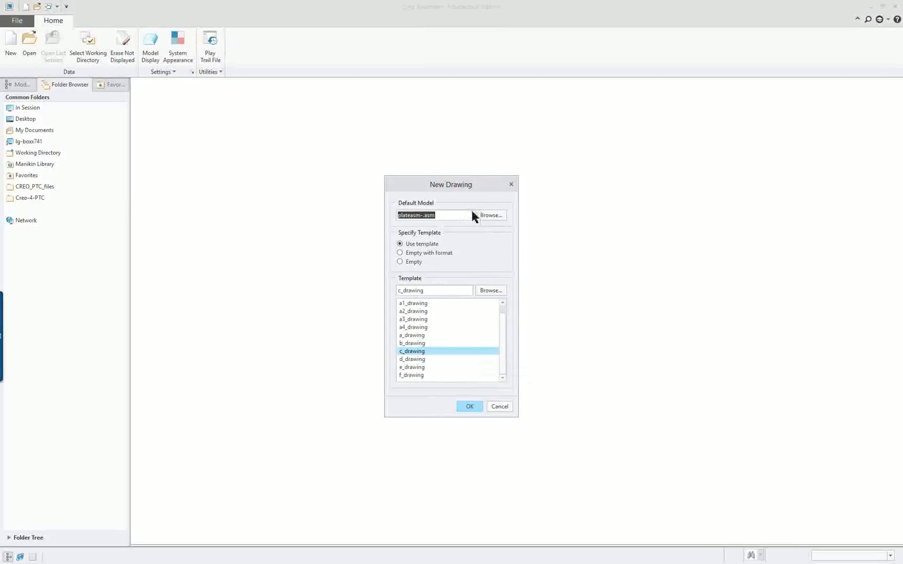
Set plate-.prt from session as default model and build it from the c_drawing template
{"action": "left_click", "coordinate": [415, 216]}
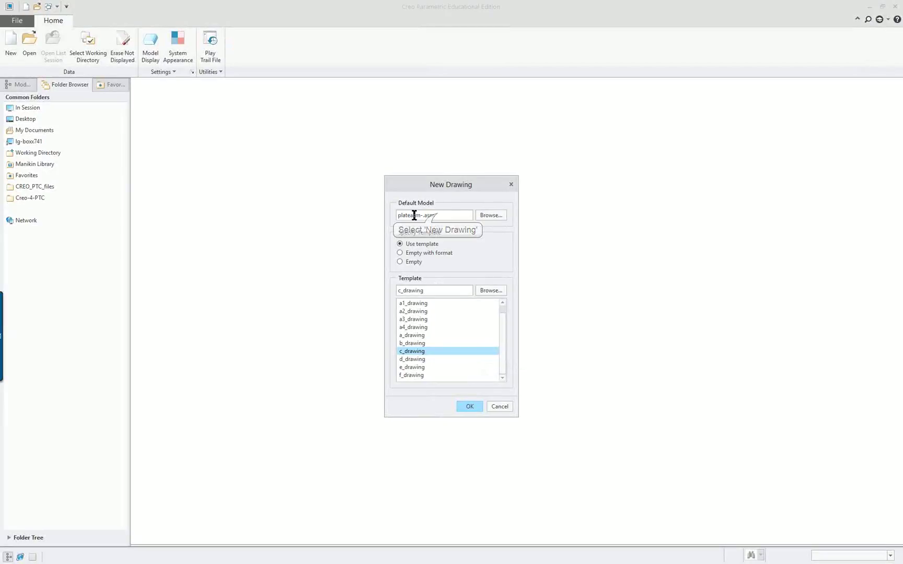
{"action": "left_click", "coordinate": [491, 216]}
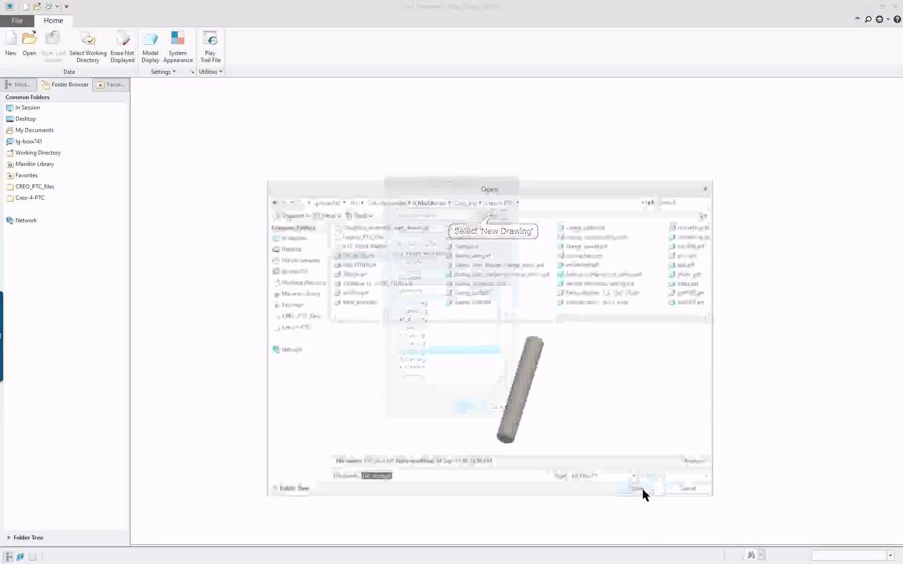
{"action": "left_click", "coordinate": [296, 238]}
{"action": "left_click", "coordinate": [360, 239]}
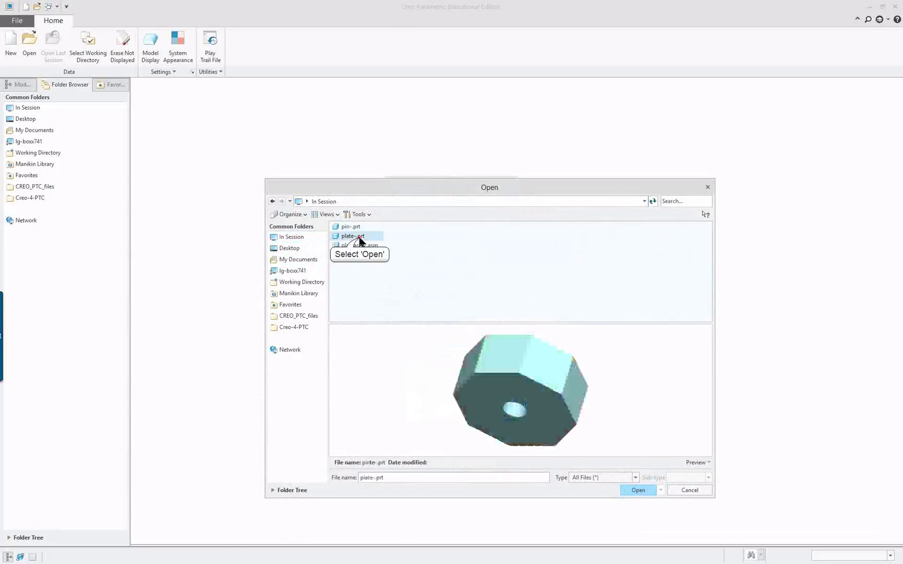
{"action": "left_click", "coordinate": [637, 489]}
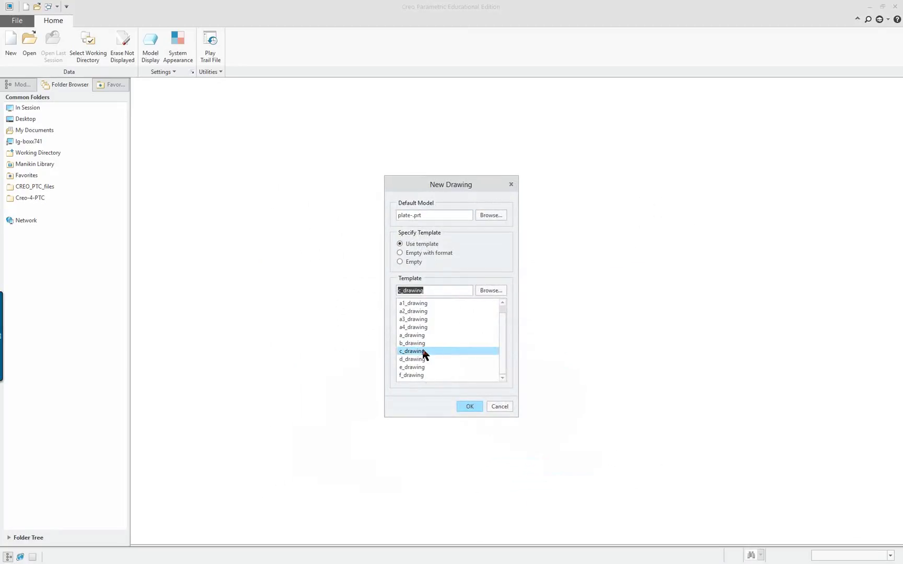
{"action": "left_click", "coordinate": [470, 406]}
Add a general view at the upper right with no combined state and Trimetric orientation
{"action": "right_click", "coordinate": [487, 258]}
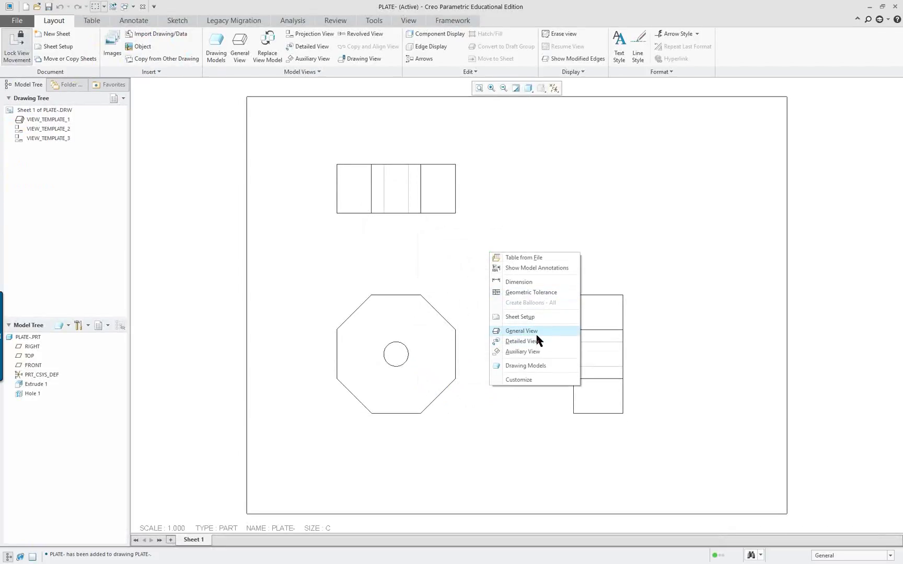
{"action": "left_click", "coordinate": [536, 335]}
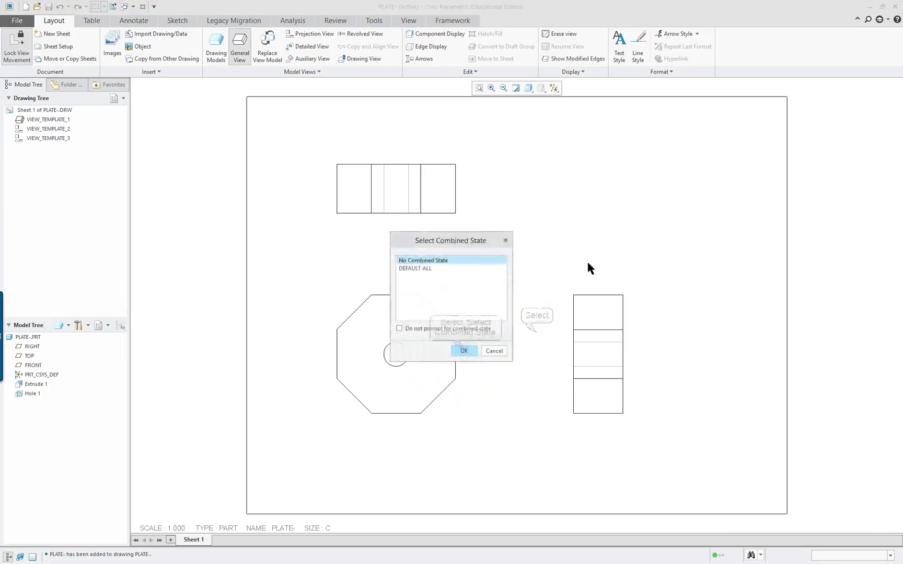
{"action": "left_click", "coordinate": [461, 350]}
{"action": "left_click", "coordinate": [604, 201]}
{"action": "left_click", "coordinate": [857, 205]}
{"action": "left_click", "coordinate": [849, 228]}
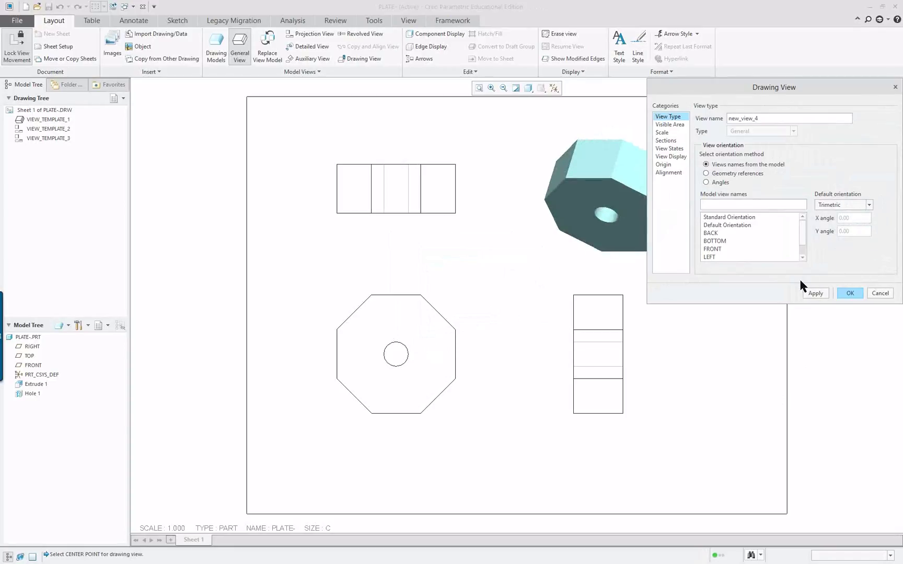
{"action": "left_click", "coordinate": [849, 293]}
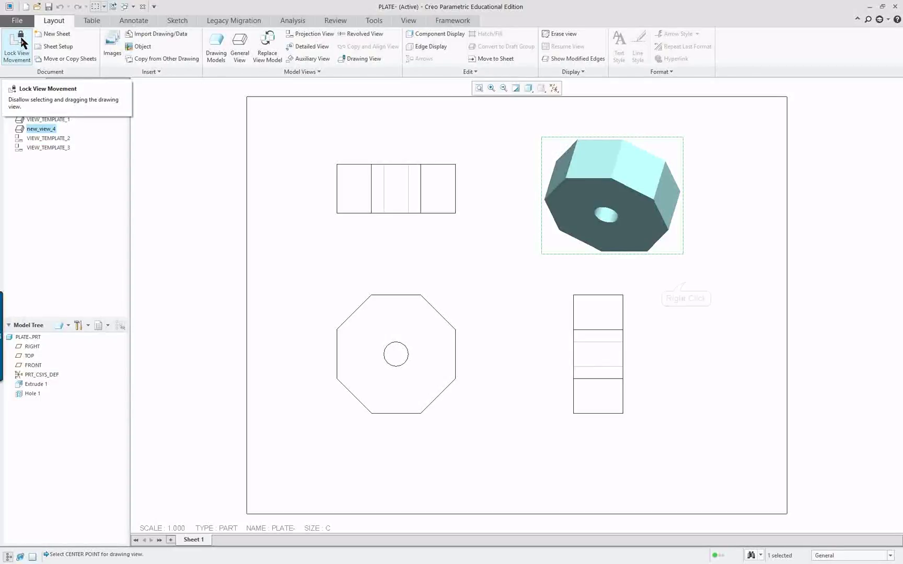
Unlock view movement and shift the shaded trimetric view further right on the sheet
{"action": "right_click", "coordinate": [686, 281]}
{"action": "left_click", "coordinate": [703, 354]}
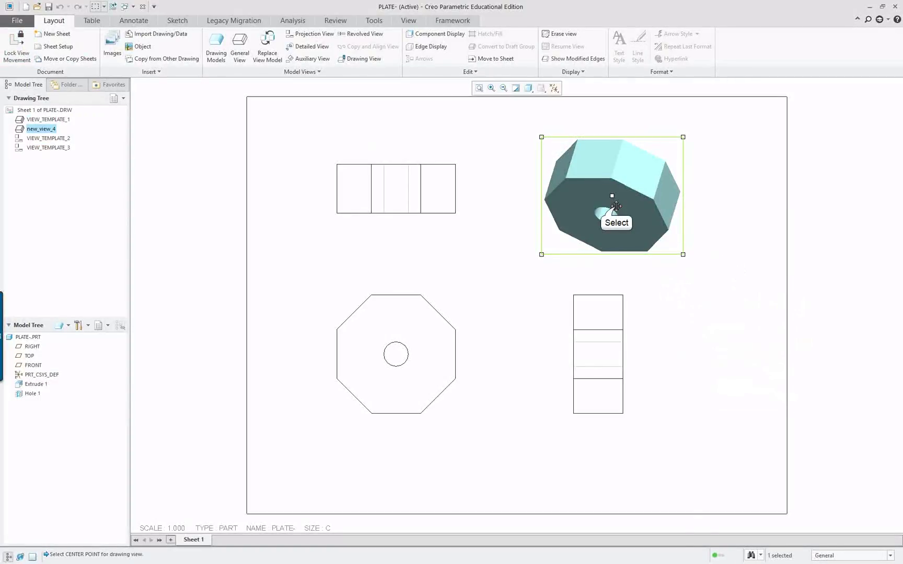
{"action": "left_click_drag", "start_coordinate": [616, 206], "coordinate": [689, 198]}
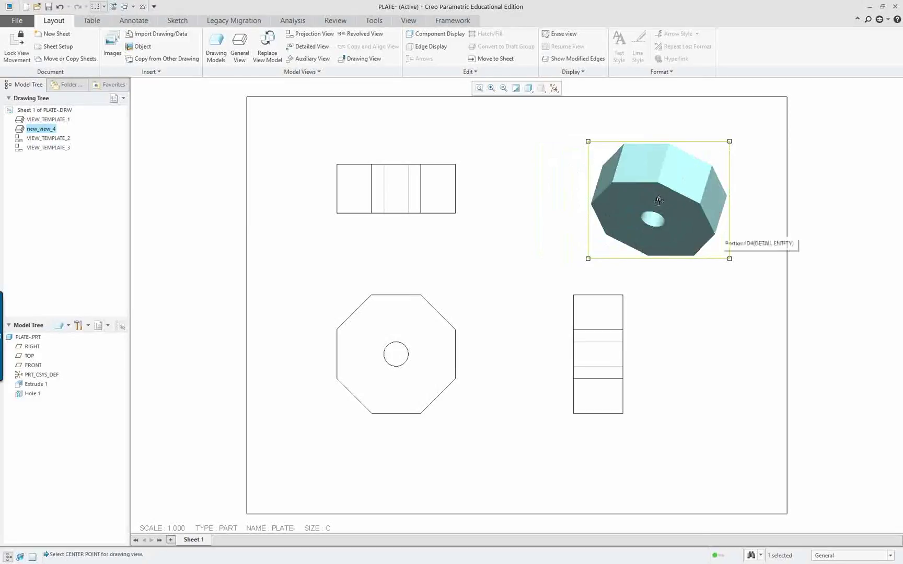
{"action": "left_click_drag", "start_coordinate": [594, 236], "coordinate": [587, 227]}
{"action": "left_click", "coordinate": [674, 334]}
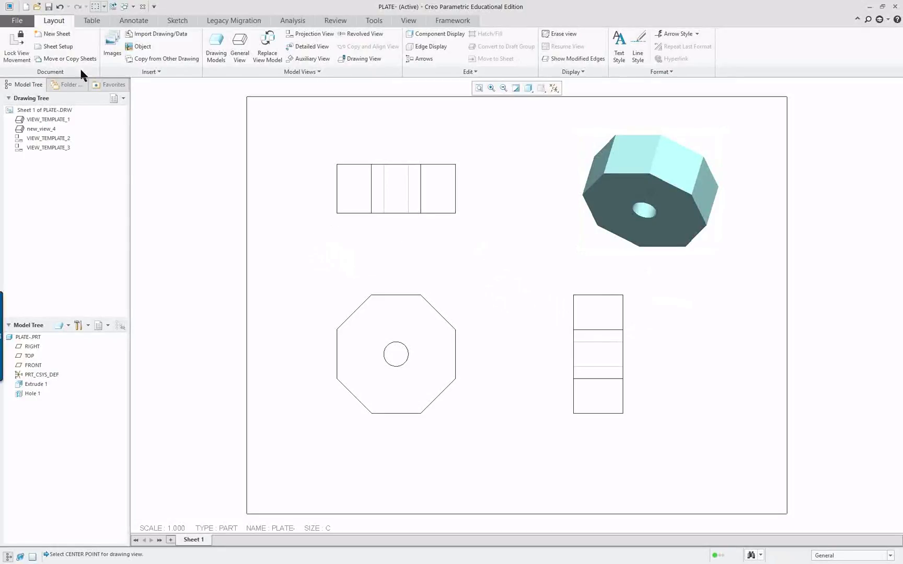
In Sheet Setup, browse for and load the c.frm sheet format
{"action": "right_click", "coordinate": [271, 229]}
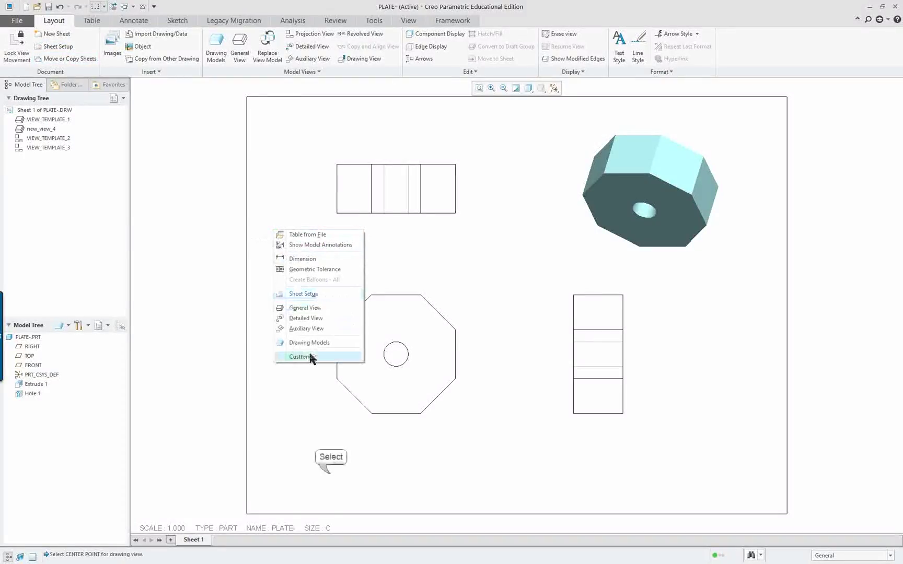
{"action": "double_click", "coordinate": [312, 529]}
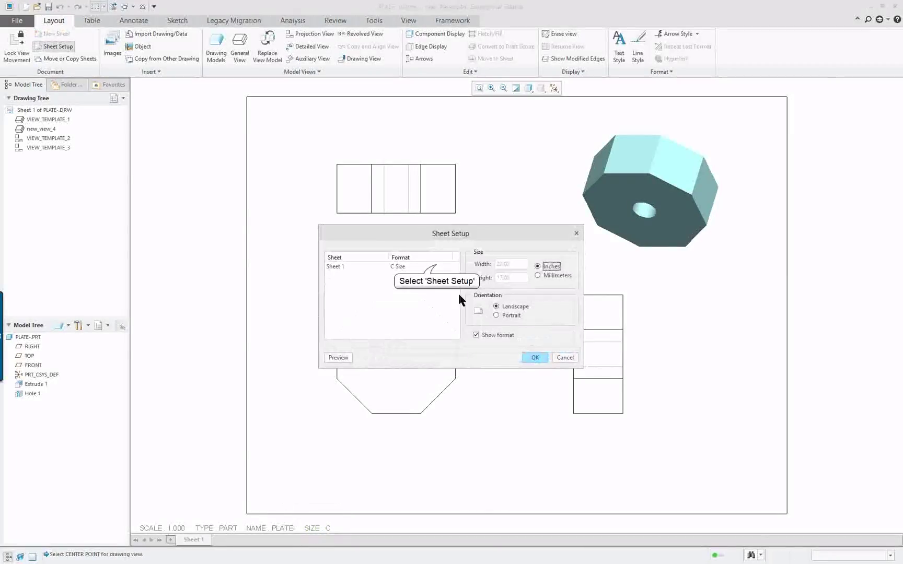
{"action": "left_click", "coordinate": [413, 266]}
{"action": "left_click", "coordinate": [448, 267]}
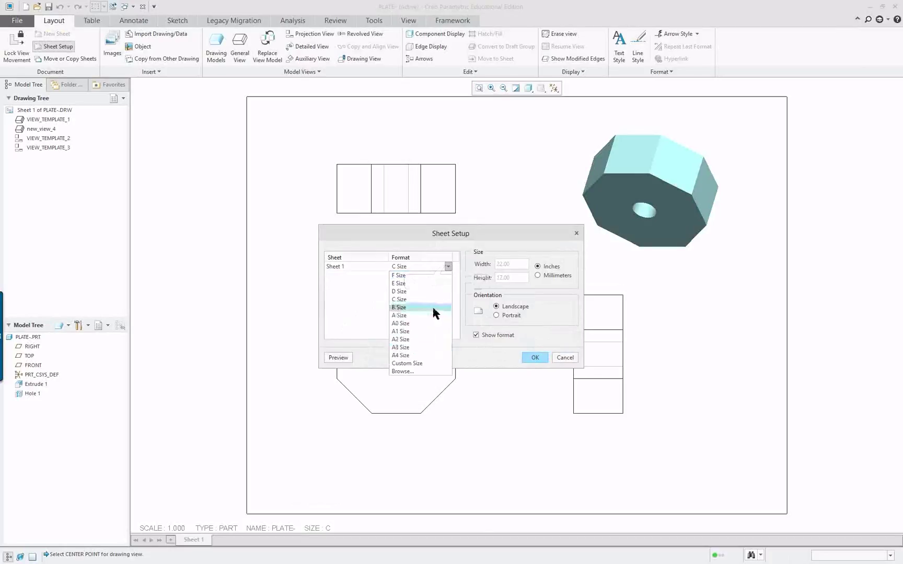
{"action": "left_click", "coordinate": [431, 374]}
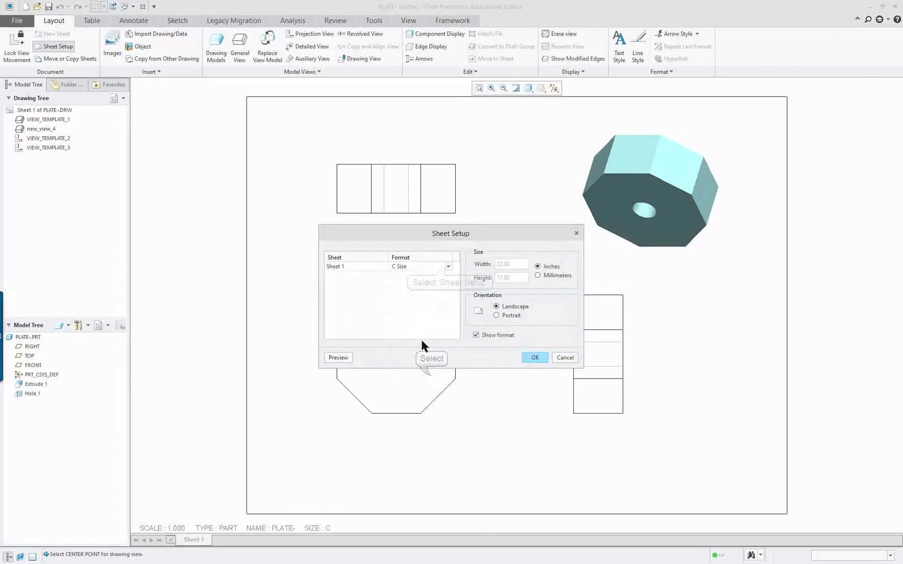
{"action": "left_click", "coordinate": [450, 268]}
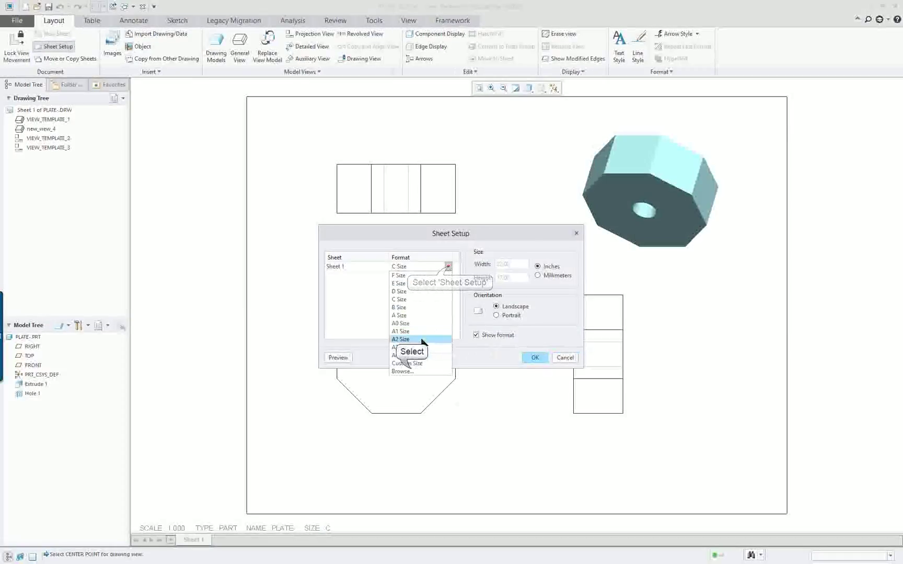
{"action": "left_click", "coordinate": [409, 369]}
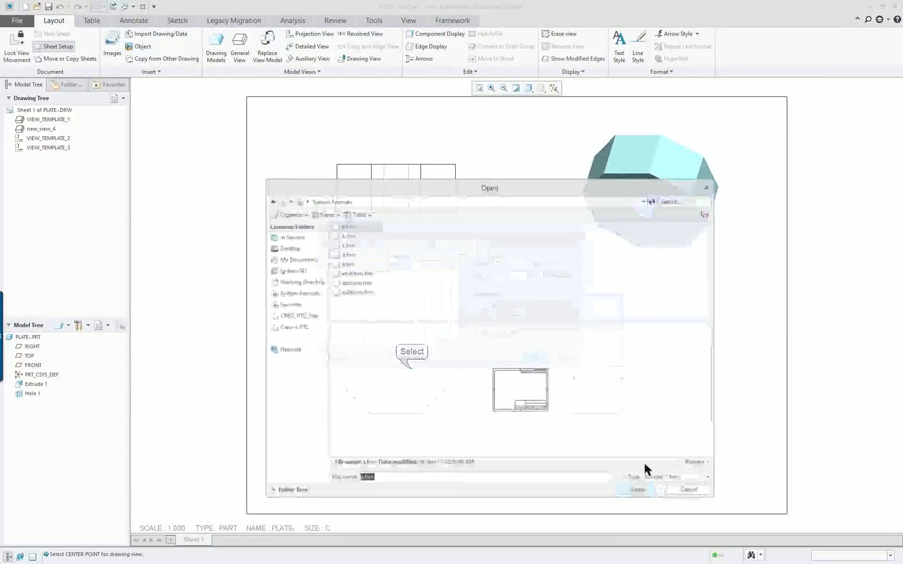
{"action": "left_click", "coordinate": [348, 245]}
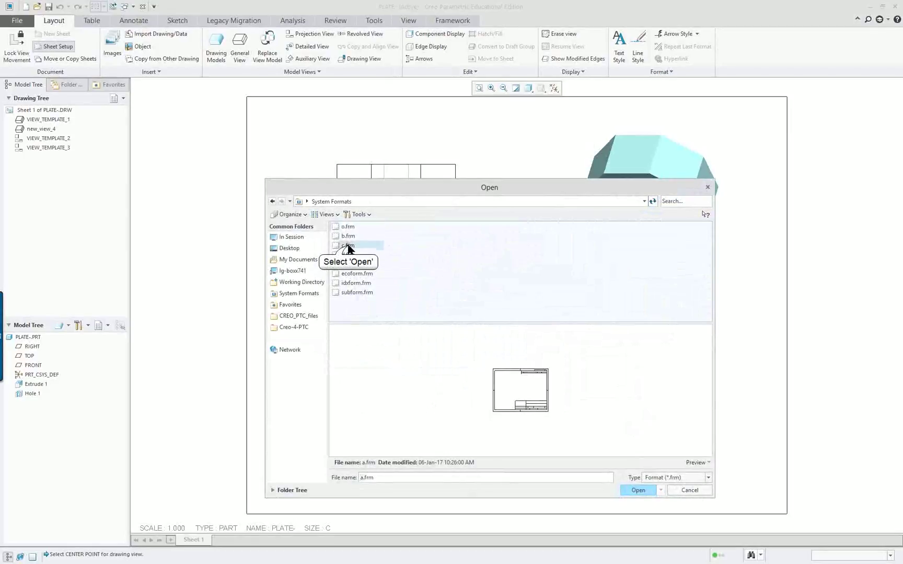
{"action": "left_click", "coordinate": [638, 490]}
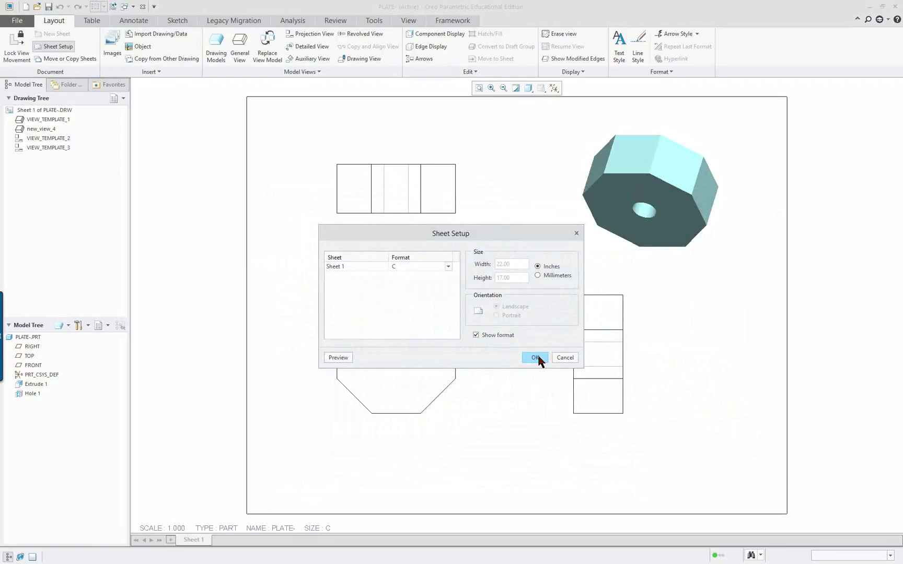
Replace it with detail_format_d.frm from the Creo-4-PTC folder
{"action": "left_click", "coordinate": [448, 267]}
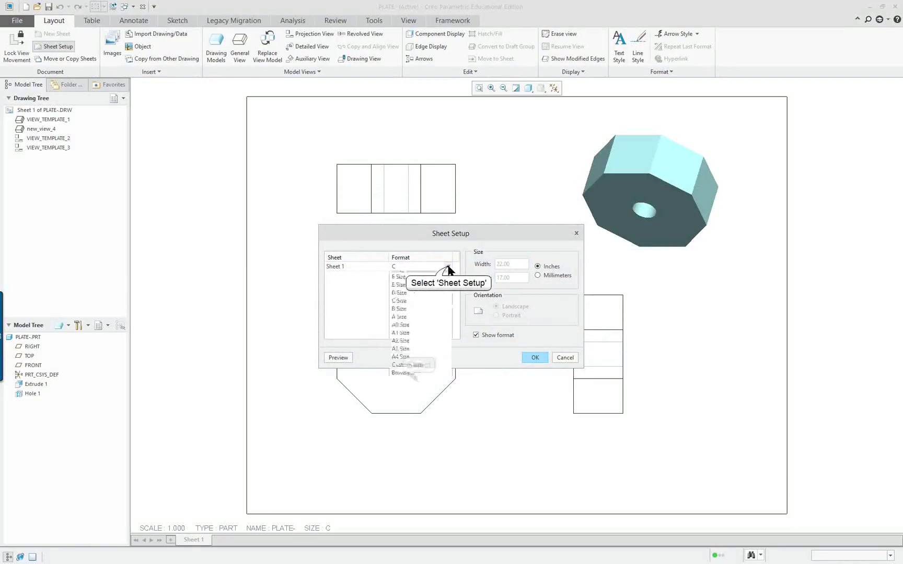
{"action": "left_click", "coordinate": [410, 380]}
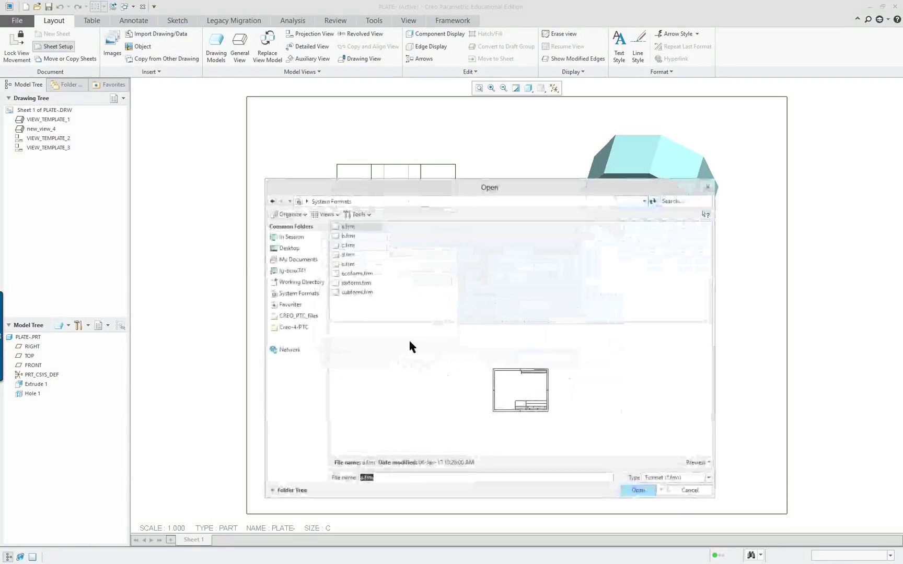
{"action": "left_click", "coordinate": [294, 327]}
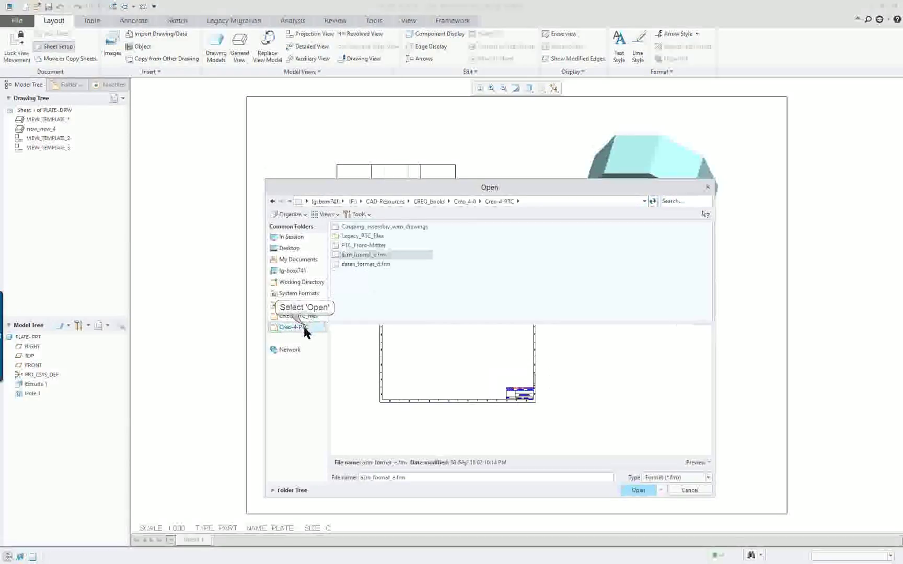
{"action": "left_click", "coordinate": [377, 264]}
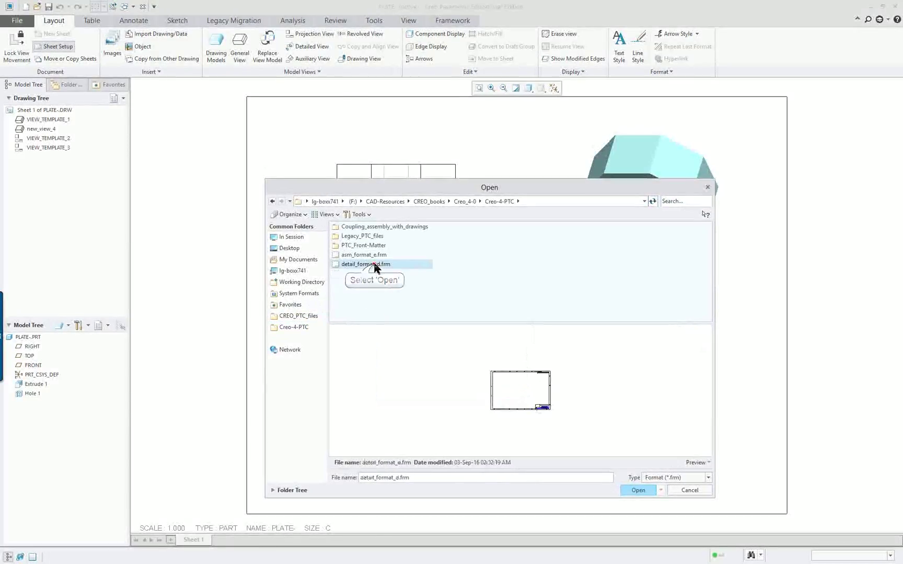
{"action": "left_click", "coordinate": [639, 490]}
Apply the D-size format and move the shaded view up to the upper right
{"action": "left_click", "coordinate": [537, 359]}
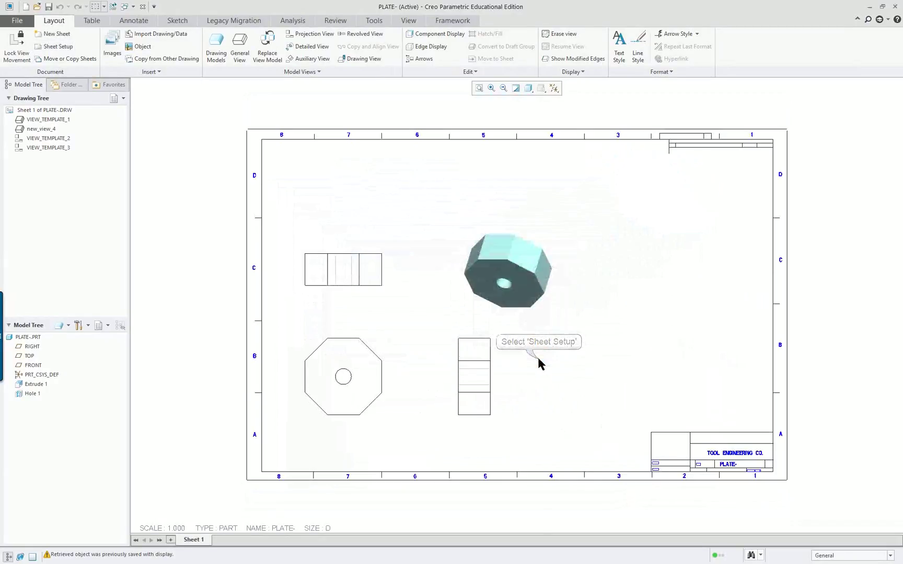
{"action": "scroll", "coordinate": [795, 439], "scroll_direction": "down", "scroll_amount": 4}
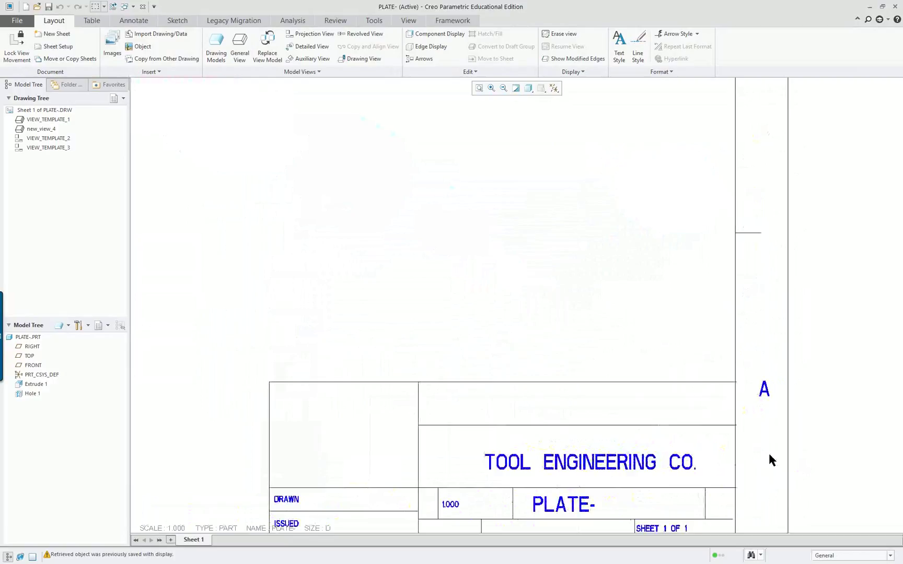
{"action": "scroll", "coordinate": [769, 455], "scroll_direction": "up", "scroll_amount": 2}
{"action": "scroll", "coordinate": [755, 513], "scroll_direction": "down", "scroll_amount": 3}
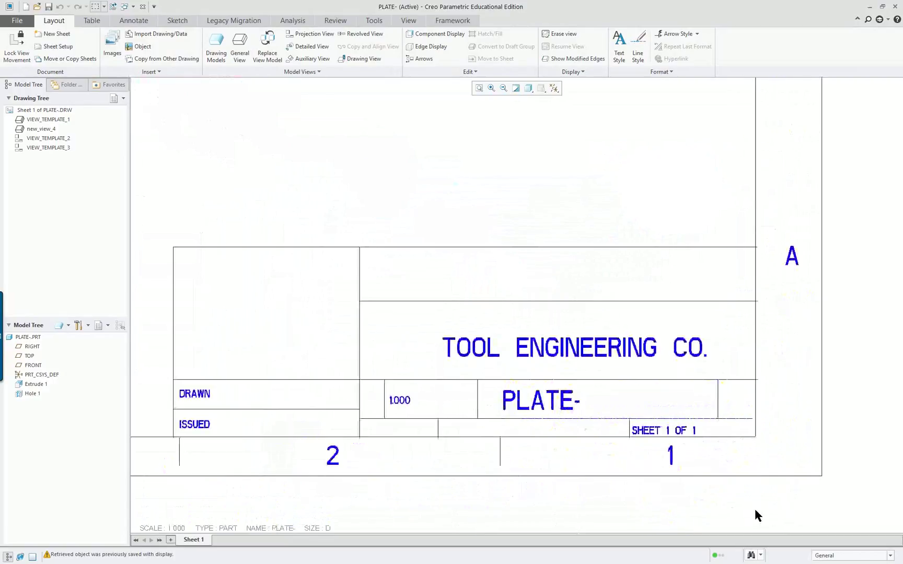
{"action": "scroll", "coordinate": [740, 502], "scroll_direction": "up", "scroll_amount": 5}
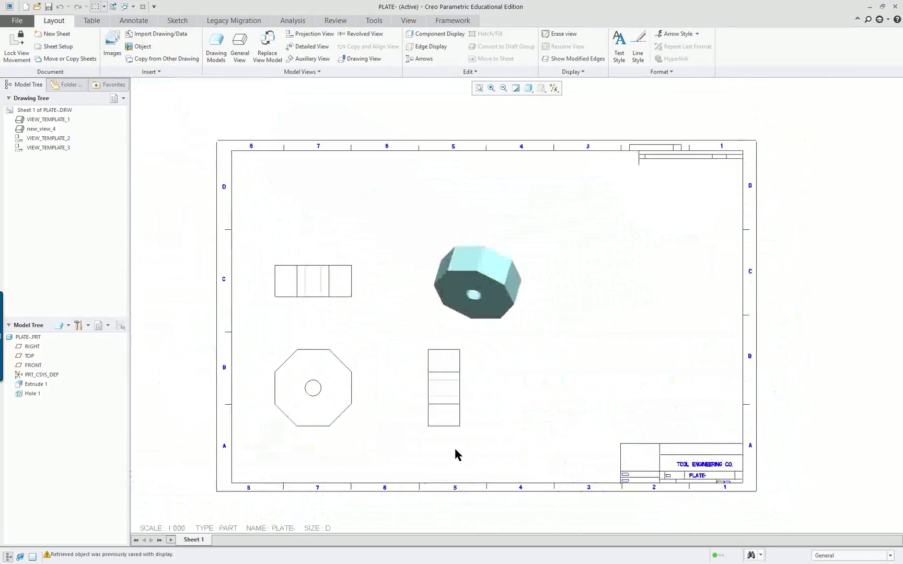
{"action": "scroll", "coordinate": [402, 446], "scroll_direction": "down", "scroll_amount": 1}
{"action": "scroll", "coordinate": [634, 302], "scroll_direction": "up", "scroll_amount": 3}
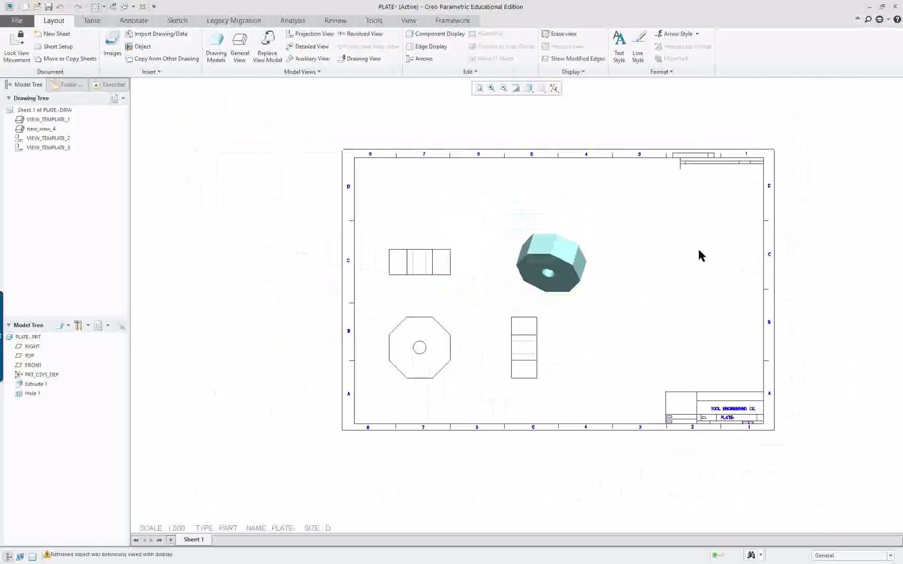
{"action": "scroll", "coordinate": [699, 254], "scroll_direction": "down", "scroll_amount": 1}
{"action": "left_click", "coordinate": [540, 247]}
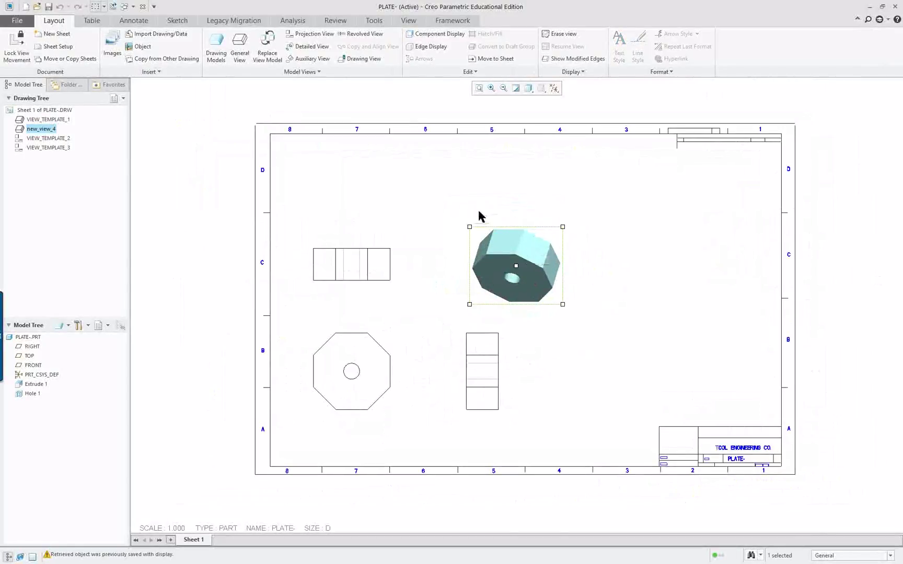
{"action": "left_click_drag", "start_coordinate": [539, 242], "coordinate": [639, 191]}
Reposition the rectangular top view higher, the octagon view, and the side view rightward
{"action": "left_click", "coordinate": [370, 259]}
{"action": "left_click_drag", "start_coordinate": [371, 256], "coordinate": [389, 213]}
{"action": "left_click", "coordinate": [369, 366]}
{"action": "left_click_drag", "start_coordinate": [369, 358], "coordinate": [407, 320]}
{"action": "left_click", "coordinate": [475, 320]}
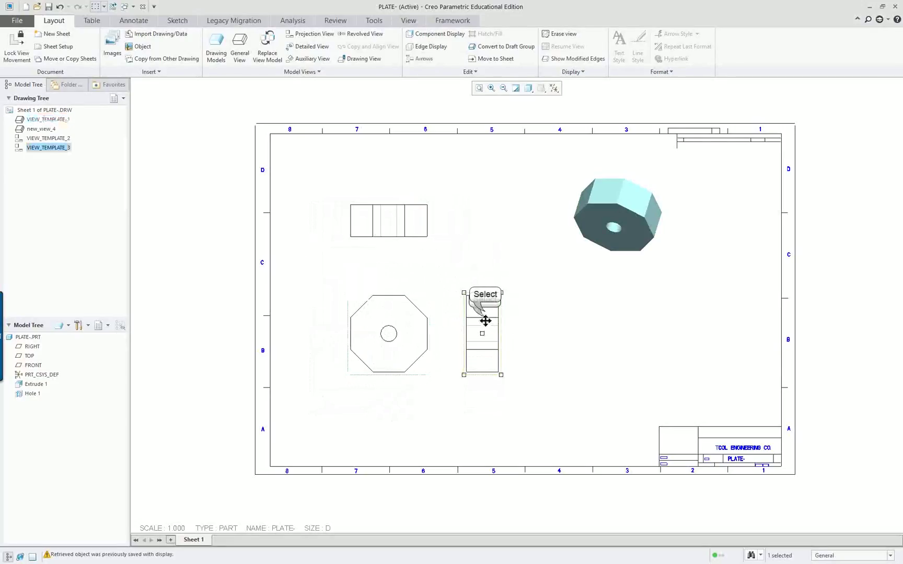
{"action": "left_click_drag", "start_coordinate": [489, 309], "coordinate": [540, 306]}
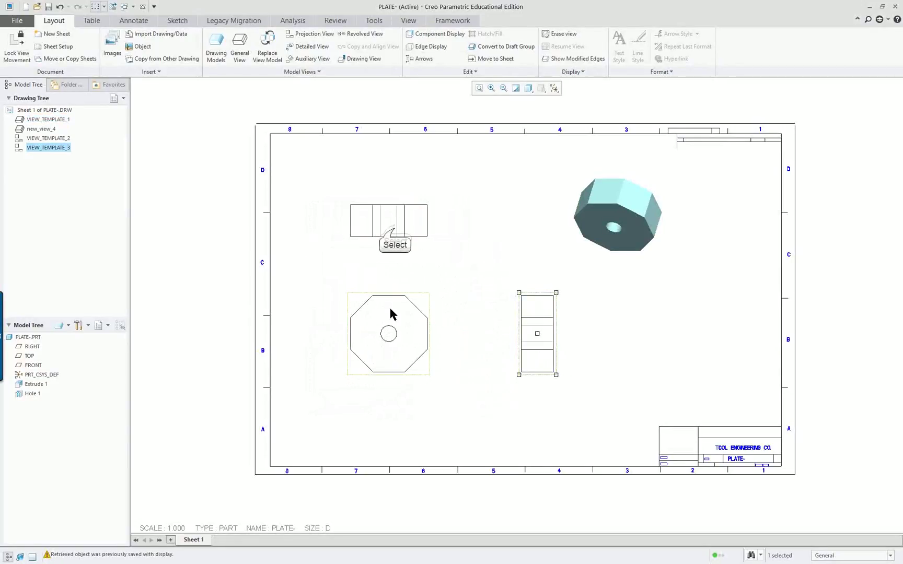
{"action": "left_click", "coordinate": [395, 225]}
{"action": "left_click_drag", "start_coordinate": [395, 224], "coordinate": [397, 183]}
{"action": "left_click", "coordinate": [473, 302]}
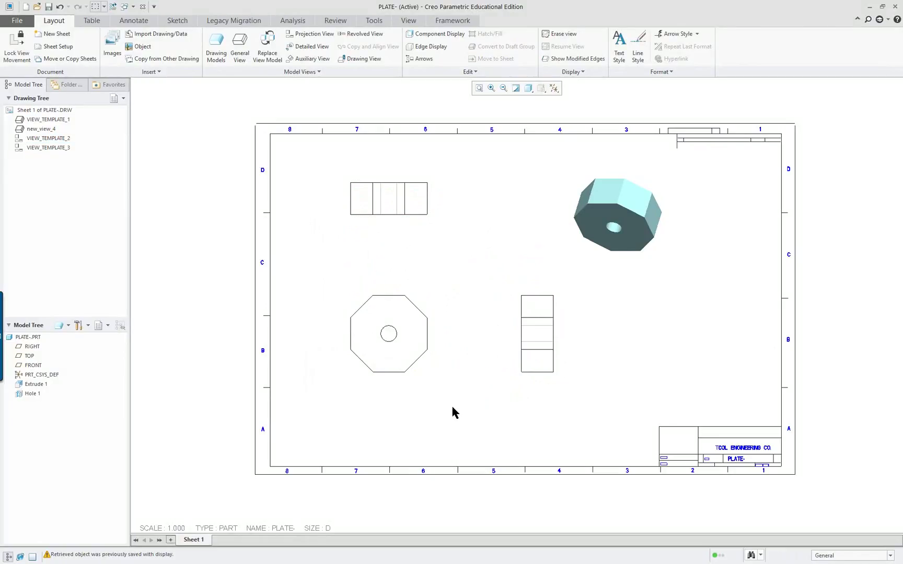
Delete the side view VIEW_TEMPLATE_3 from the drawing
{"action": "left_click", "coordinate": [536, 335]}
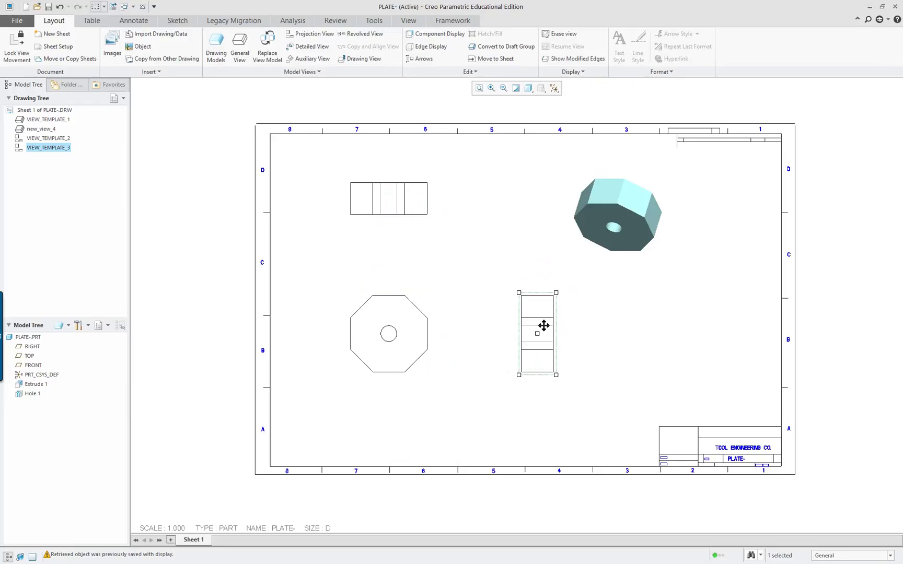
{"action": "right_click", "coordinate": [544, 326]}
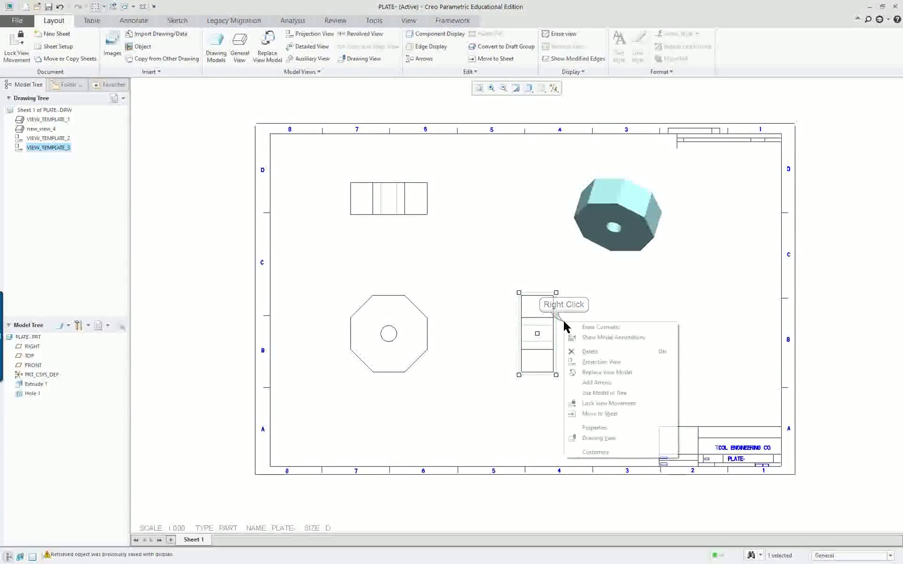
{"action": "left_click", "coordinate": [590, 352]}
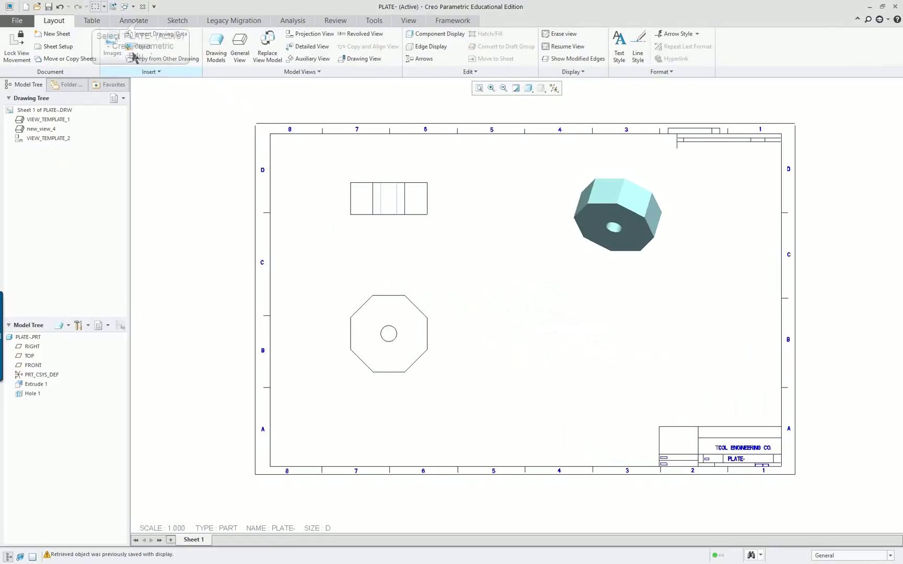
Show all model dimensions (2.000, Ø1.000, 2.000) on the octagon and top views
{"action": "left_click", "coordinate": [137, 21]}
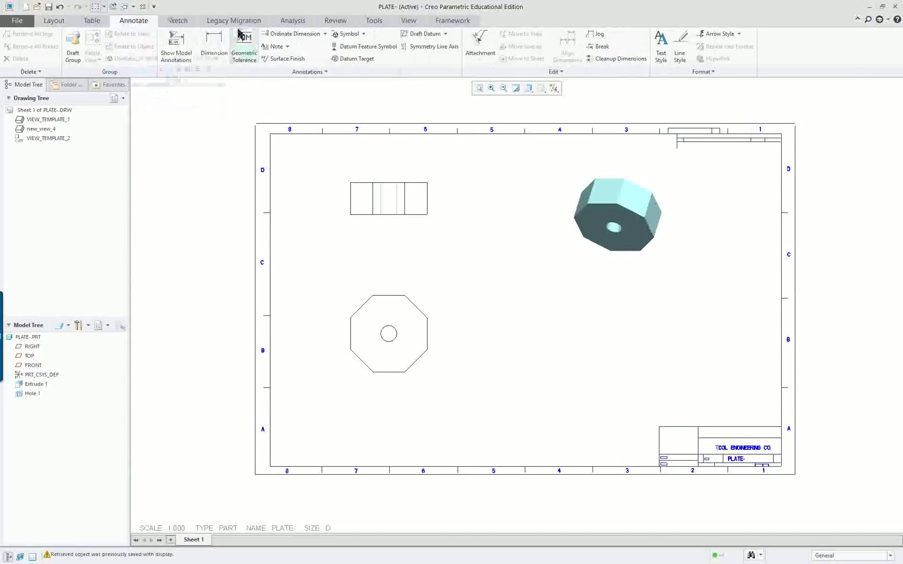
{"action": "left_click", "coordinate": [177, 43]}
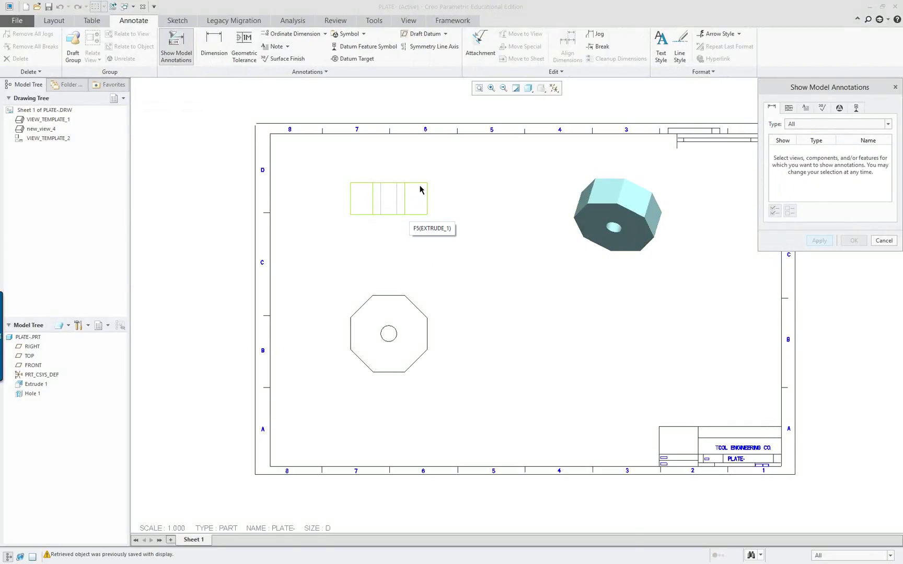
{"action": "scroll", "coordinate": [431, 200], "scroll_direction": "up", "scroll_amount": 2}
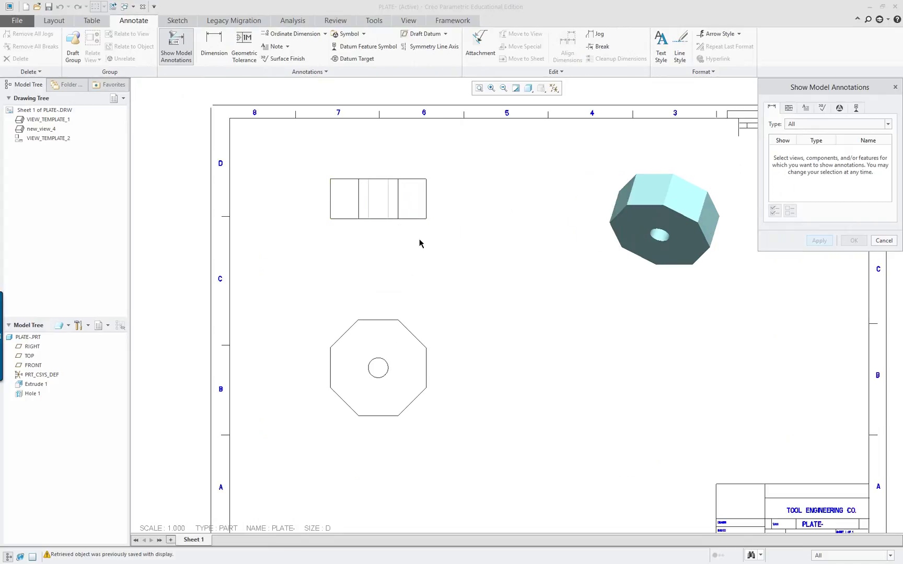
{"action": "left_click", "coordinate": [417, 331]}
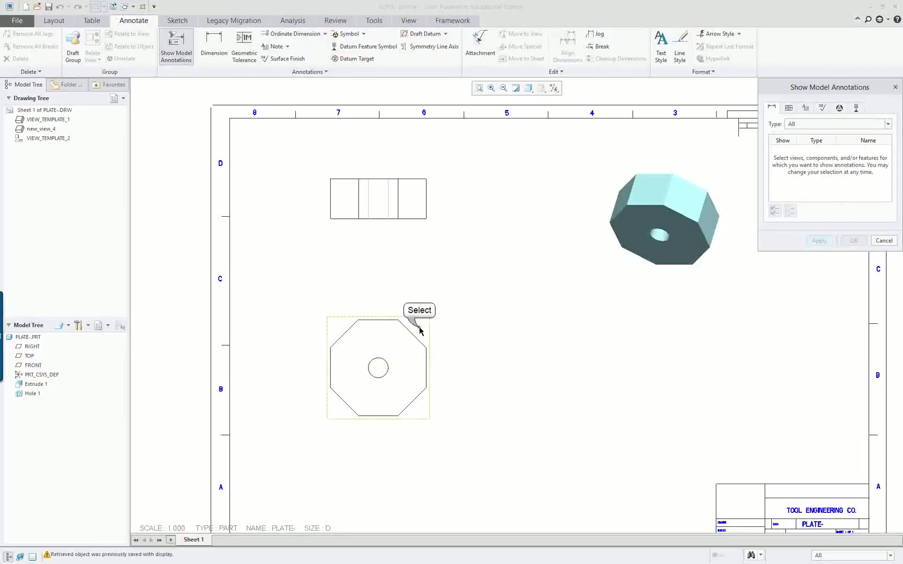
{"action": "left_click", "coordinate": [424, 226], "text": "ctrl"}
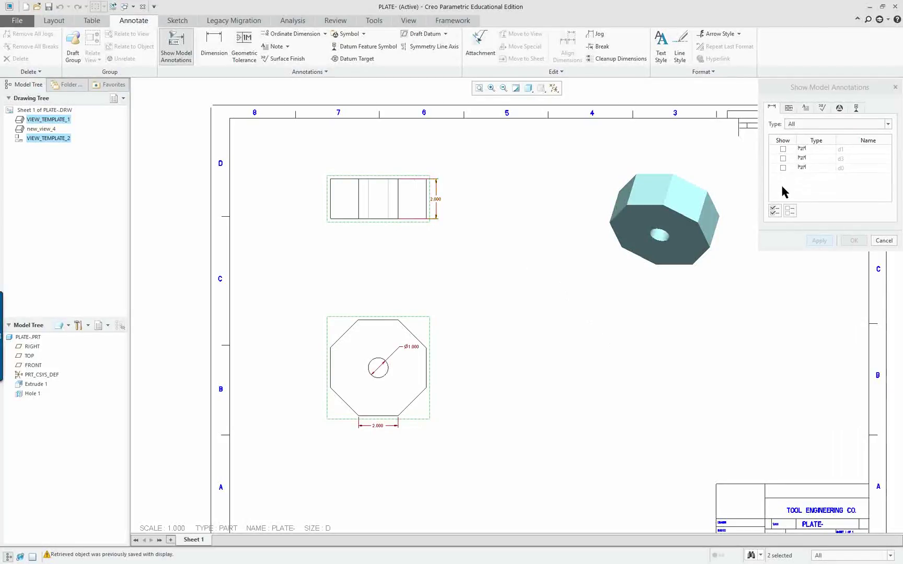
{"action": "left_click", "coordinate": [771, 212]}
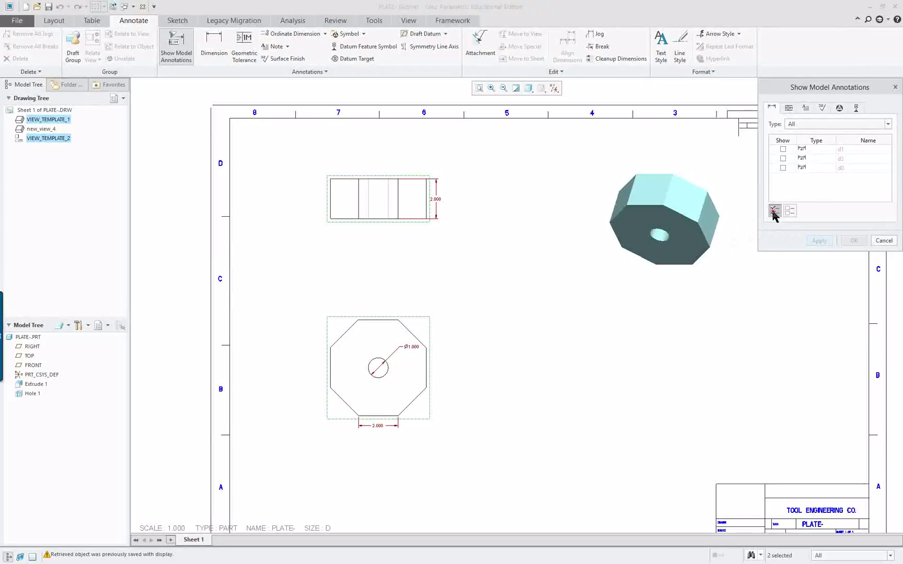
{"action": "left_click", "coordinate": [774, 211]}
{"action": "left_click", "coordinate": [814, 241]}
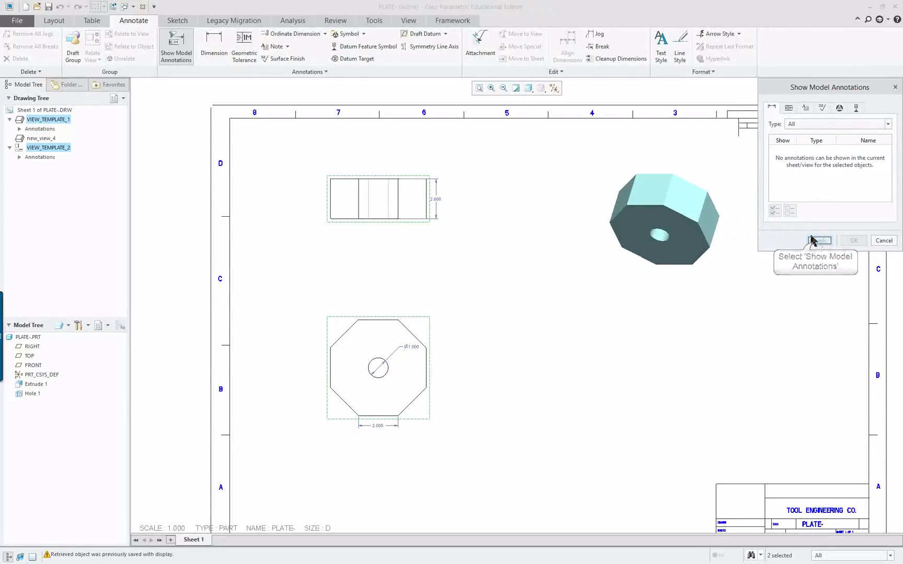
Show both A_1 datum axes as centerlines on the two views
{"action": "left_click", "coordinate": [856, 108]}
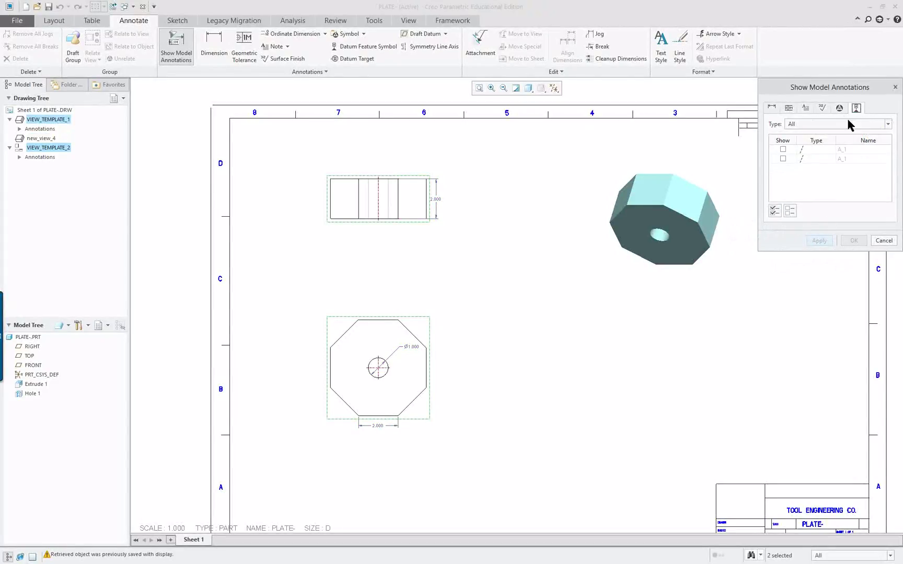
{"action": "left_click", "coordinate": [784, 149]}
{"action": "left_click", "coordinate": [784, 159]}
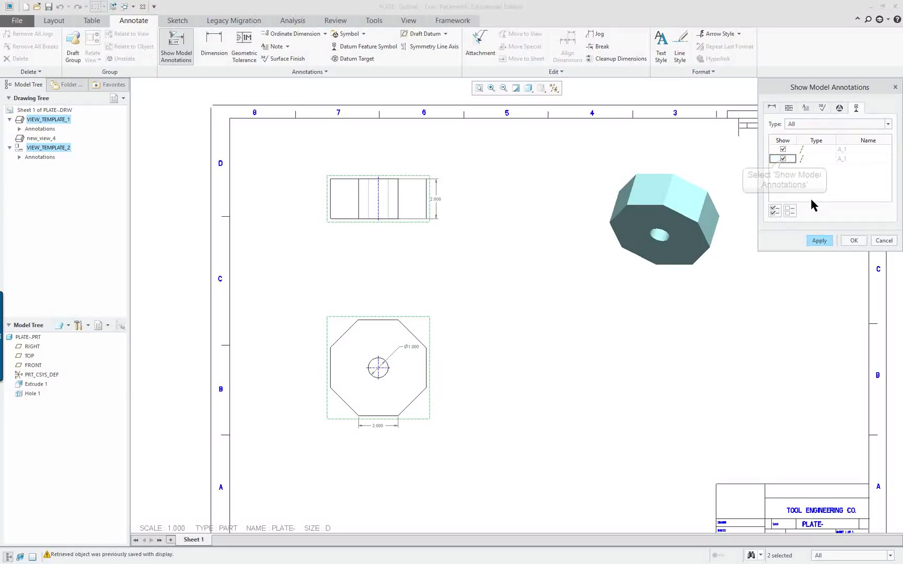
{"action": "left_click", "coordinate": [819, 241]}
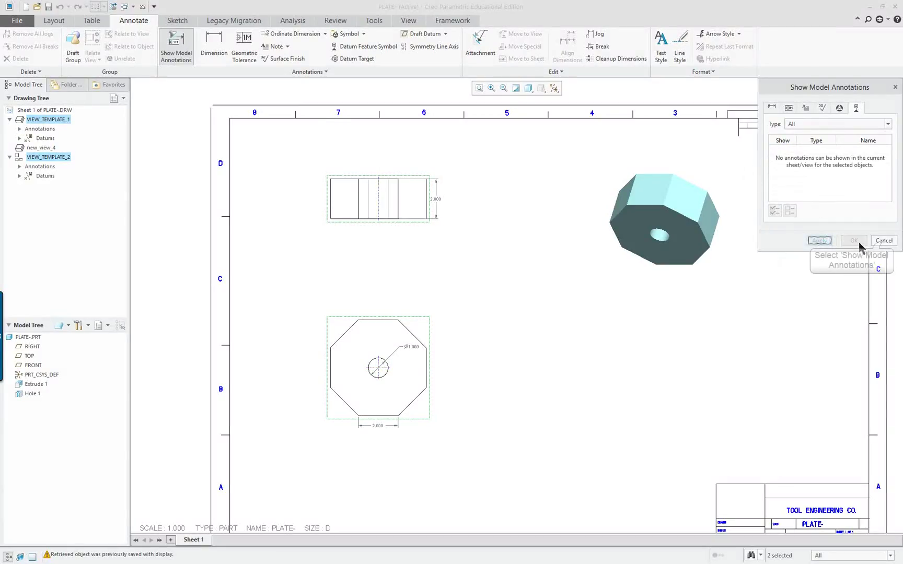
Move the top view's 2.000 height dimension right, extending both extension lines to match
{"action": "left_click", "coordinate": [884, 241]}
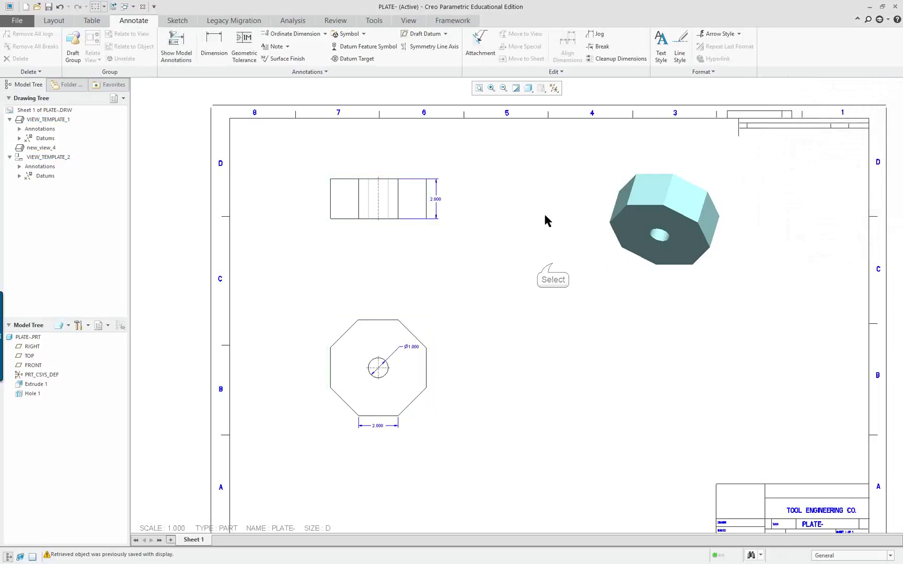
{"action": "scroll", "coordinate": [453, 247], "scroll_direction": "up", "scroll_amount": 2}
{"action": "scroll", "coordinate": [385, 164], "scroll_direction": "up", "scroll_amount": 2}
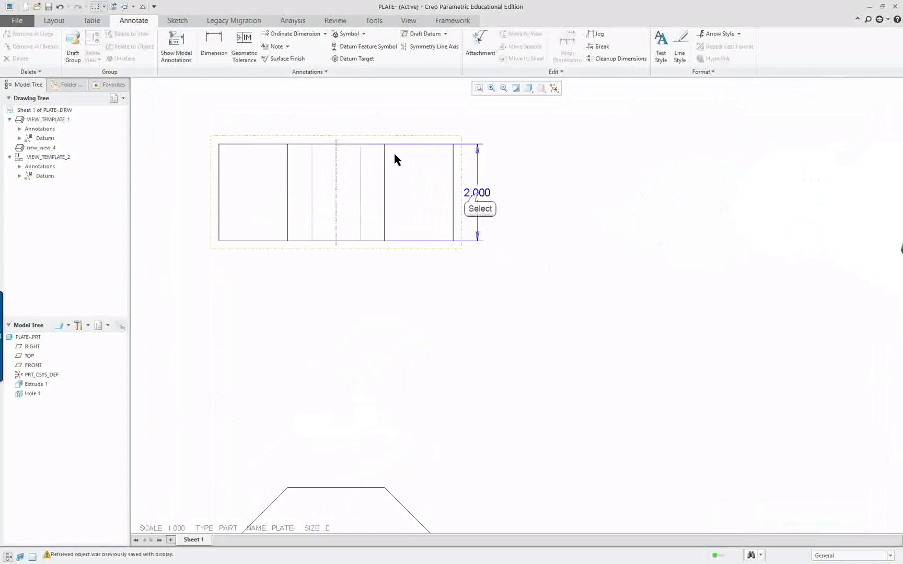
{"action": "left_click", "coordinate": [488, 200]}
{"action": "left_click_drag", "start_coordinate": [478, 193], "coordinate": [531, 193]}
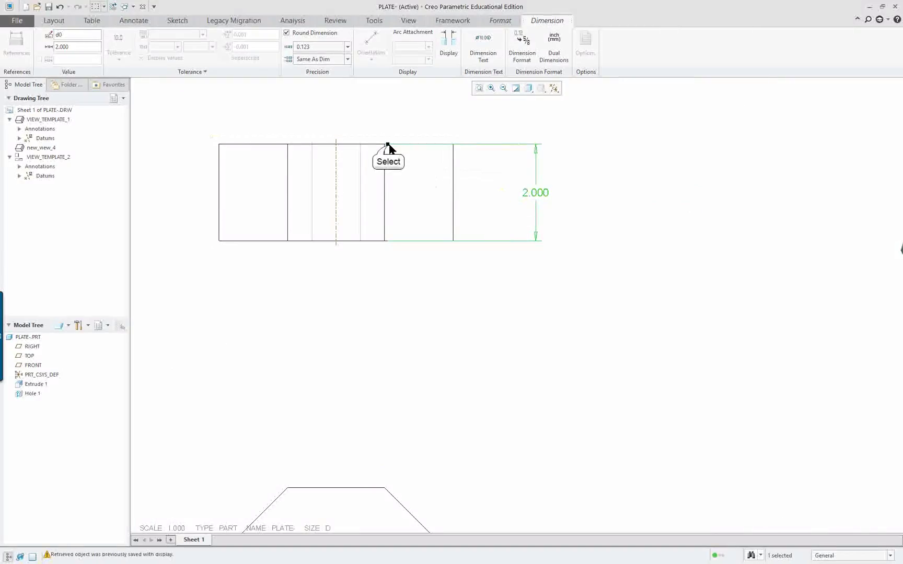
{"action": "left_click_drag", "start_coordinate": [388, 146], "coordinate": [459, 146]}
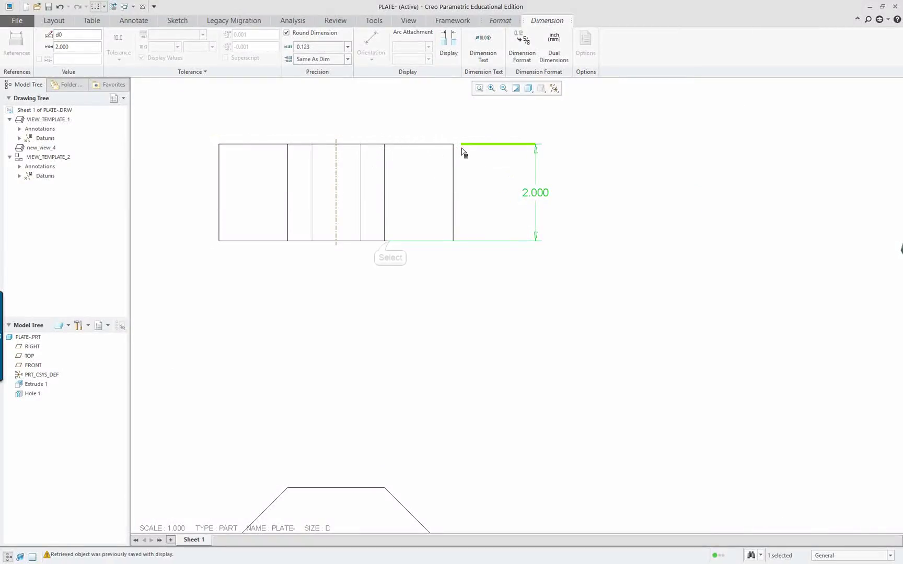
{"action": "left_click_drag", "start_coordinate": [391, 244], "coordinate": [463, 253]}
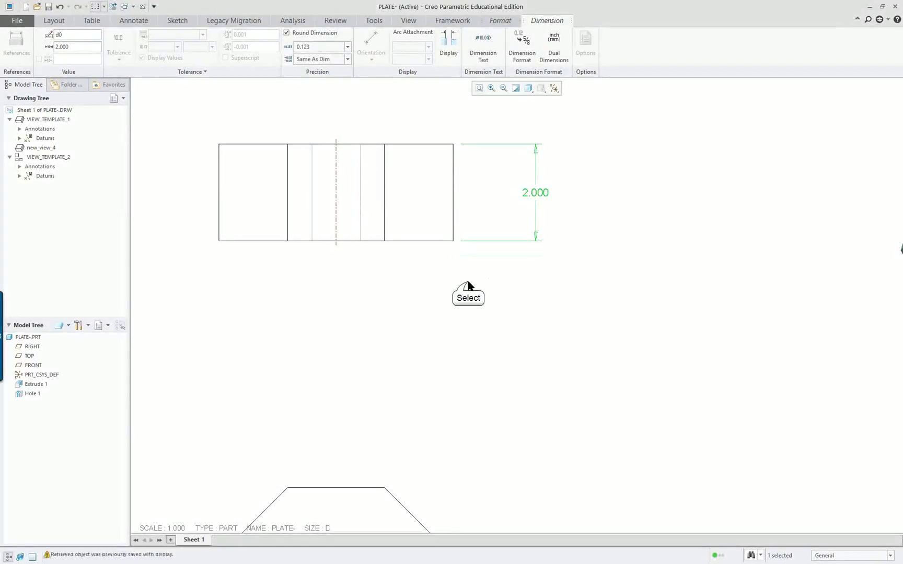
{"action": "left_click", "coordinate": [455, 250]}
Extend the top view's vertical centerline down toward the octagon and fit the whole sheet
{"action": "scroll", "coordinate": [415, 268], "scroll_direction": "down", "scroll_amount": 3}
{"action": "scroll", "coordinate": [441, 241], "scroll_direction": "up", "scroll_amount": 3}
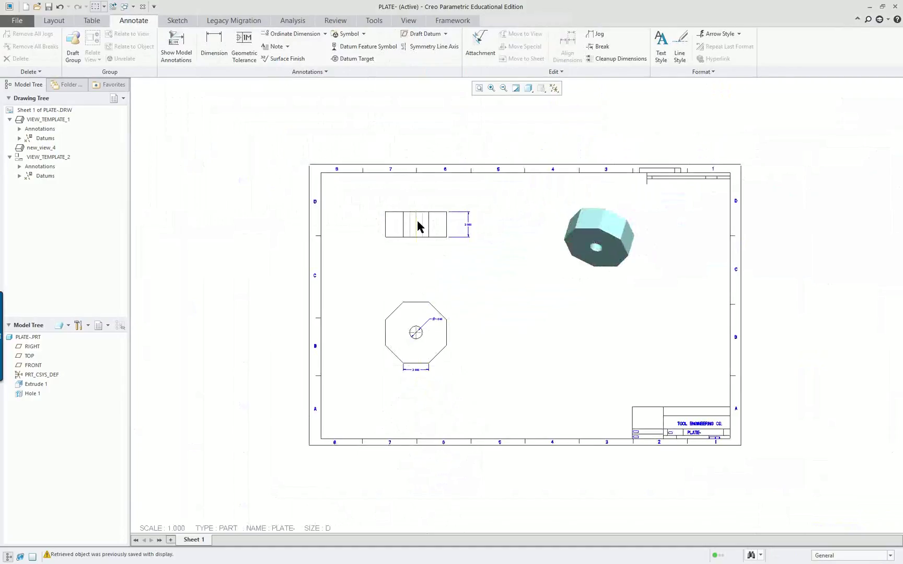
{"action": "scroll", "coordinate": [418, 226], "scroll_direction": "down", "scroll_amount": 3}
{"action": "left_click", "coordinate": [413, 232]}
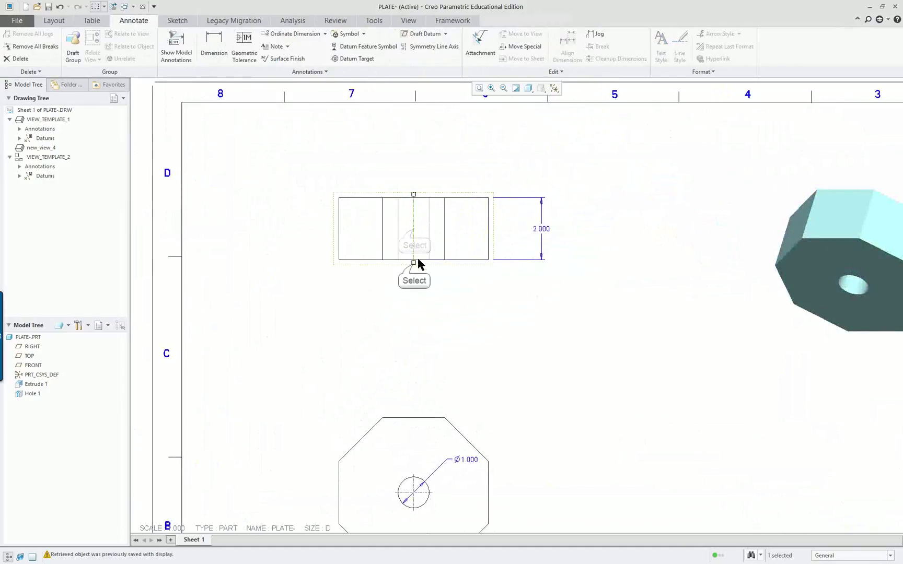
{"action": "left_click_drag", "start_coordinate": [414, 264], "coordinate": [422, 359]}
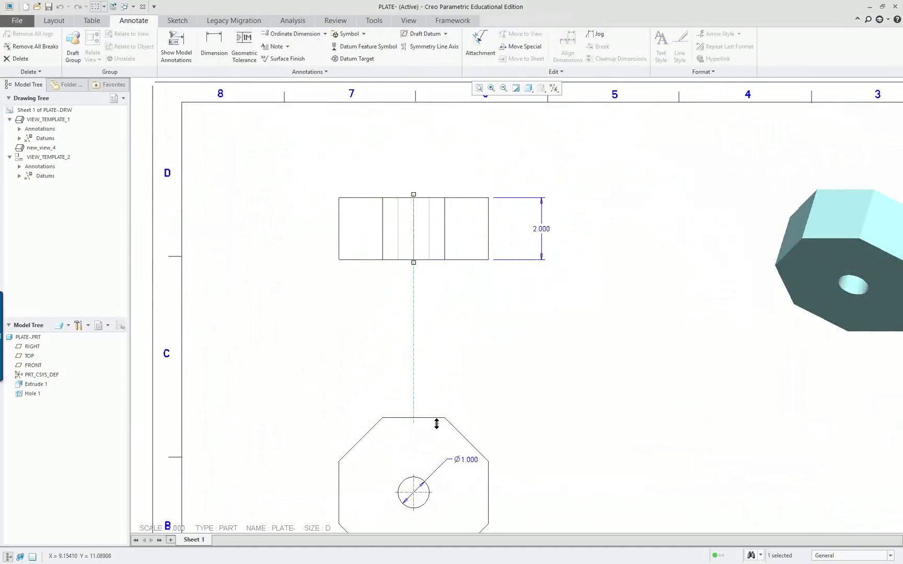
{"action": "scroll", "coordinate": [540, 458], "scroll_direction": "up", "scroll_amount": 5}
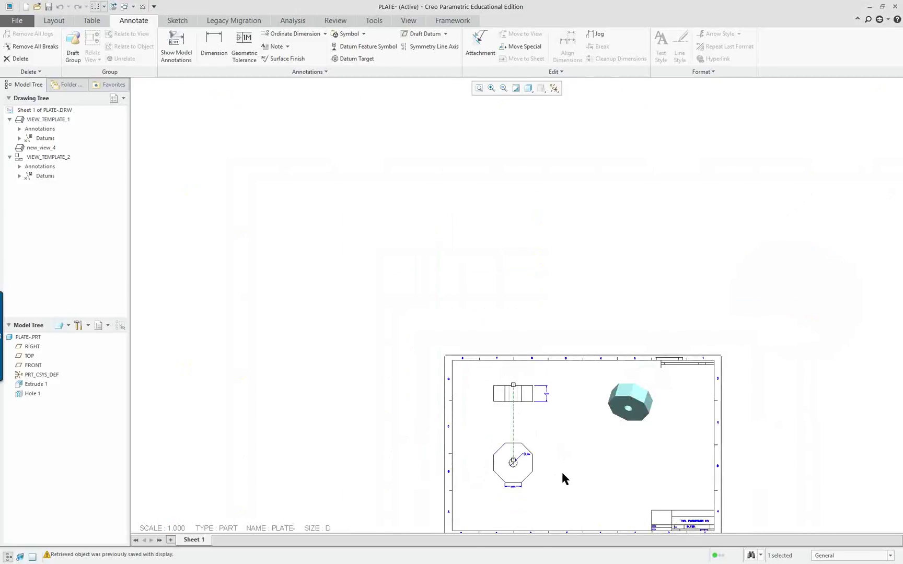
{"action": "mouse_move", "coordinate": [575, 457]}
{"action": "middle_mouse_down"}
{"action": "mouse_move", "coordinate": [520, 359]}
{"action": "mouse_move", "coordinate": [477, 331]}
{"action": "mouse_move", "coordinate": [487, 375]}
{"action": "mouse_move", "coordinate": [458, 322]}
{"action": "mouse_move", "coordinate": [541, 371]}
{"action": "mouse_move", "coordinate": [494, 325]}
{"action": "middle_mouse_up"}
{"action": "scroll", "coordinate": [475, 293], "scroll_direction": "down", "scroll_amount": 3}
{"action": "scroll", "coordinate": [467, 254], "scroll_direction": "down", "scroll_amount": 2}
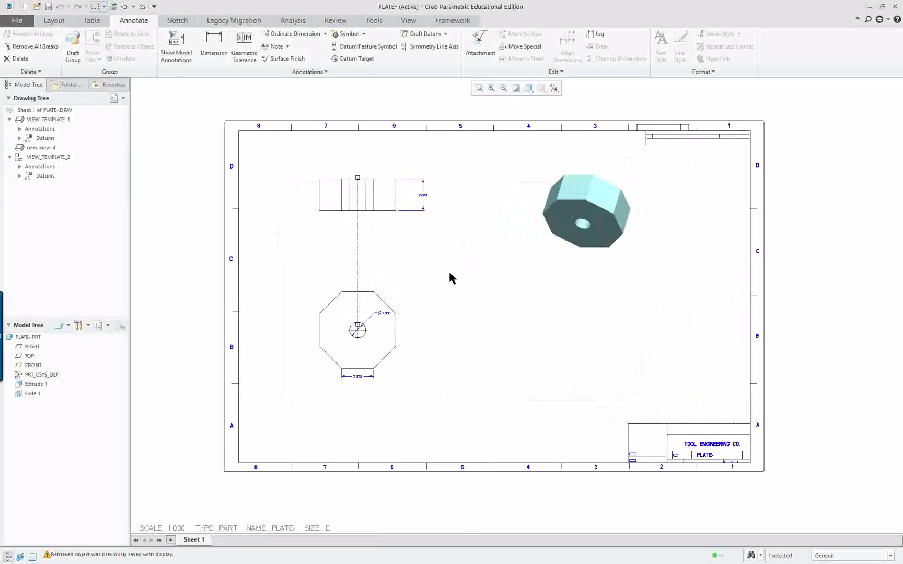
{"action": "scroll", "coordinate": [398, 335], "scroll_direction": "down", "scroll_amount": 3}
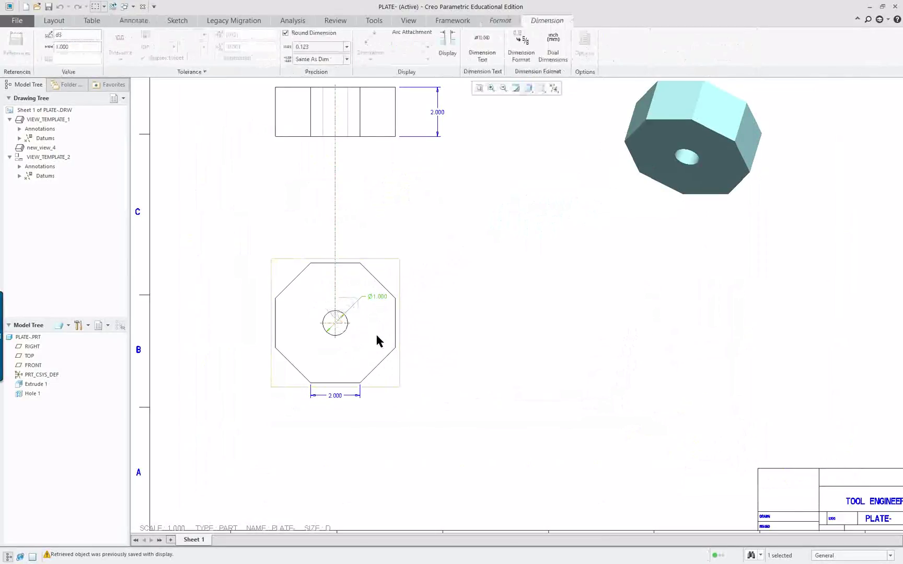
Move the Ø1.000 callout up and right and flip its arrows
{"action": "scroll", "coordinate": [376, 337], "scroll_direction": "down", "scroll_amount": 2}
{"action": "left_click_drag", "start_coordinate": [377, 276], "coordinate": [505, 193]}
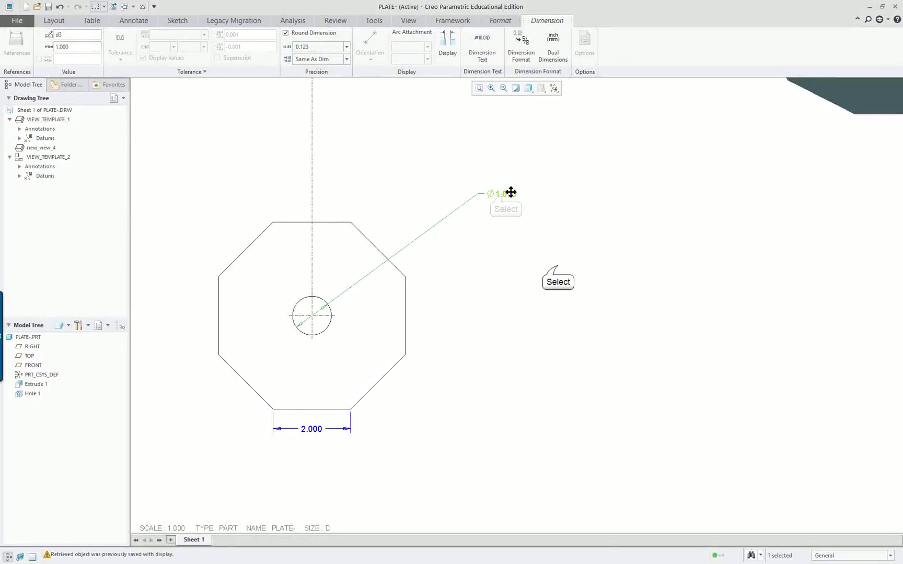
{"action": "left_click", "coordinate": [549, 237]}
{"action": "right_click", "coordinate": [505, 193]}
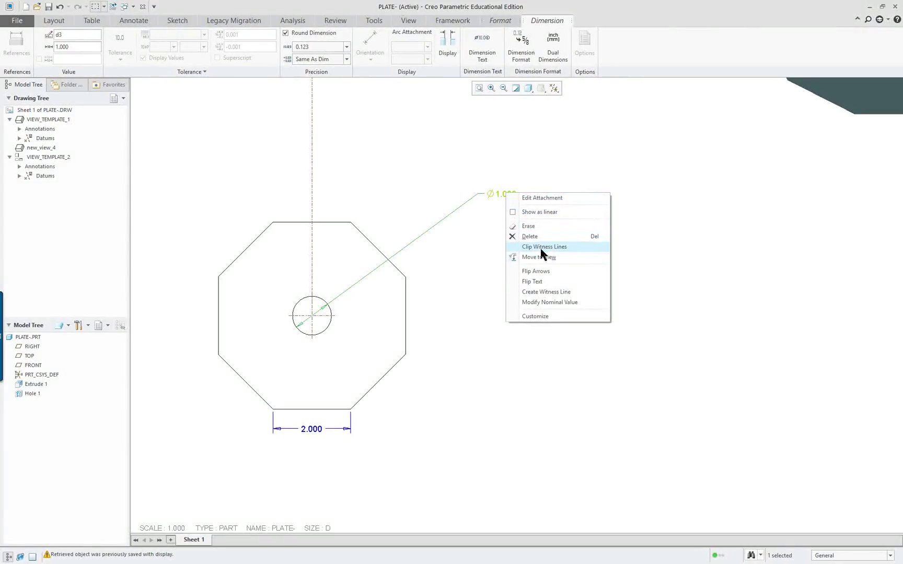
{"action": "left_click", "coordinate": [539, 271]}
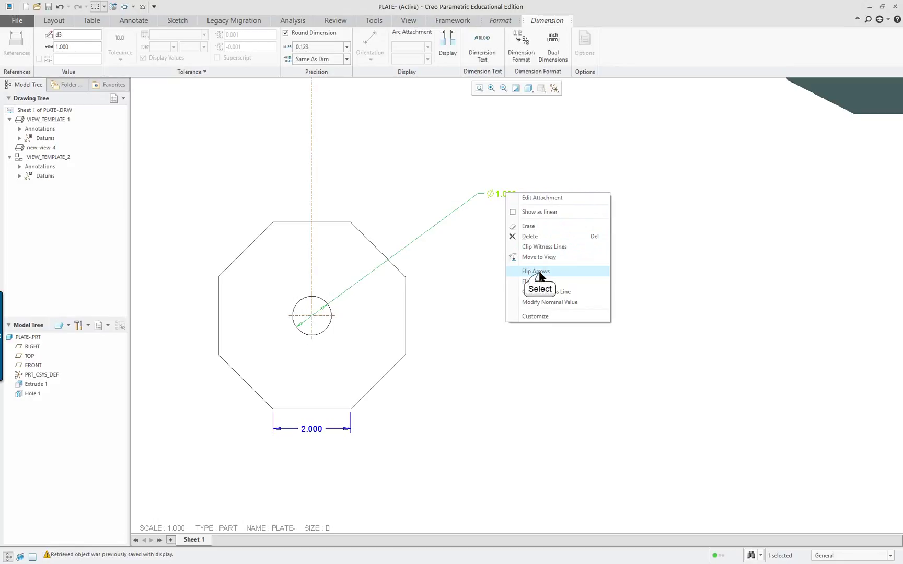
{"action": "left_click", "coordinate": [496, 346]}
Stretch the hole's horizontal centerline outward on both the left and right
{"action": "scroll", "coordinate": [492, 363], "scroll_direction": "down", "scroll_amount": 4}
{"action": "scroll", "coordinate": [481, 361], "scroll_direction": "up", "scroll_amount": 3}
{"action": "left_click", "coordinate": [371, 349]}
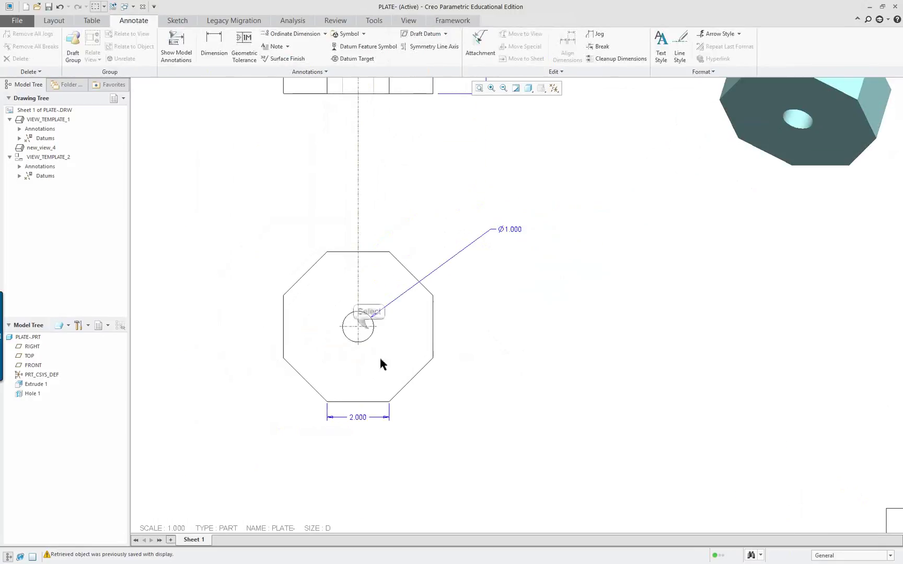
{"action": "left_click", "coordinate": [369, 329]}
{"action": "left_click_drag", "start_coordinate": [377, 328], "coordinate": [447, 327]}
{"action": "left_click", "coordinate": [341, 327]}
{"action": "left_click_drag", "start_coordinate": [322, 326], "coordinate": [259, 327]}
{"action": "left_click", "coordinate": [358, 344]}
Lower the 2.000 dimension further below the octagon view
{"action": "left_click", "coordinate": [365, 418]}
{"action": "left_click_drag", "start_coordinate": [356, 418], "coordinate": [356, 431]}
{"action": "left_click", "coordinate": [480, 421]}
{"action": "scroll", "coordinate": [526, 404], "scroll_direction": "up", "scroll_amount": 3}
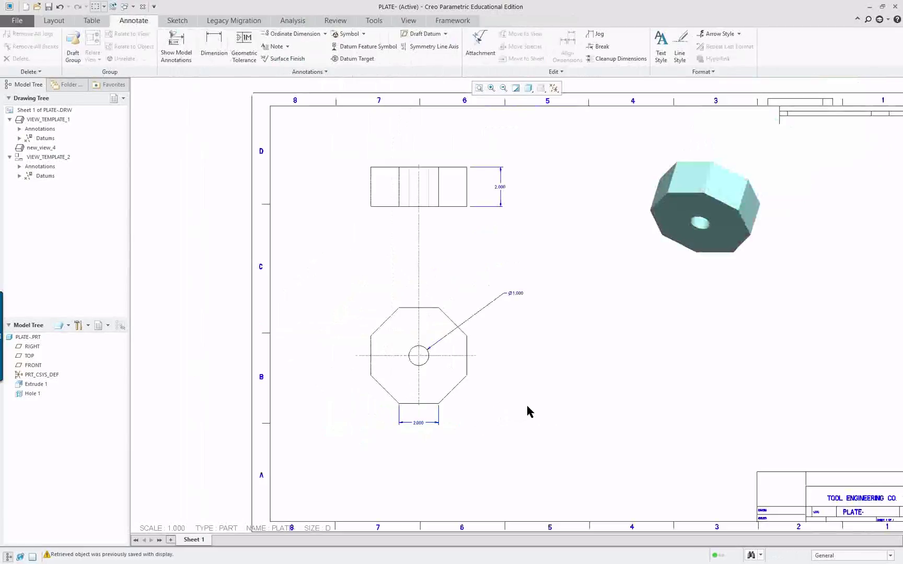
{"action": "scroll", "coordinate": [525, 402], "scroll_direction": "down", "scroll_amount": 2}
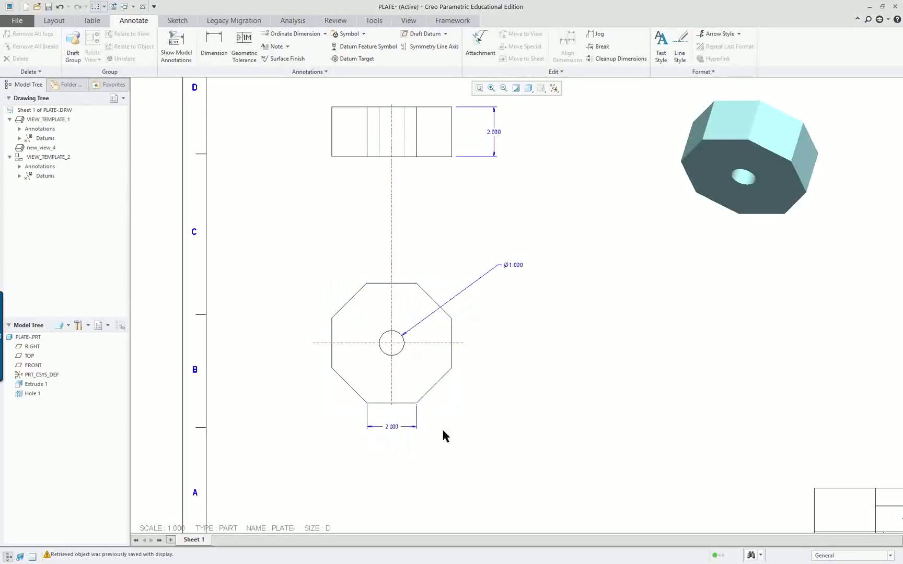
{"action": "scroll", "coordinate": [519, 416], "scroll_direction": "down", "scroll_amount": 2}
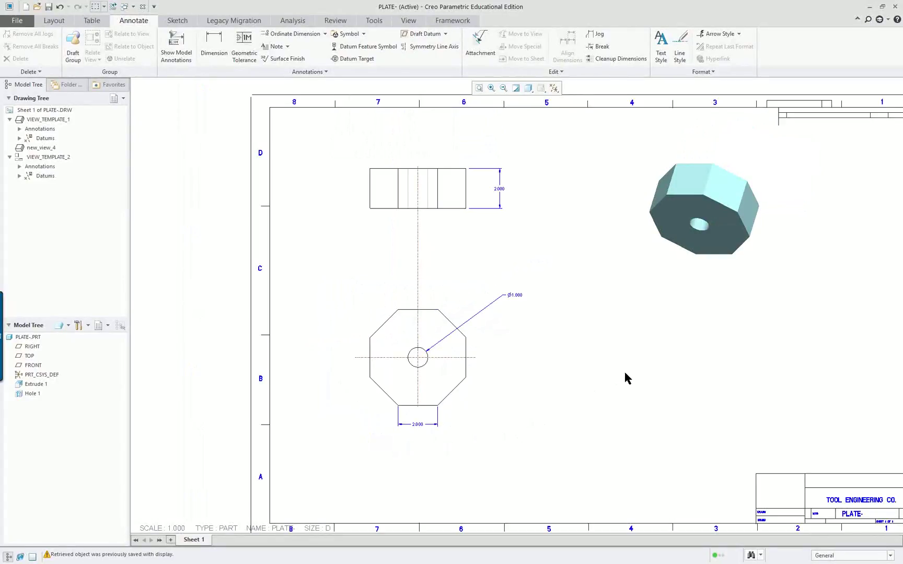
{"action": "scroll", "coordinate": [624, 369], "scroll_direction": "up", "scroll_amount": 1}
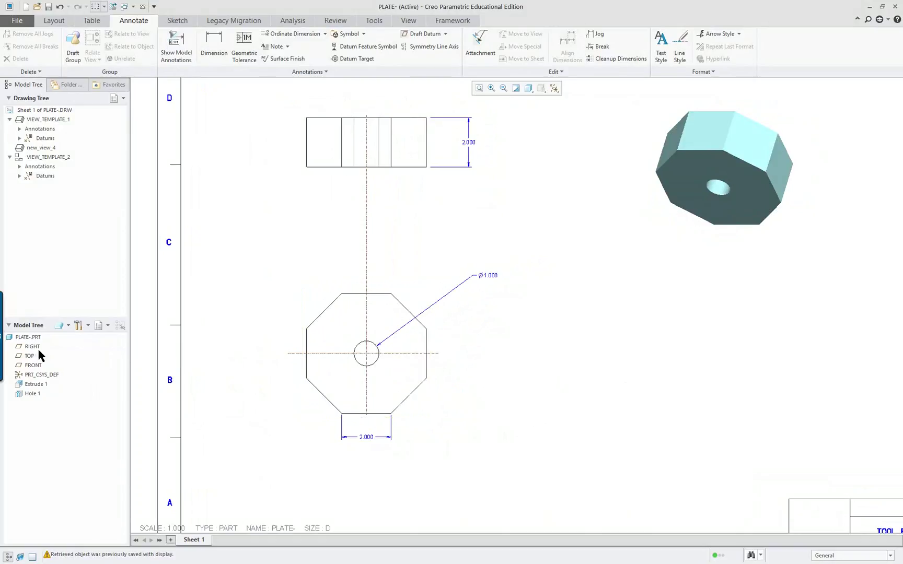
Open PLATE.PRT from the Model Tree and display it as Shading With Edges
{"action": "right_click", "coordinate": [19, 341]}
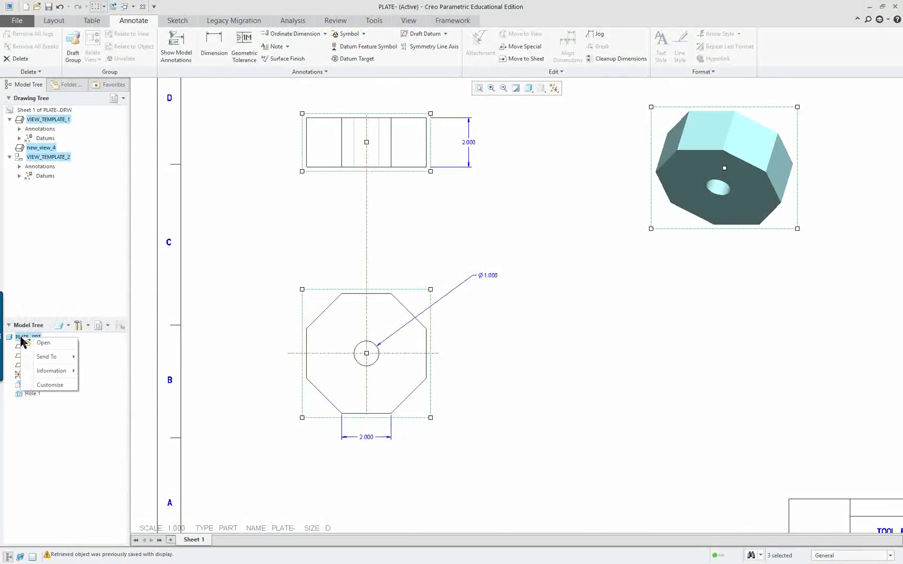
{"action": "left_click", "coordinate": [46, 345]}
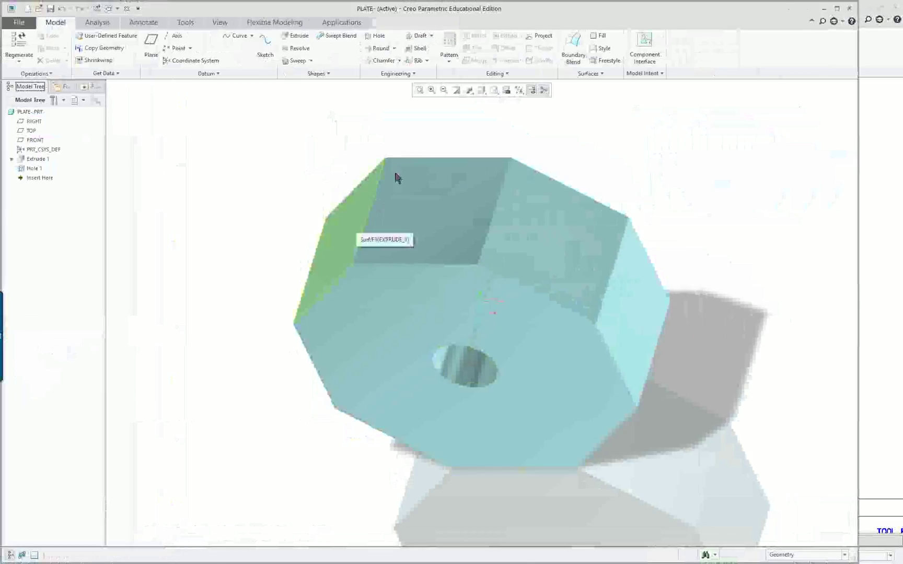
{"action": "left_click", "coordinate": [481, 90]}
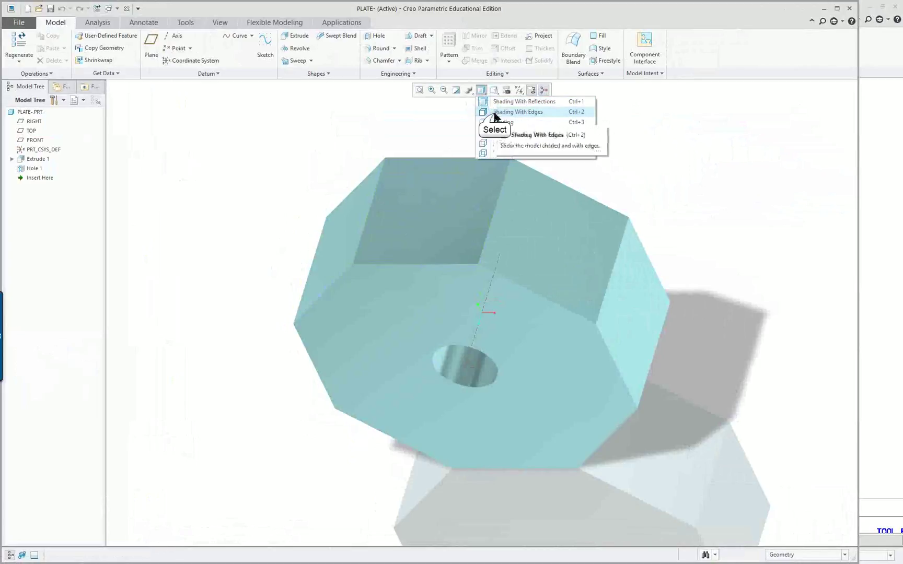
{"action": "left_click", "coordinate": [494, 111]}
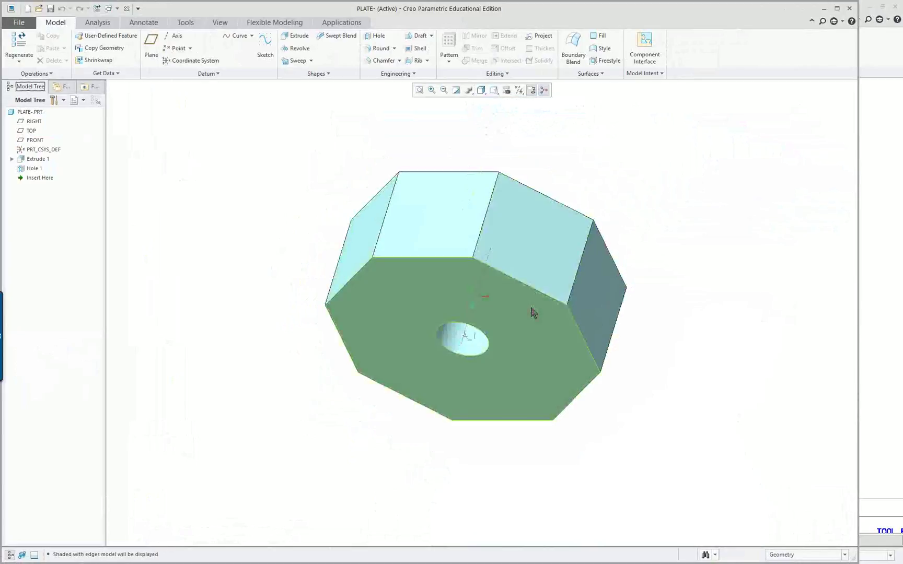
Select Extrude 1 in the Model Tree and choose Edit Definition to reopen it
{"action": "left_click", "coordinate": [42, 160]}
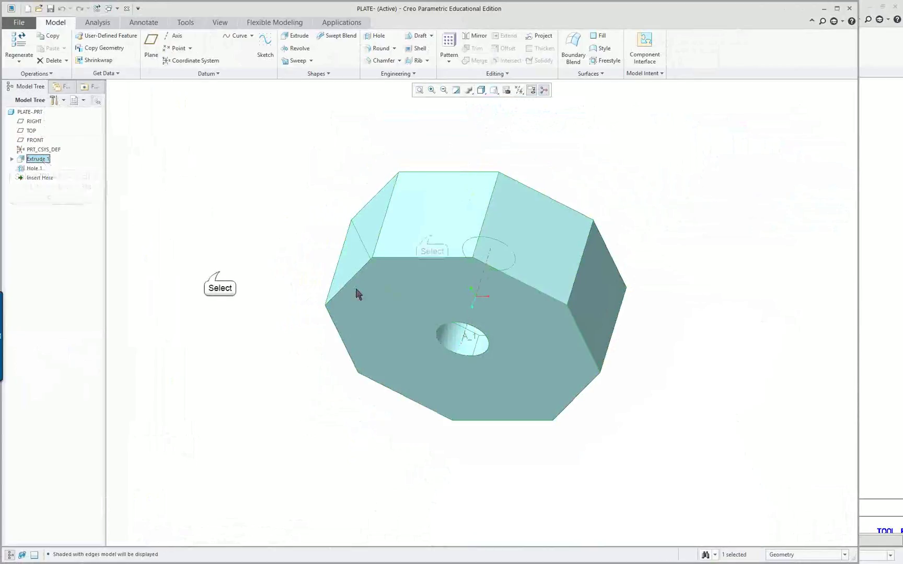
{"action": "left_click", "coordinate": [430, 241]}
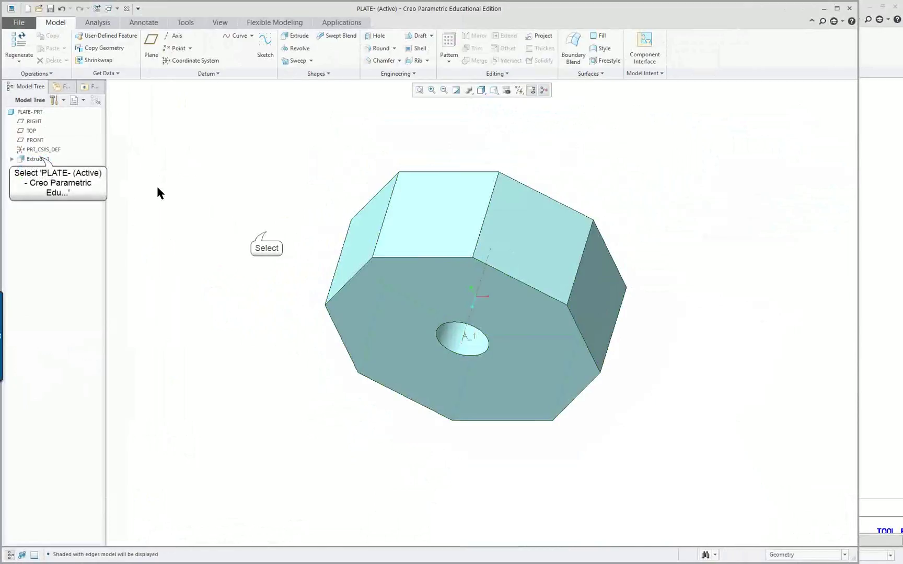
{"action": "left_click", "coordinate": [87, 156]}
{"action": "right_click", "coordinate": [86, 158]}
{"action": "left_click", "coordinate": [70, 166]}
{"action": "left_click", "coordinate": [40, 160]}
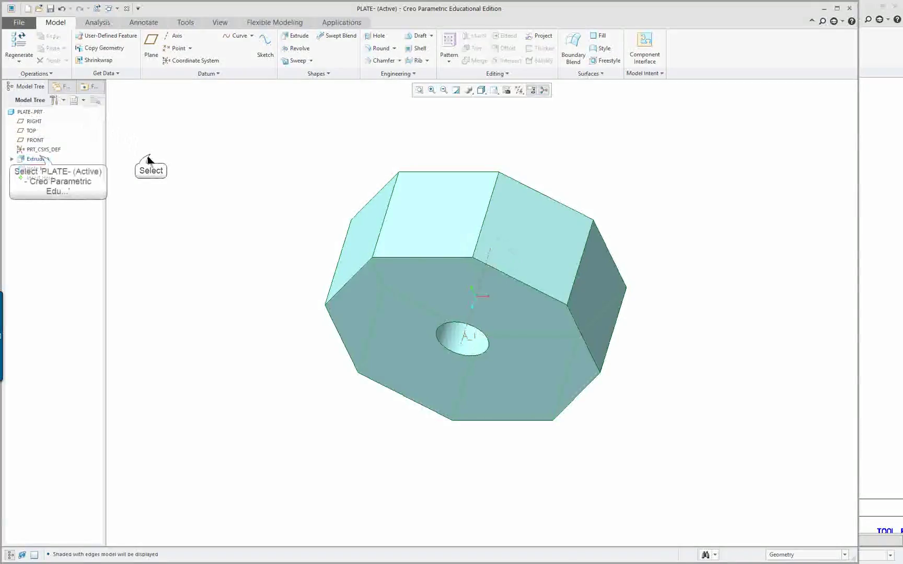
{"action": "right_click", "coordinate": [40, 159]}
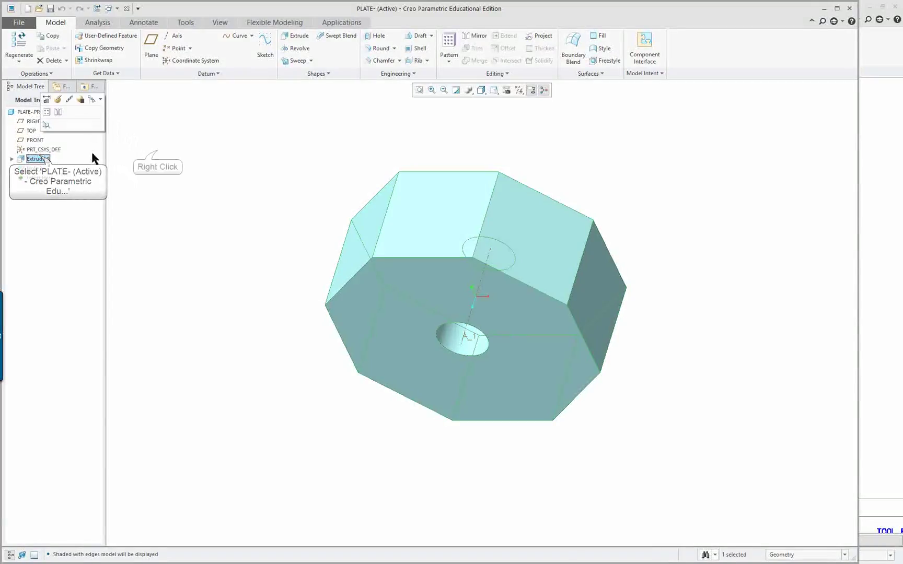
{"action": "right_click", "coordinate": [157, 153]}
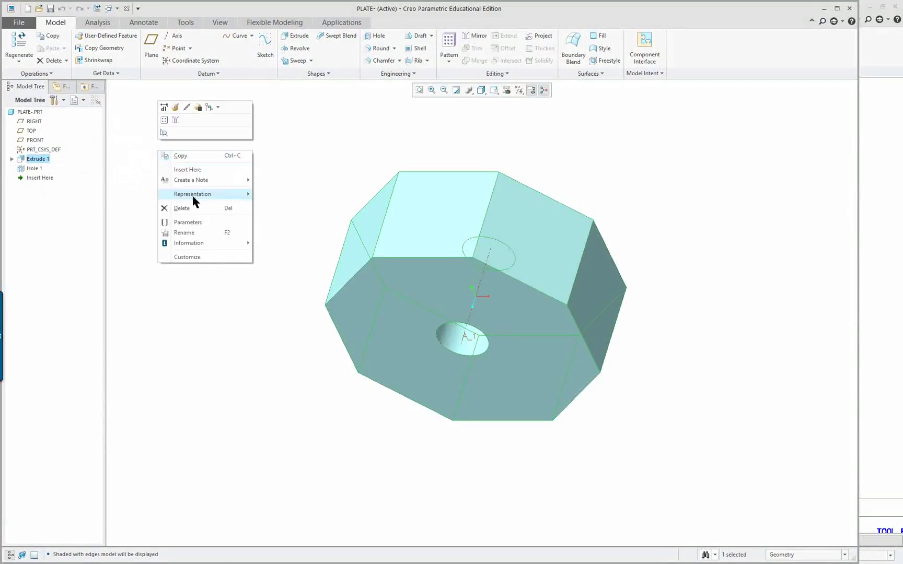
{"action": "left_click", "coordinate": [177, 107]}
{"action": "right_click", "coordinate": [179, 120]}
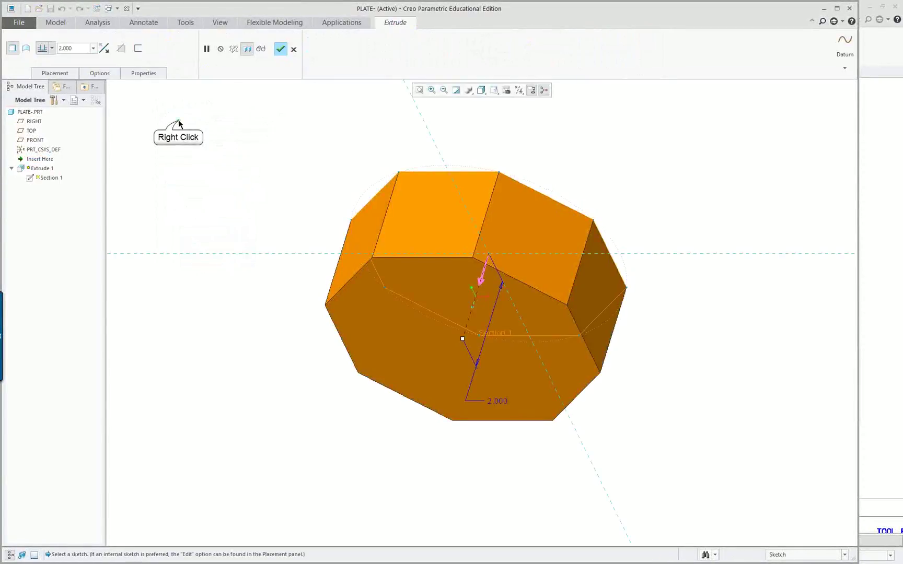
Edit the internal sketch face-on and add a vertical 4.828 dimension across the octagon's flats
{"action": "left_click", "coordinate": [227, 127]}
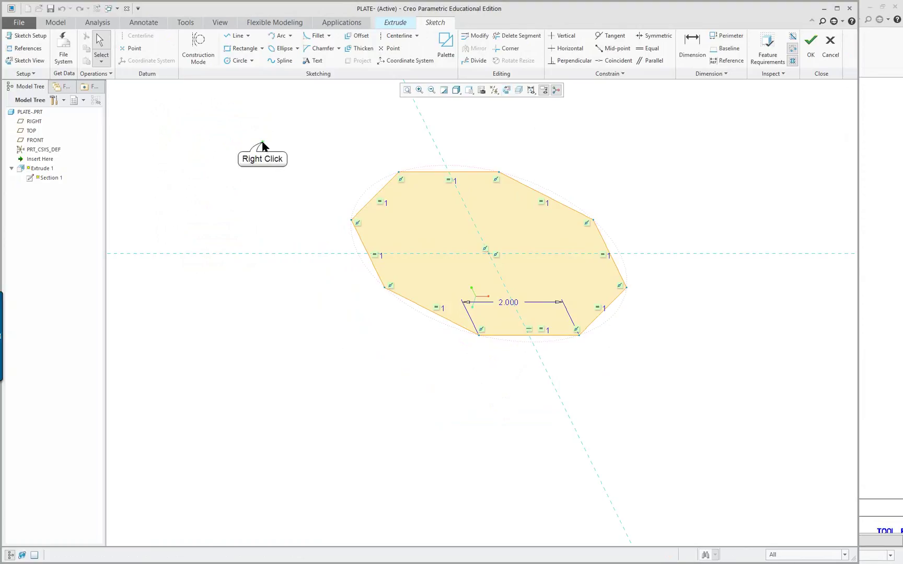
{"action": "right_click", "coordinate": [261, 140]}
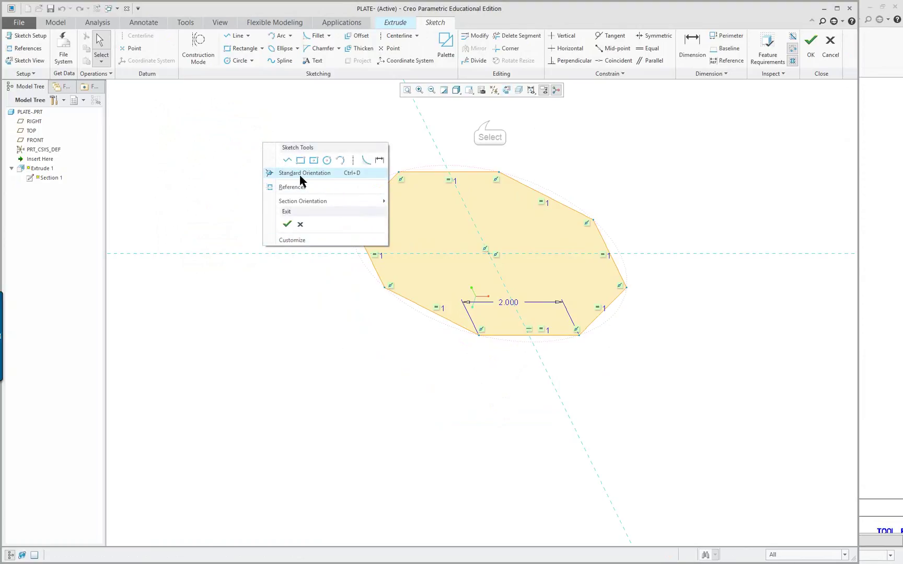
{"action": "left_click", "coordinate": [506, 89]}
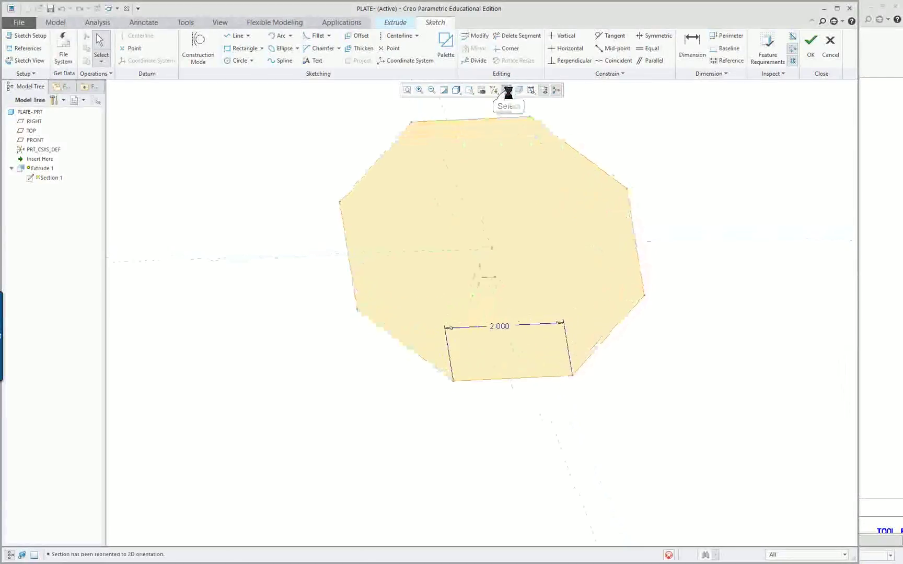
{"action": "right_click", "coordinate": [614, 173]}
{"action": "right_click", "coordinate": [198, 151]}
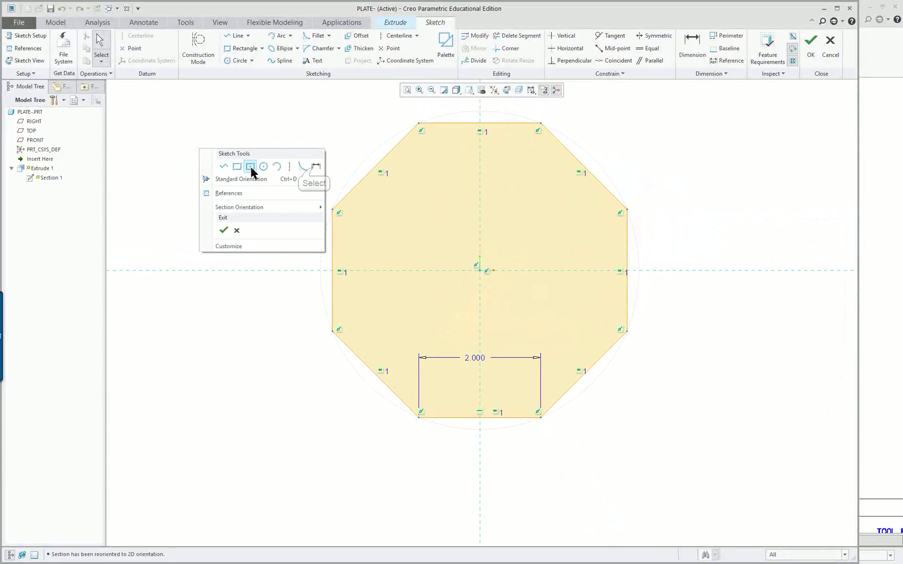
{"action": "left_click", "coordinate": [316, 167]}
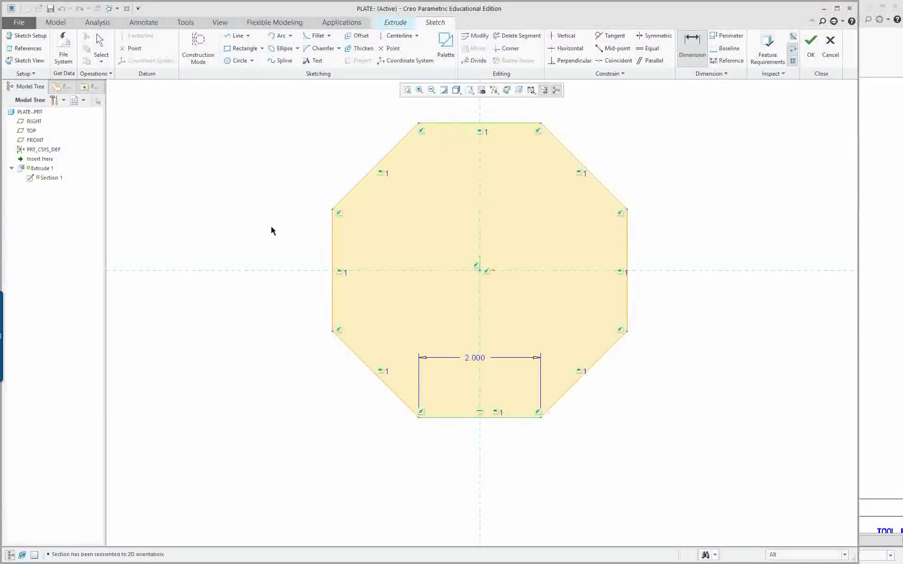
{"action": "middle_click", "coordinate": [223, 225]}
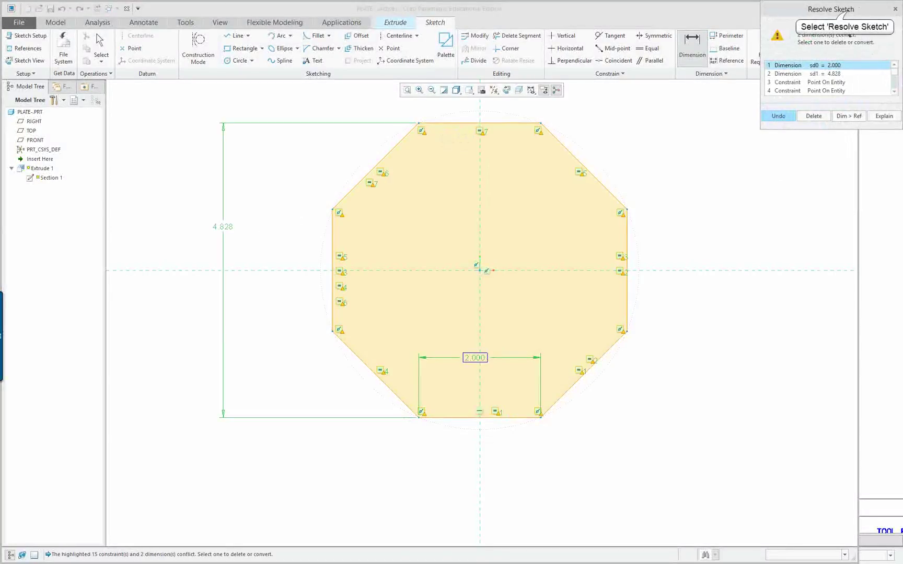
Resolve the sketch conflict by deleting the 2.000 side dimension
{"action": "left_click_drag", "start_coordinate": [850, 14], "coordinate": [781, 114]}
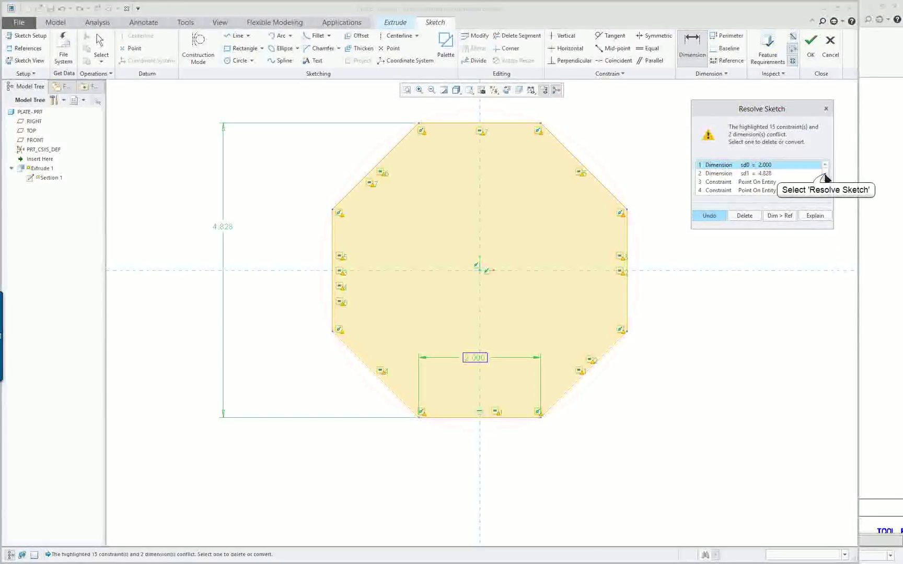
{"action": "scroll", "coordinate": [827, 181], "scroll_direction": "down", "scroll_amount": 2}
{"action": "left_click_drag", "start_coordinate": [826, 180], "coordinate": [829, 169]}
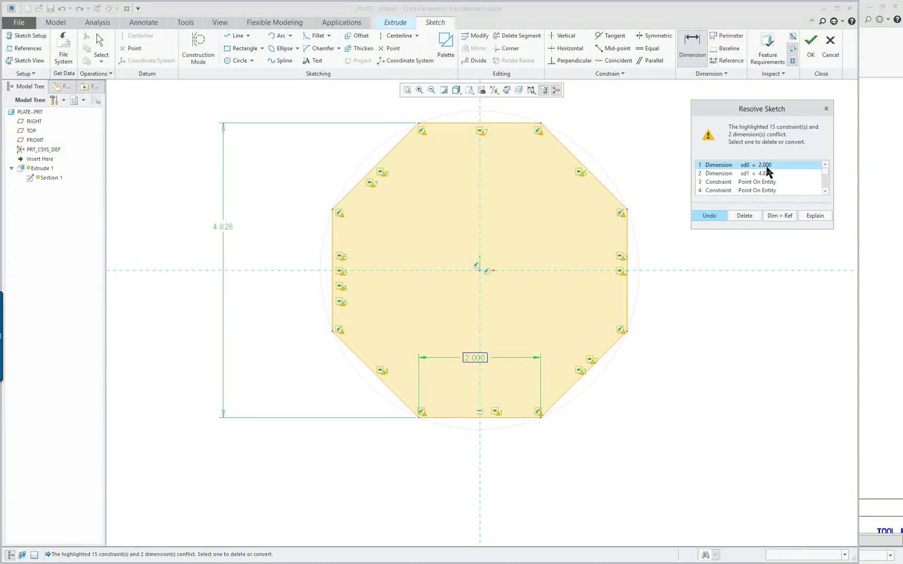
{"action": "left_click", "coordinate": [745, 217]}
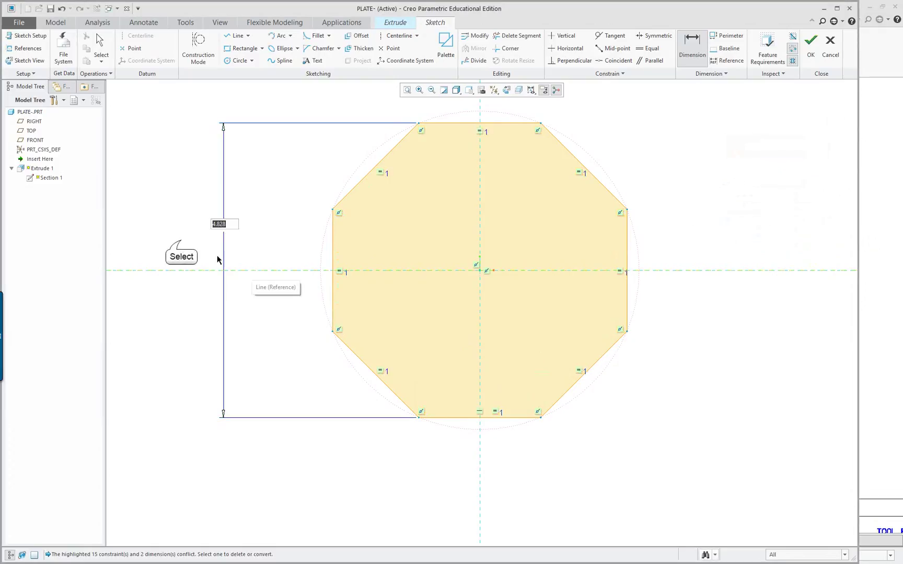
Change the 4.828 across-flats dimension to 5 and finish the sketch
{"action": "double_click", "coordinate": [226, 231]}
{"action": "double_click", "coordinate": [226, 229]}
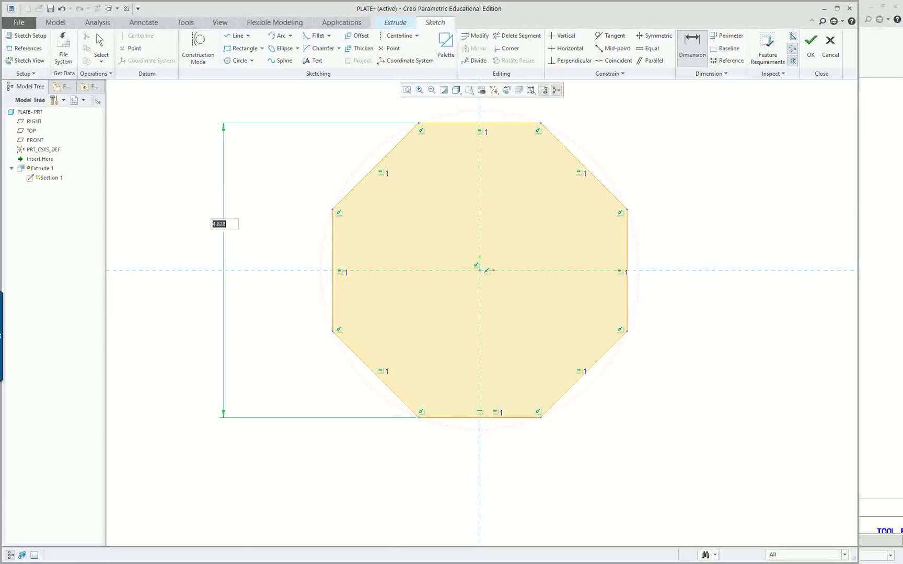
{"action": "type", "text": "5"}
{"action": "key", "text": "Return"}
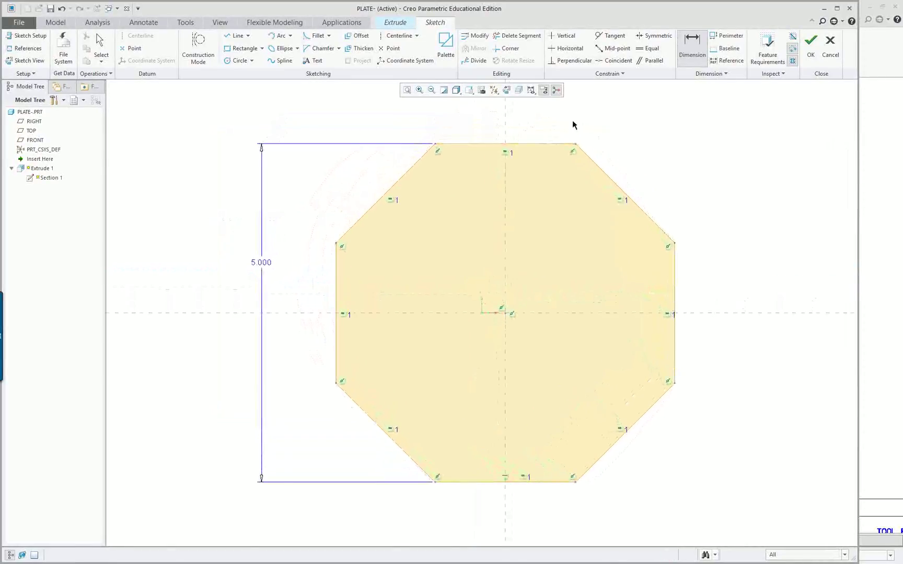
{"action": "left_click", "coordinate": [810, 40]}
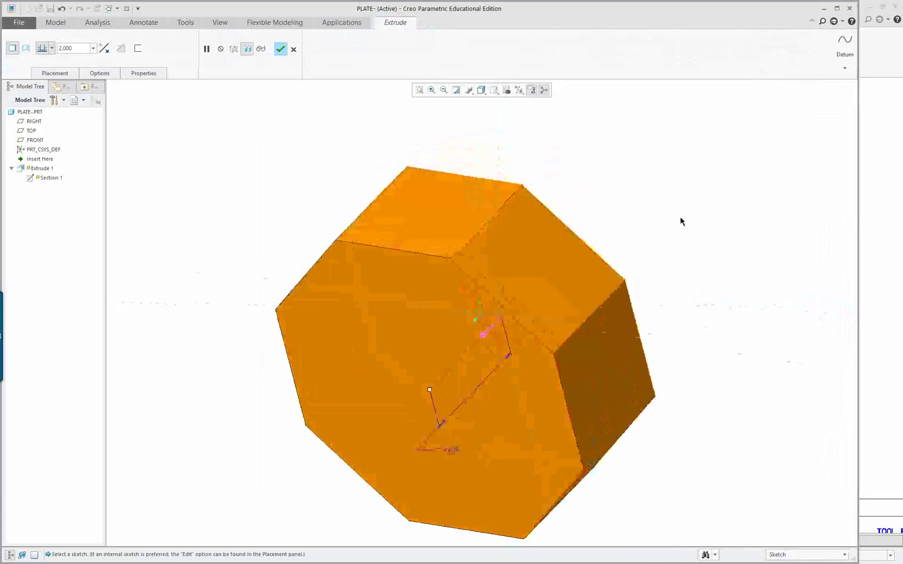
Finish redefining the plate's Extrude 1 feature with its hole
{"action": "left_click", "coordinate": [269, 121]}
{"action": "right_click", "coordinate": [312, 140]}
{"action": "left_click", "coordinate": [280, 48]}
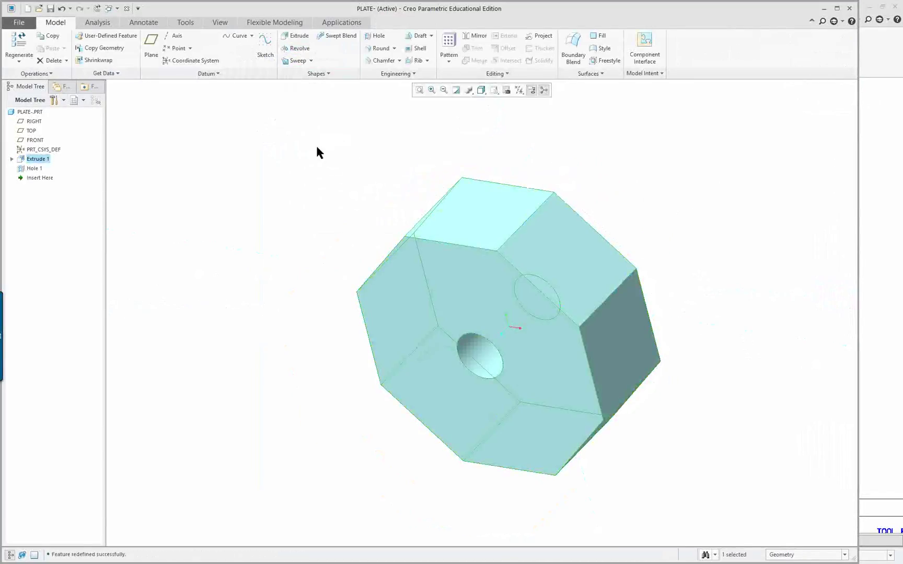
Switch to the PLATE-.DRW drawing window
{"action": "left_click", "coordinate": [117, 9]}
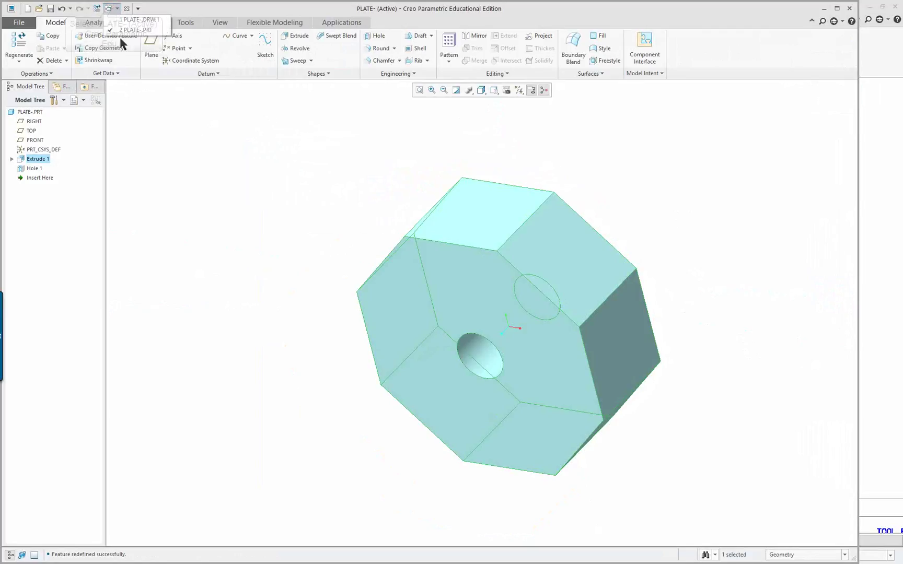
{"action": "left_click", "coordinate": [126, 20]}
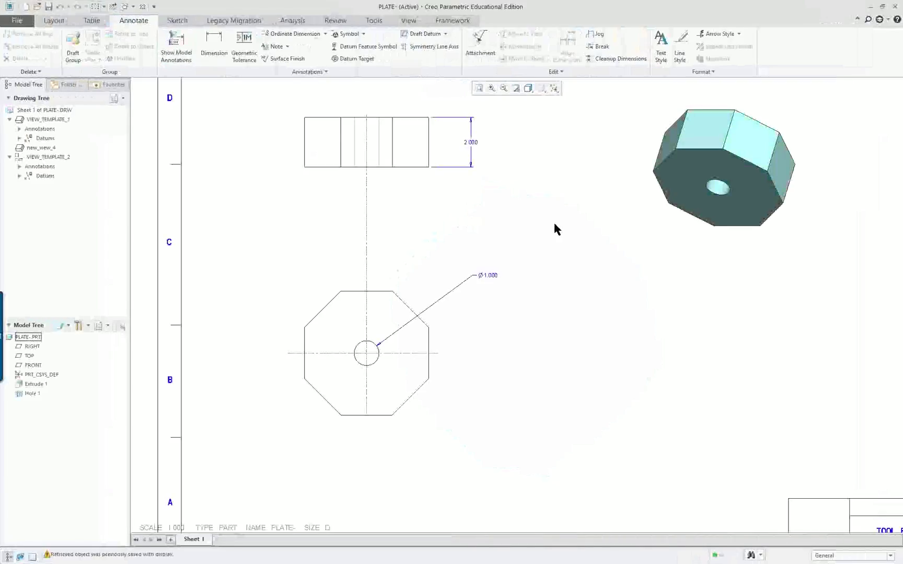
{"action": "scroll", "coordinate": [553, 221], "scroll_direction": "up", "scroll_amount": 1}
{"action": "scroll", "coordinate": [555, 216], "scroll_direction": "down", "scroll_amount": 2}
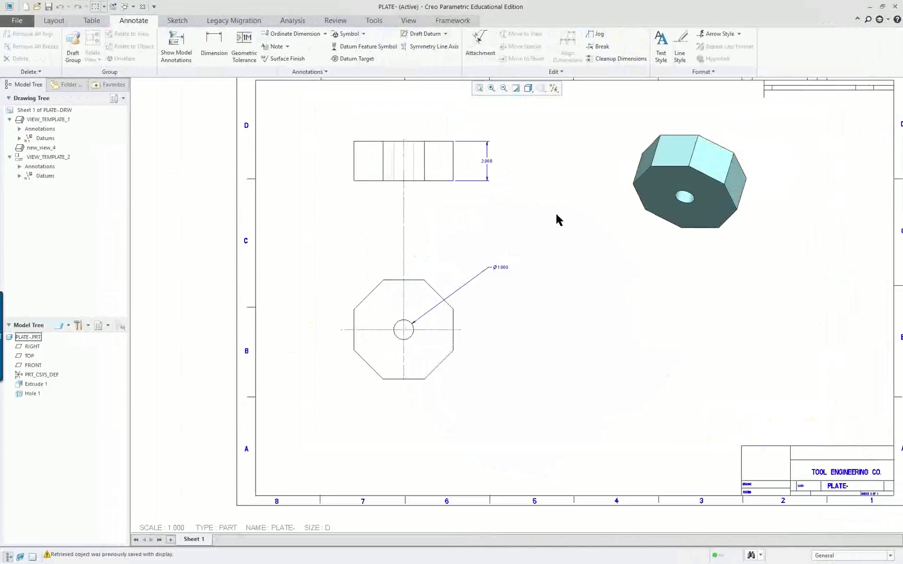
{"action": "scroll", "coordinate": [532, 216], "scroll_direction": "up", "scroll_amount": 1}
Show the model's 5.000 dimension on the octagon front view via Show Model Annotations
{"action": "left_click", "coordinate": [176, 42]}
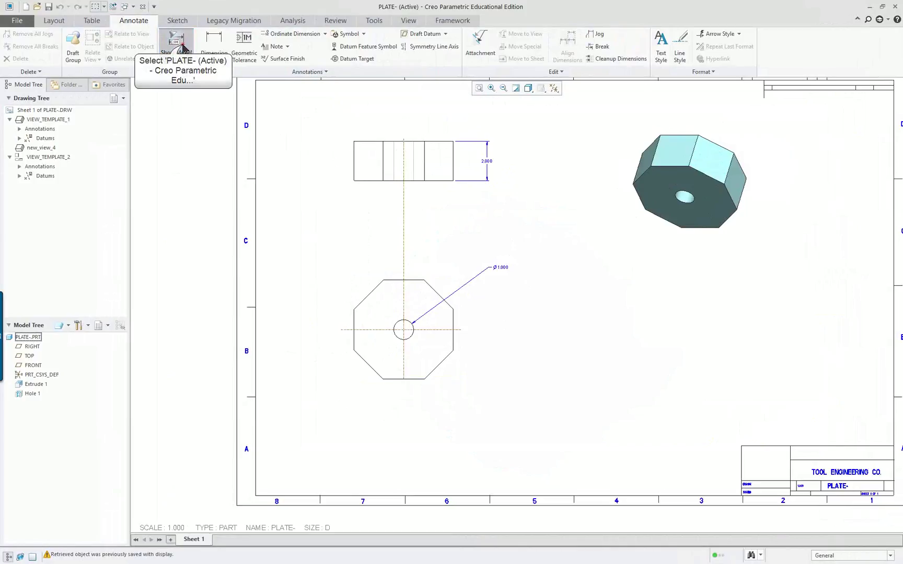
{"action": "left_click", "coordinate": [440, 289]}
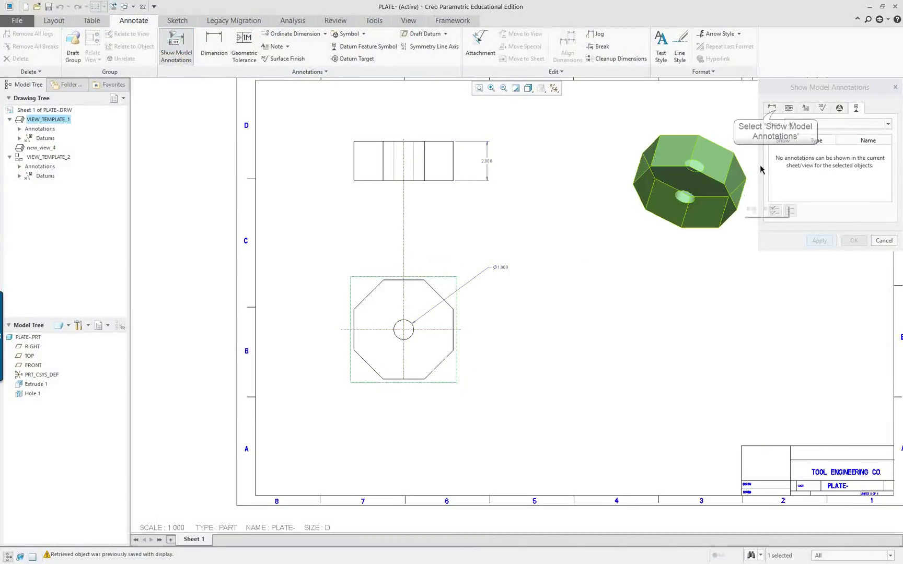
{"action": "left_click", "coordinate": [772, 108]}
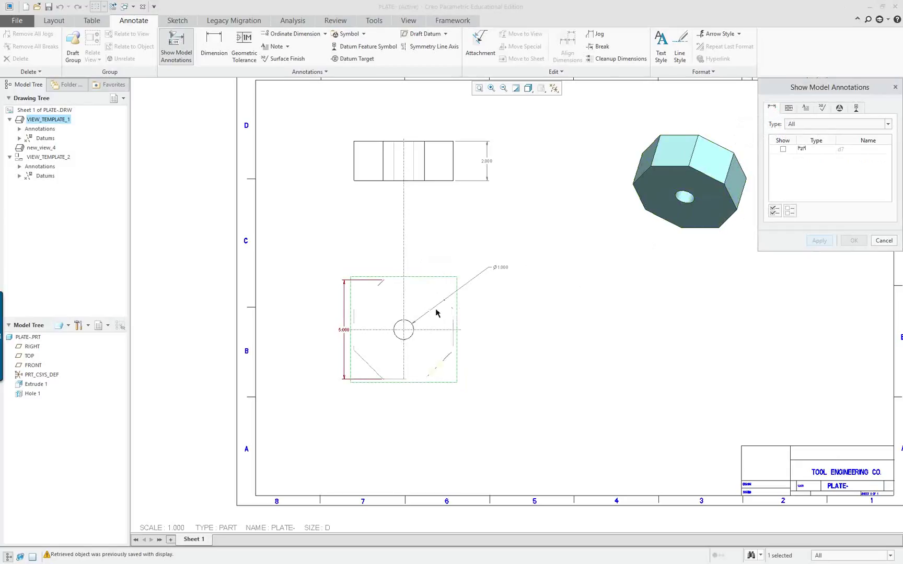
{"action": "left_click", "coordinate": [772, 109]}
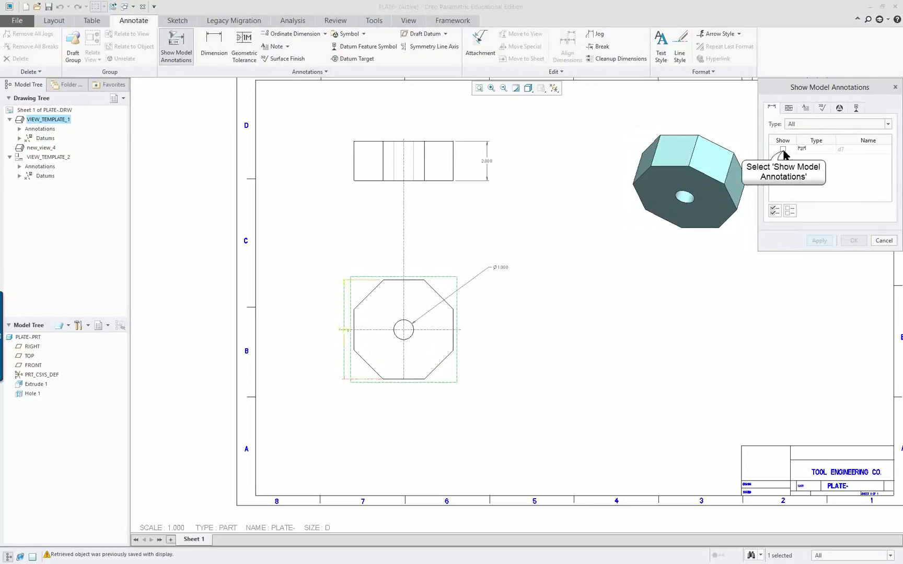
{"action": "left_click", "coordinate": [783, 150]}
{"action": "left_click", "coordinate": [819, 241]}
{"action": "left_click", "coordinate": [884, 240]}
Move the 5.000 dimension text to the left of the octagon view
{"action": "scroll", "coordinate": [395, 363], "scroll_direction": "up", "scroll_amount": 3}
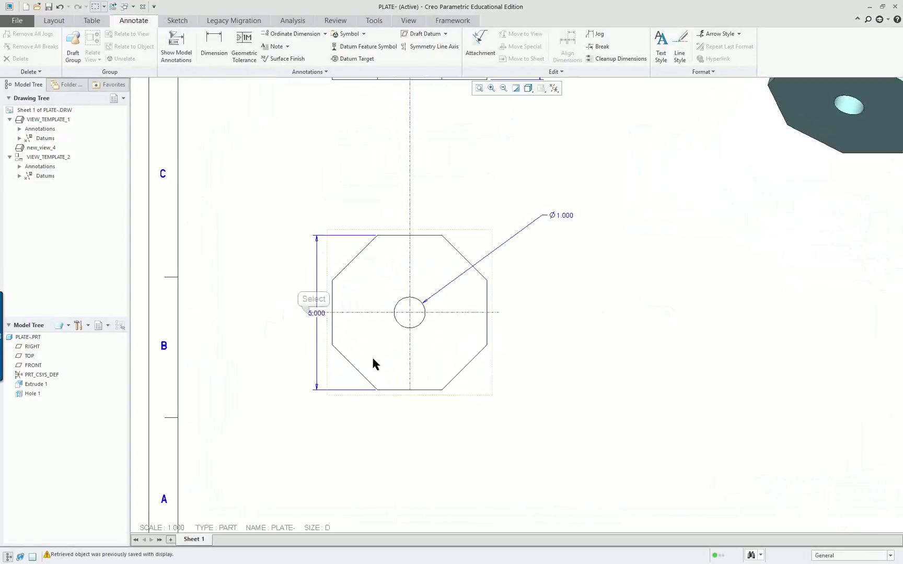
{"action": "left_click", "coordinate": [314, 313]}
{"action": "left_click_drag", "start_coordinate": [316, 310], "coordinate": [274, 309]}
{"action": "scroll", "coordinate": [355, 381], "scroll_direction": "up", "scroll_amount": 1}
{"action": "scroll", "coordinate": [354, 381], "scroll_direction": "up", "scroll_amount": 1}
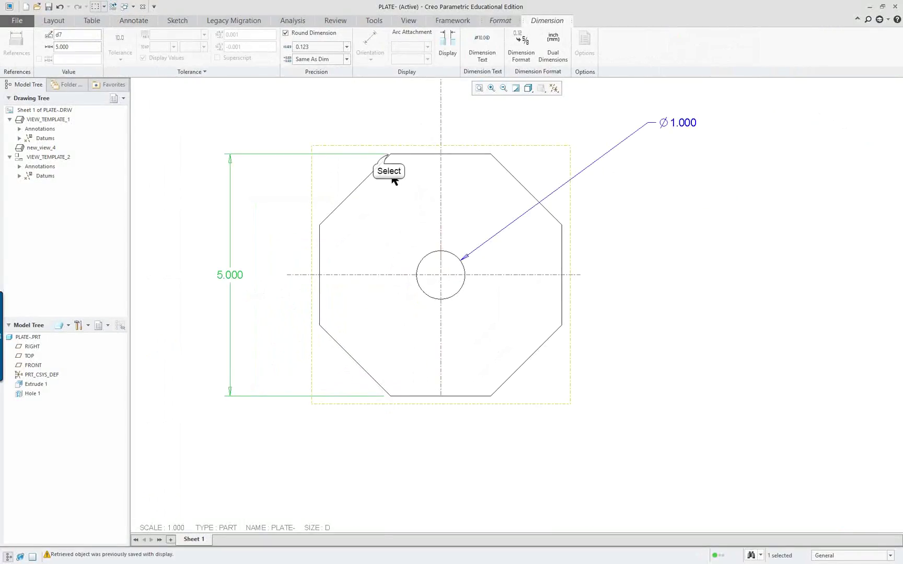
{"action": "left_click", "coordinate": [686, 345]}
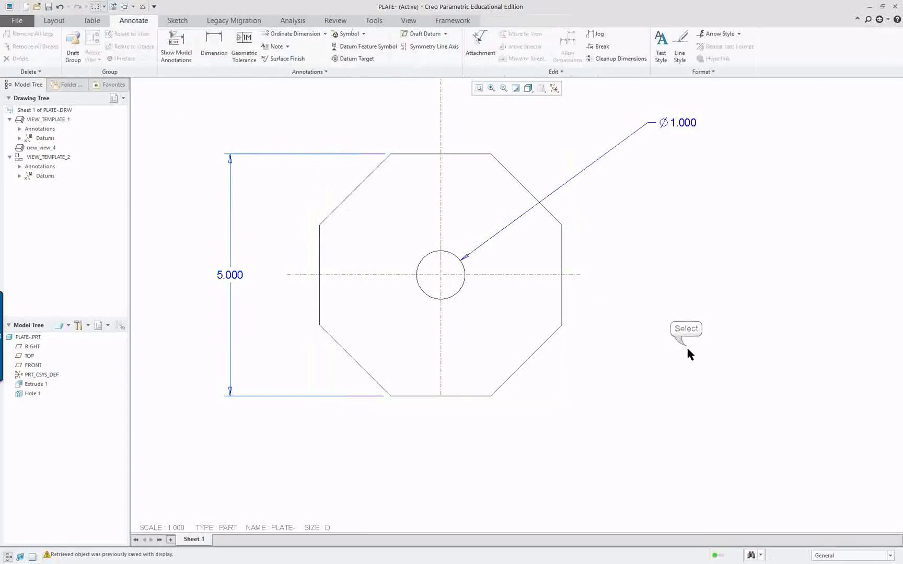
{"action": "scroll", "coordinate": [688, 348], "scroll_direction": "down", "scroll_amount": 2}
{"action": "scroll", "coordinate": [689, 349], "scroll_direction": "down", "scroll_amount": 3}
{"action": "scroll", "coordinate": [762, 271], "scroll_direction": "up", "scroll_amount": 1}
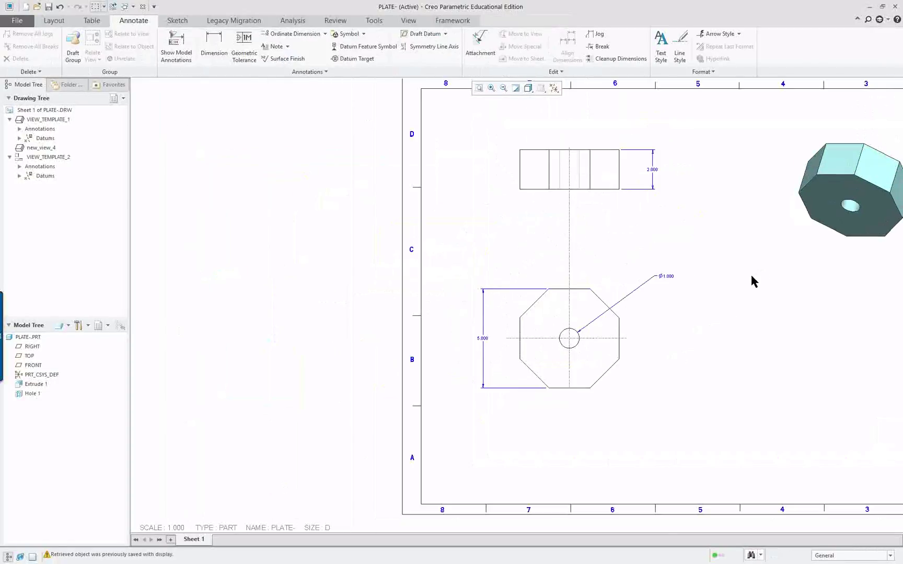
{"action": "scroll", "coordinate": [750, 317], "scroll_direction": "up", "scroll_amount": 1}
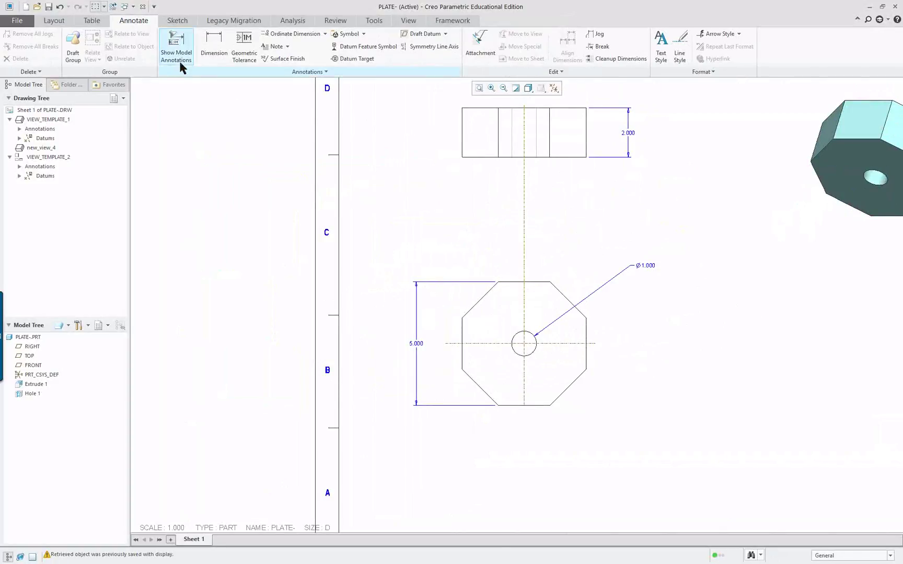
Bring up the PLATE part window, then open plateasm-.asm from the in-session files
{"action": "left_click", "coordinate": [134, 6]}
{"action": "left_click", "coordinate": [141, 27]}
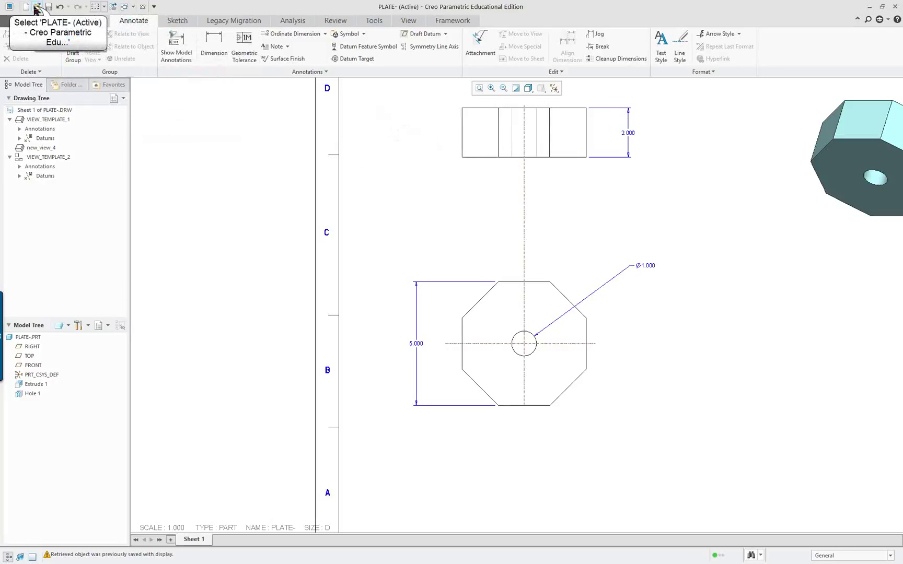
{"action": "left_click", "coordinate": [36, 7]}
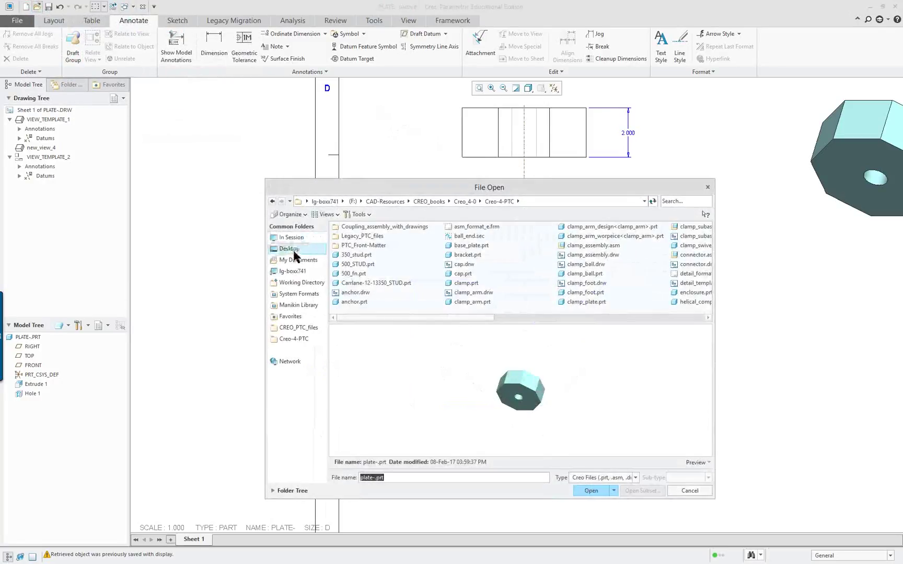
{"action": "left_click", "coordinate": [292, 238]}
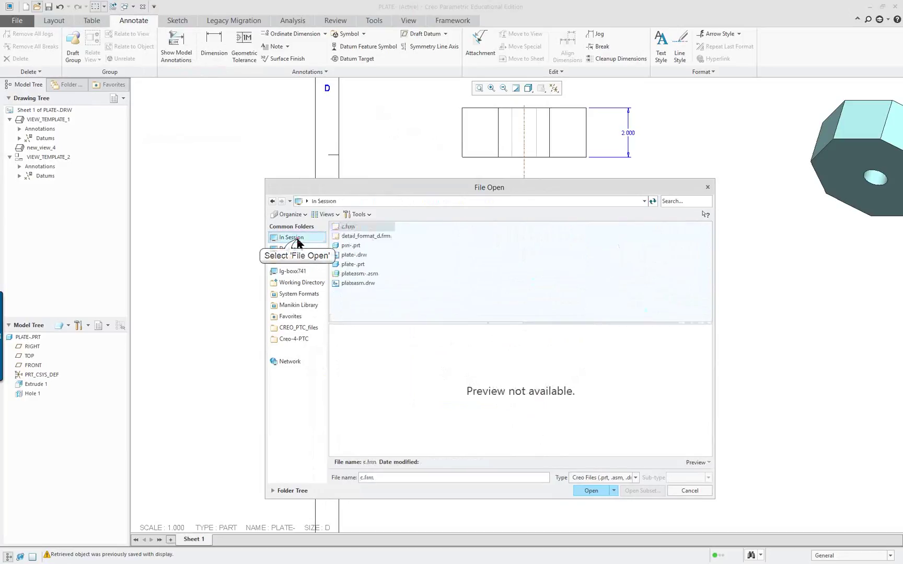
{"action": "double_click", "coordinate": [366, 273]}
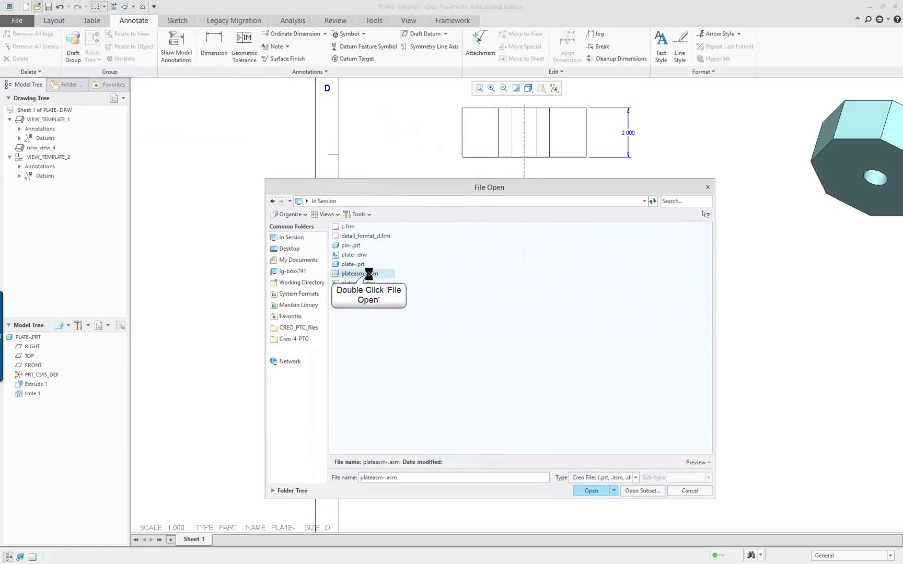
{"action": "left_click", "coordinate": [572, 312]}
Activate PLATE-.PRT in the PLATEASM assembly's model tree
{"action": "left_click", "coordinate": [709, 323]}
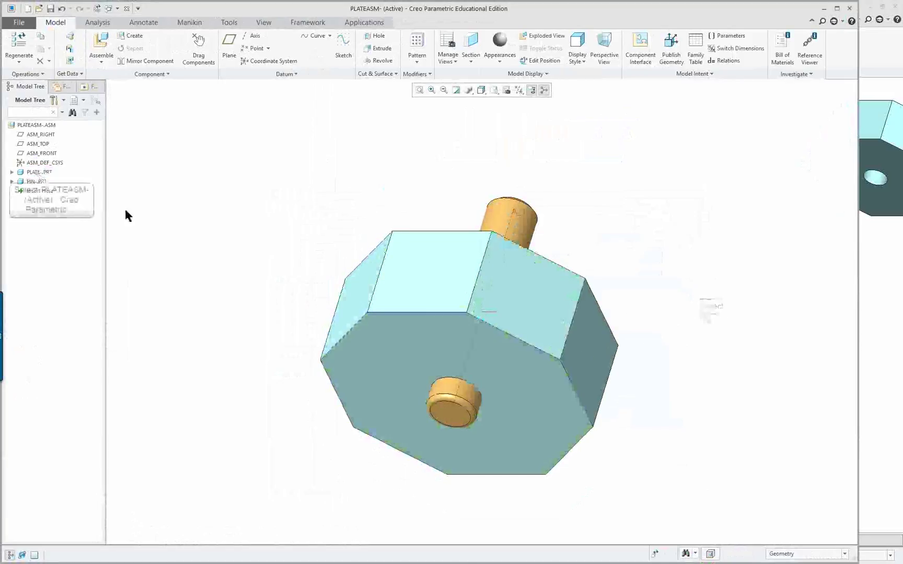
{"action": "left_click", "coordinate": [35, 174]}
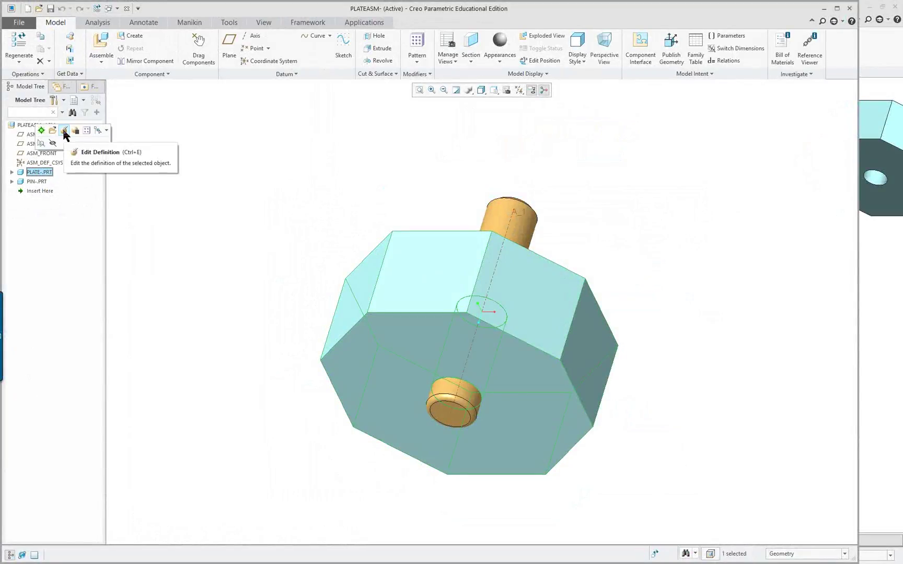
{"action": "left_click", "coordinate": [125, 202]}
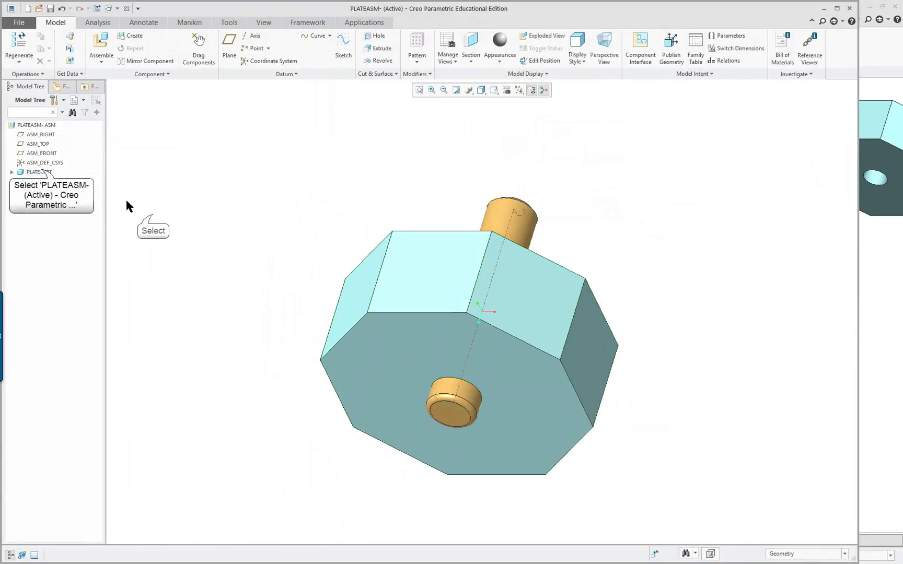
{"action": "left_click", "coordinate": [42, 173]}
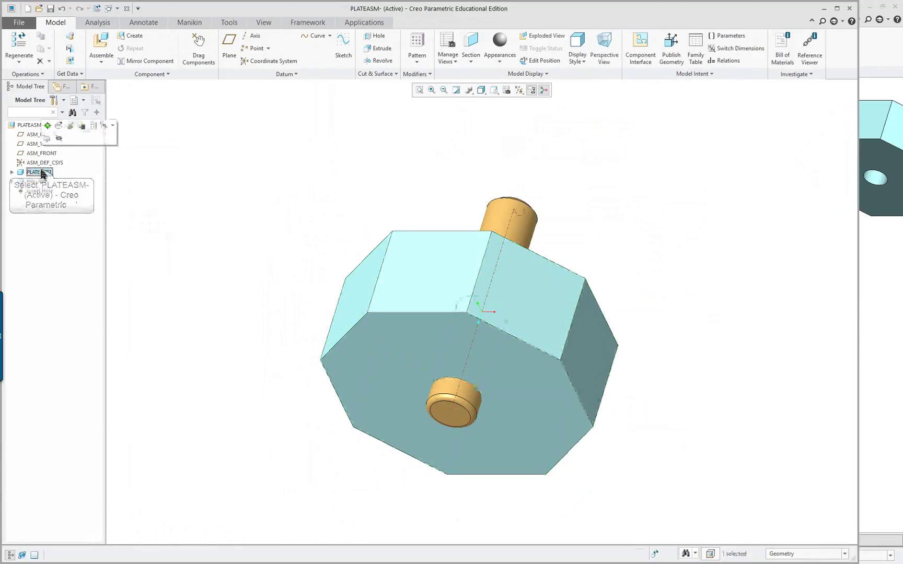
{"action": "left_click", "coordinate": [47, 126]}
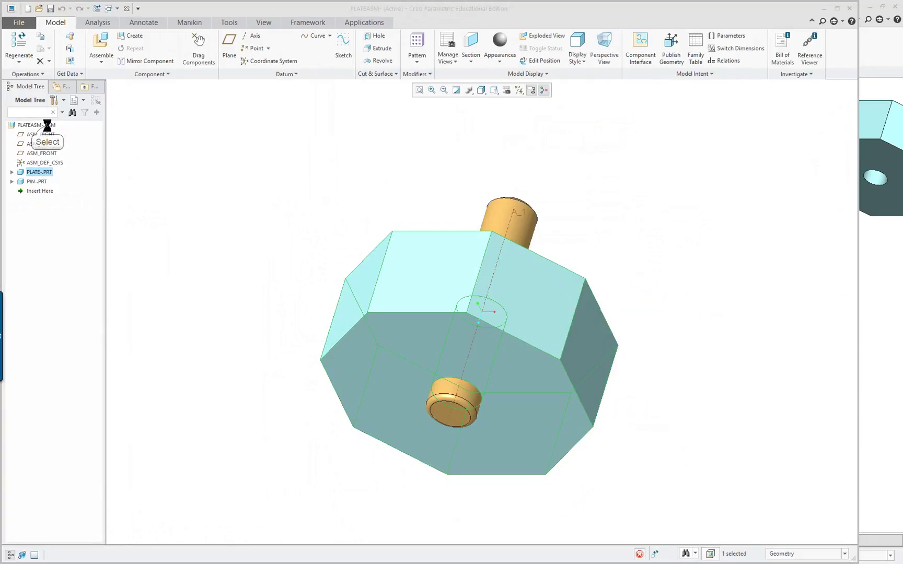
Display the plate's 5.000 and 2.000 dimensions and orbit to view the plate and pin
{"action": "double_click", "coordinate": [503, 286]}
{"action": "middle_click_drag", "start_coordinate": [506, 293], "coordinate": [505, 261]}
{"action": "middle_click_drag", "start_coordinate": [389, 340], "coordinate": [80, 264]}
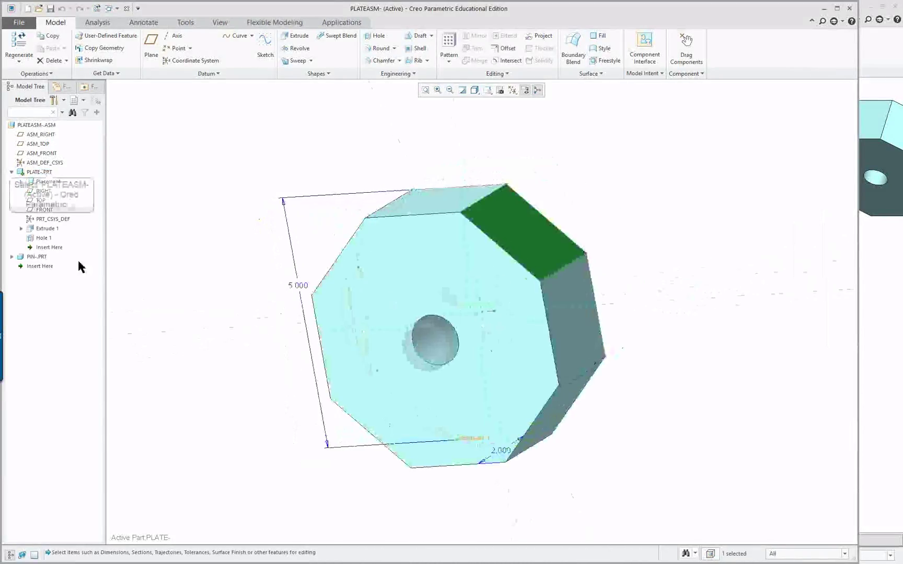
{"action": "left_click", "coordinate": [42, 172]}
{"action": "middle_click_drag", "start_coordinate": [309, 278], "coordinate": [389, 288]}
{"action": "double_click", "coordinate": [390, 287]}
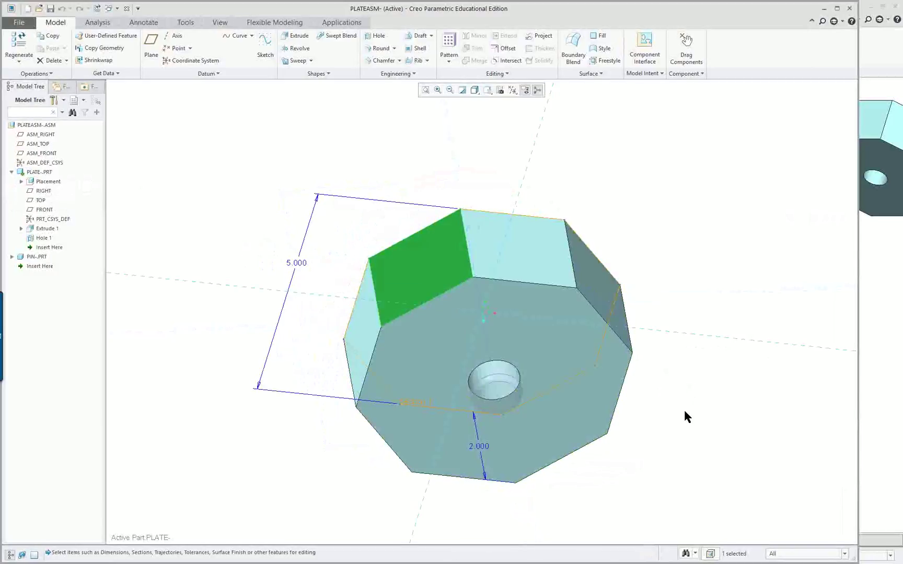
{"action": "middle_click_drag", "start_coordinate": [685, 412], "coordinate": [619, 414]}
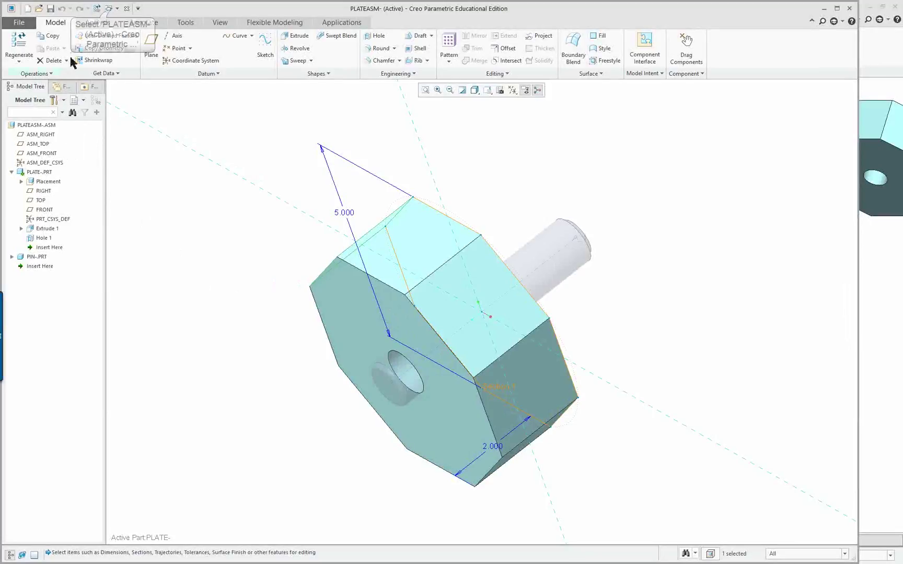
Return to the PLATE-.DRW drawing and refit the whole D-size sheet
{"action": "left_click", "coordinate": [110, 9]}
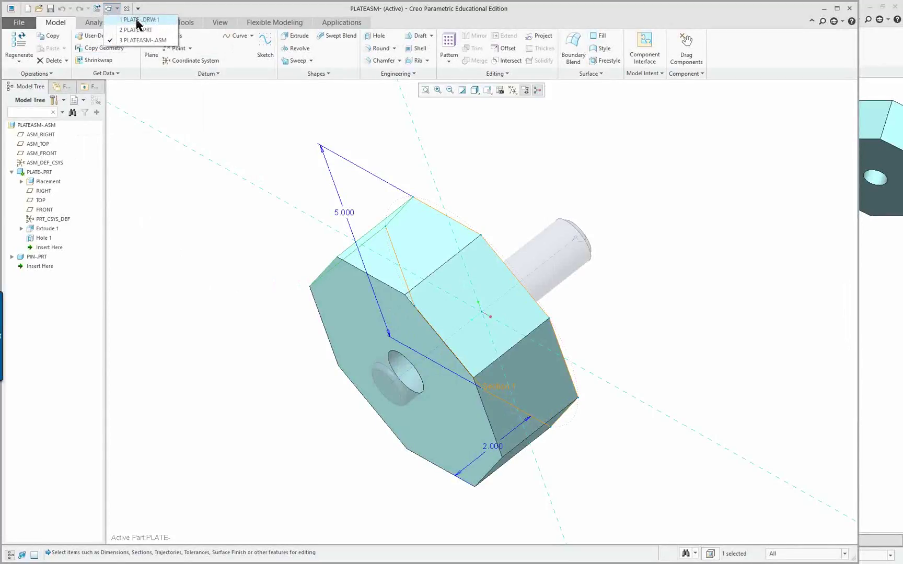
{"action": "left_click", "coordinate": [146, 21]}
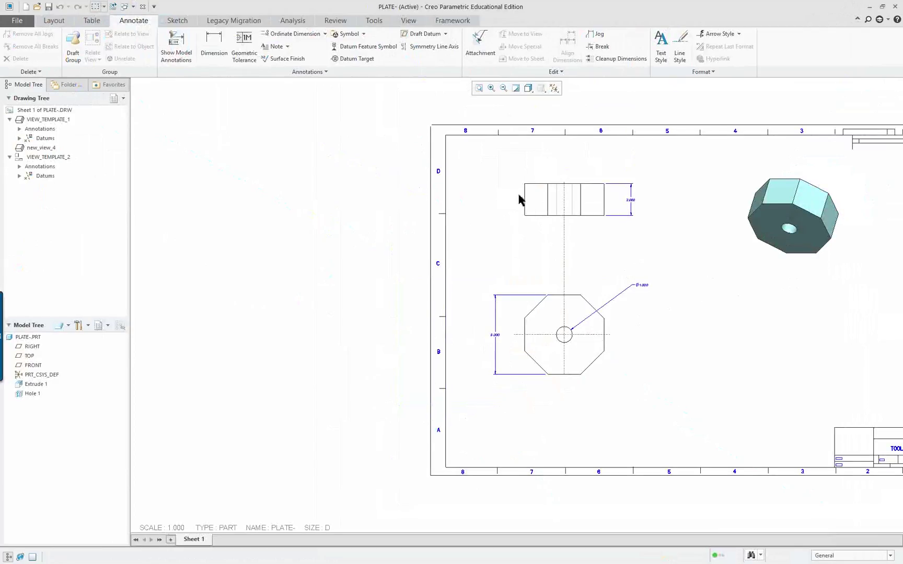
{"action": "left_click", "coordinate": [478, 88]}
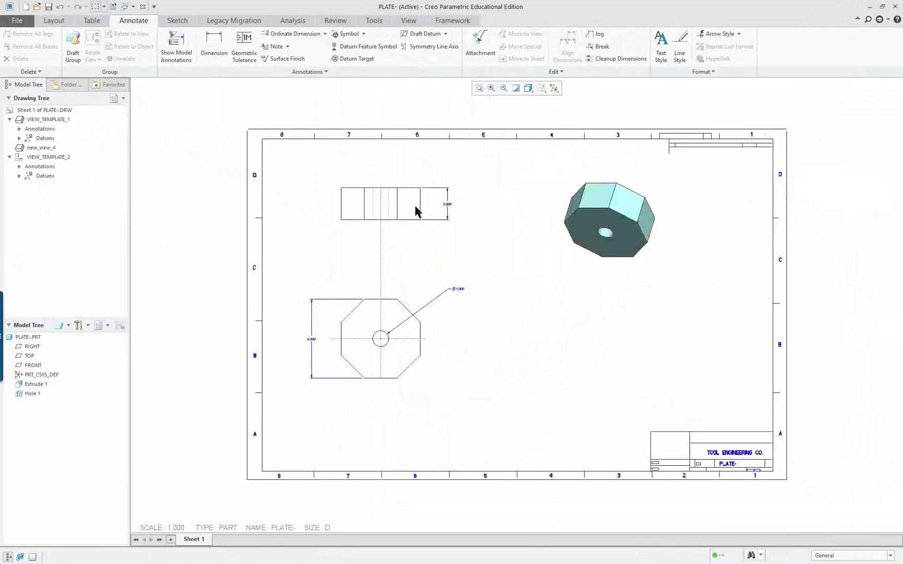